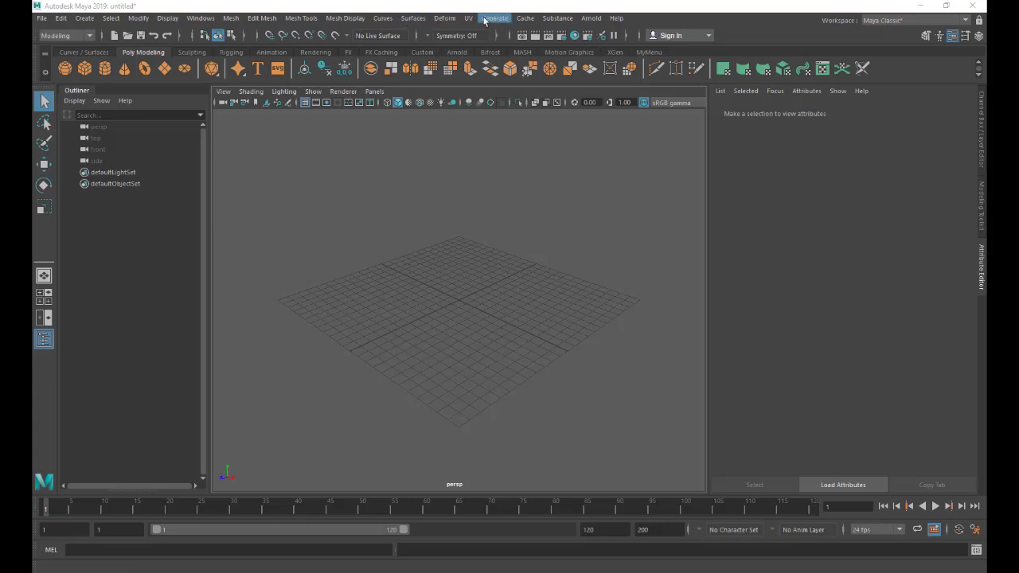
- Browse the Arnold menu, then switch the shelf to the Arnold tab
click(591, 18)
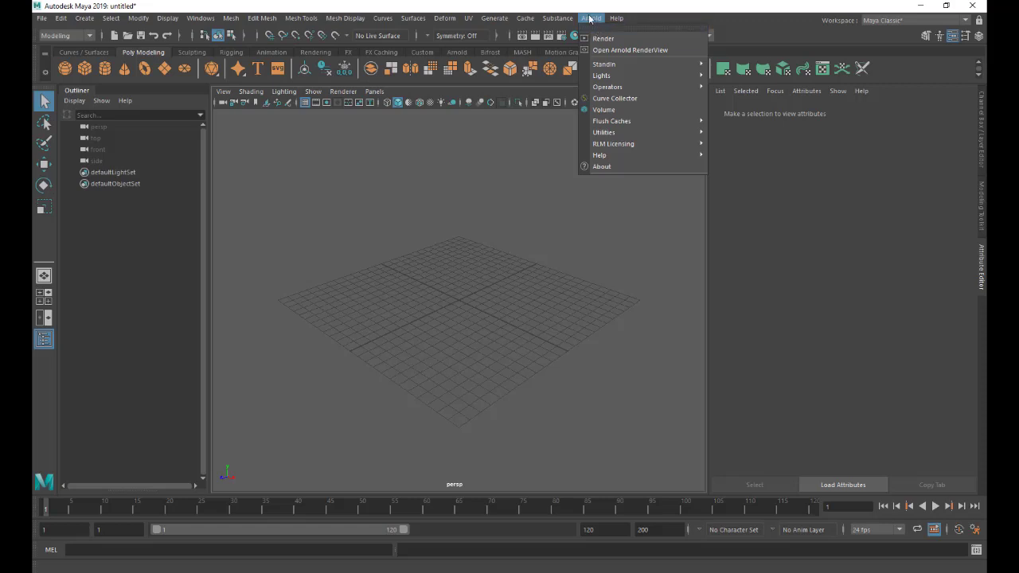
click(589, 18)
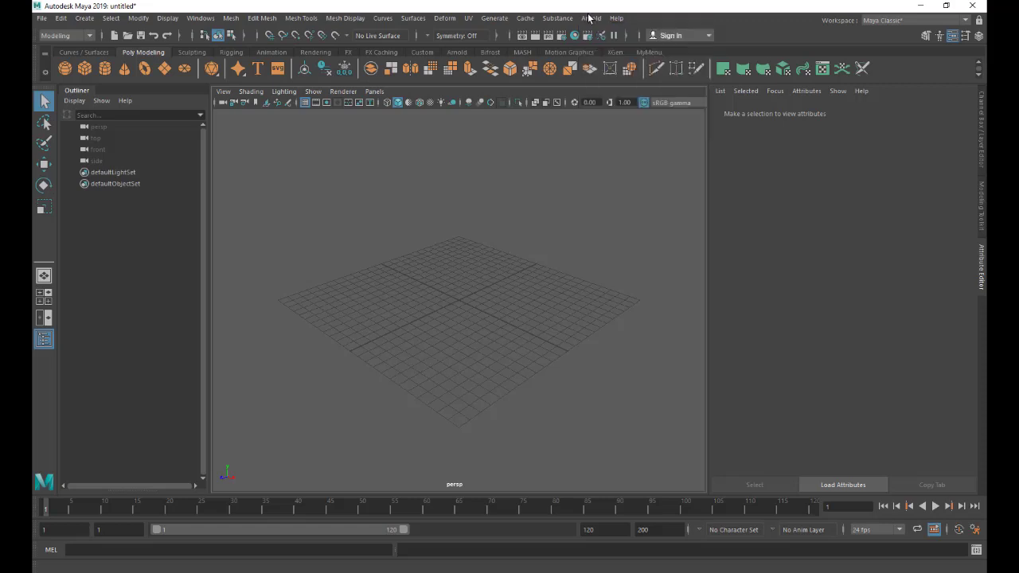
click(457, 52)
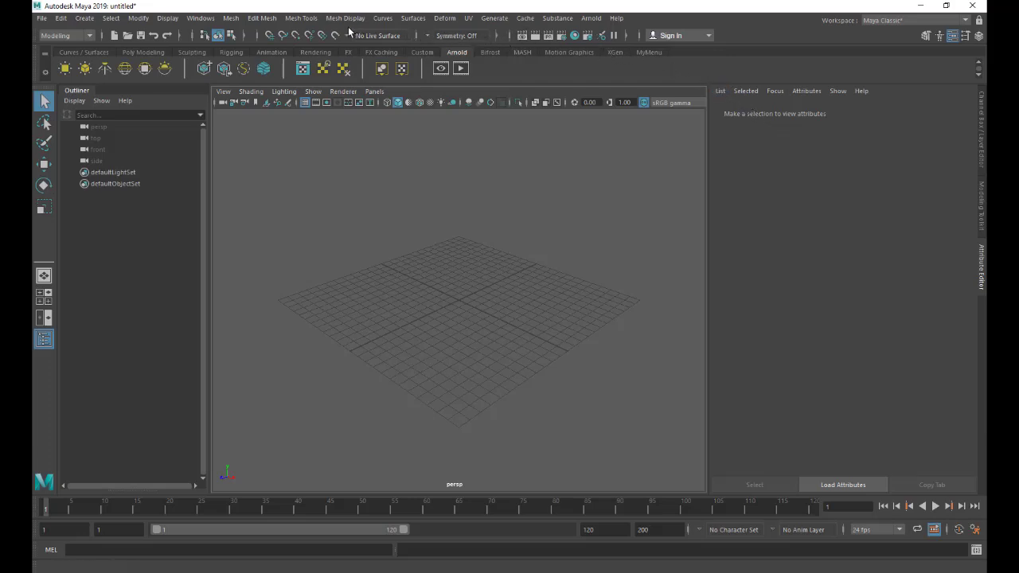
- Switch the shelf to the Rendering tab
click(306, 55)
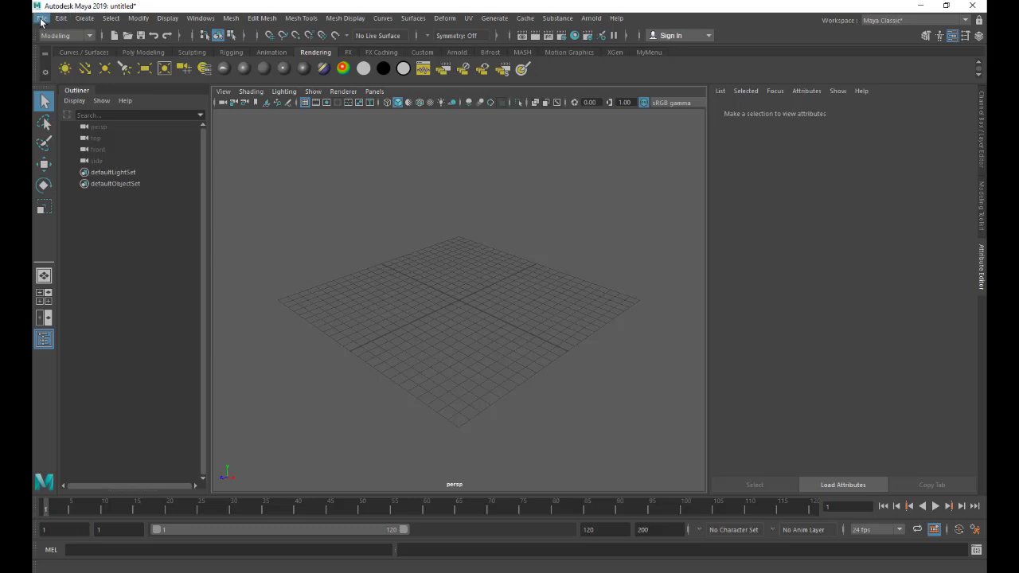
- Copy the 'интерфейс 1 урок' folder path from the Explorer address bar and return to Maya
click(41, 19)
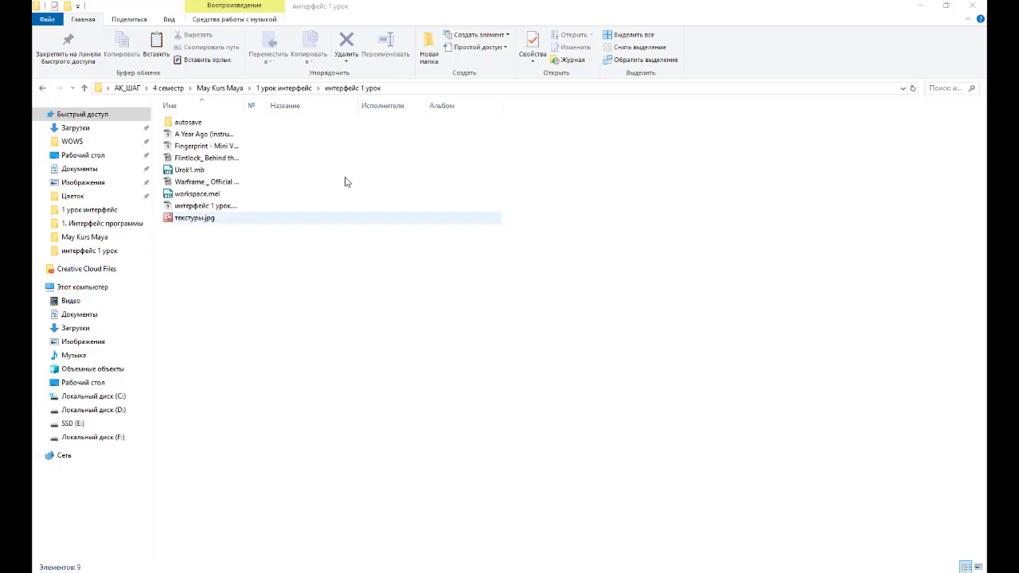
right_click(360, 93)
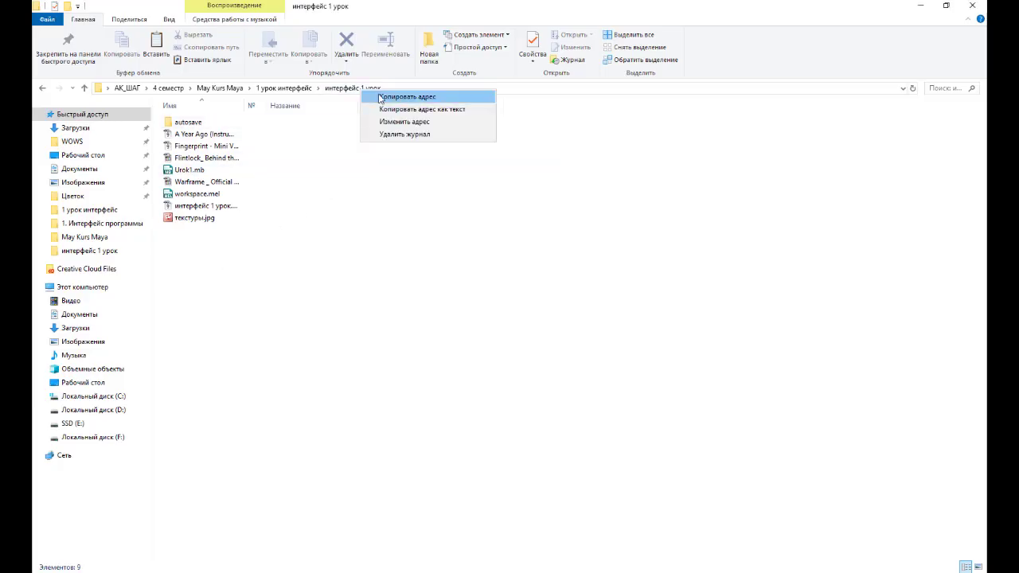
click(390, 98)
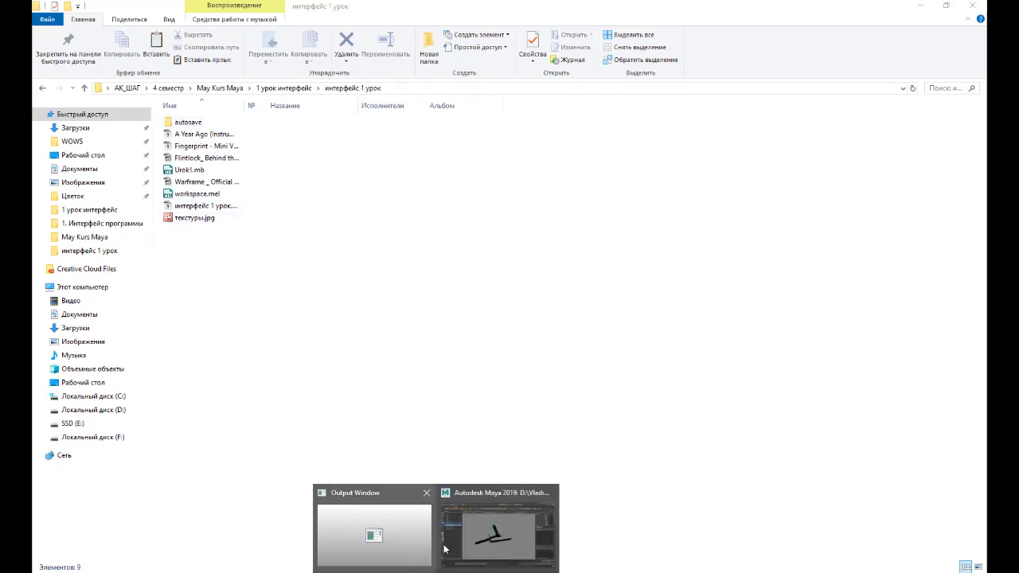
click(476, 540)
- Set the project to the 'интерфейс 1 урок' folder using the pasted path
click(42, 17)
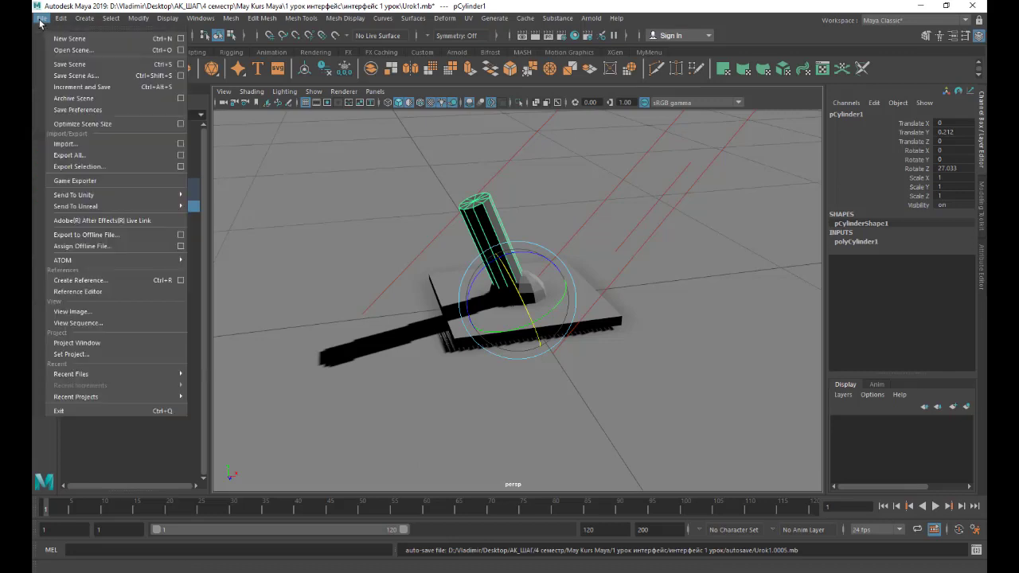
click(85, 359)
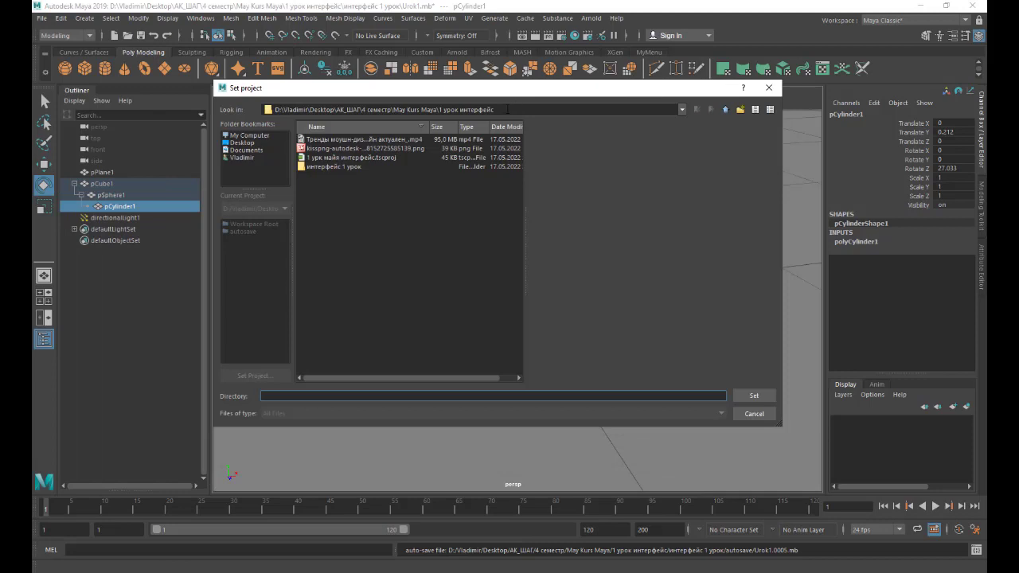
click(296, 109)
key(ctrl+a)
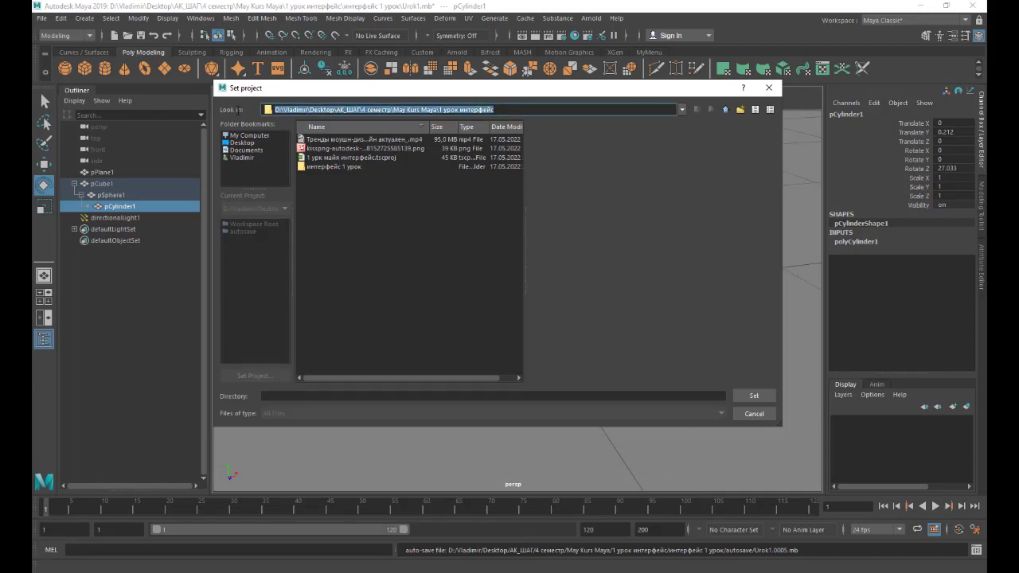
right_click(295, 109)
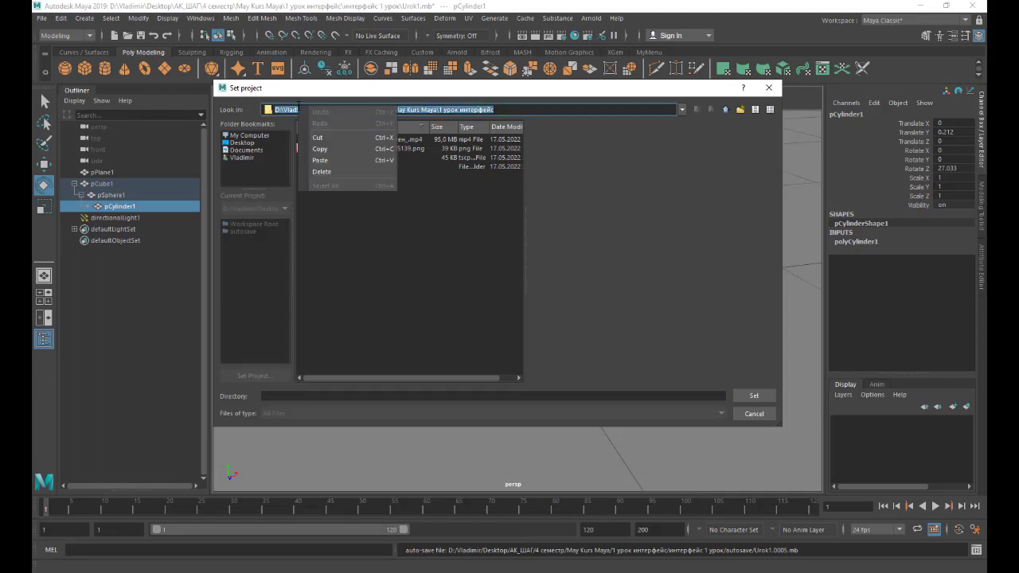
click(322, 160)
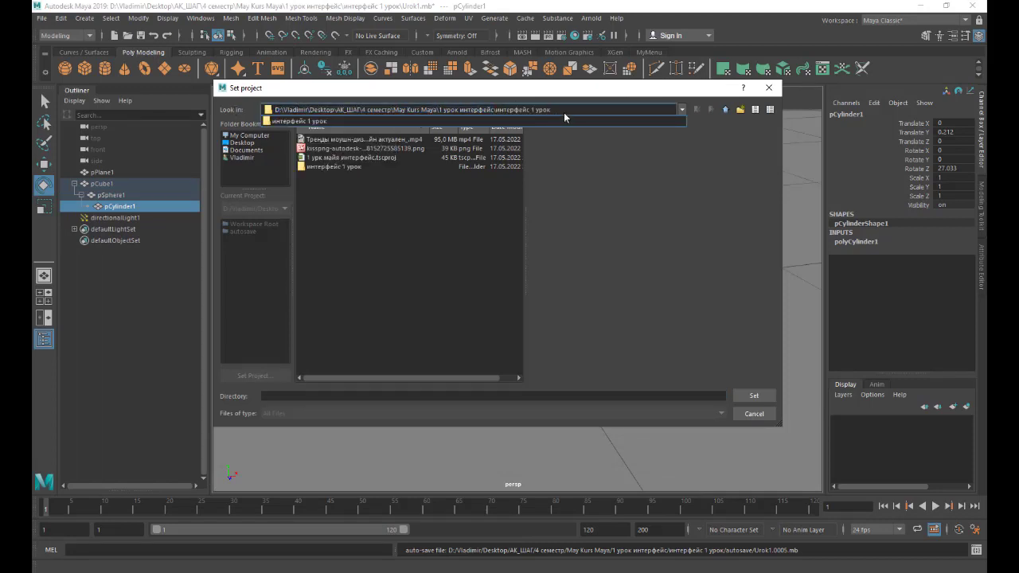
key(Return)
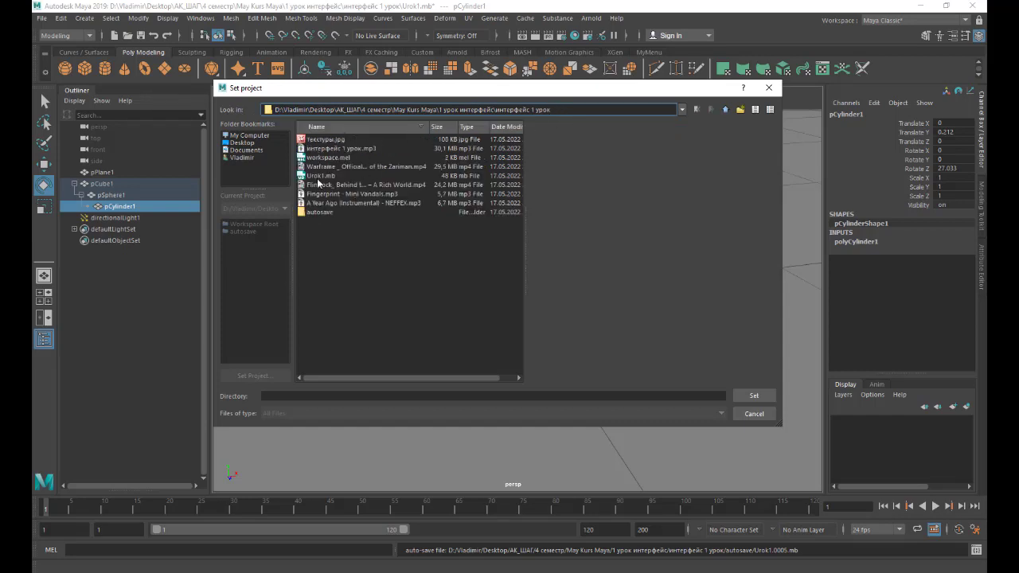
click(749, 395)
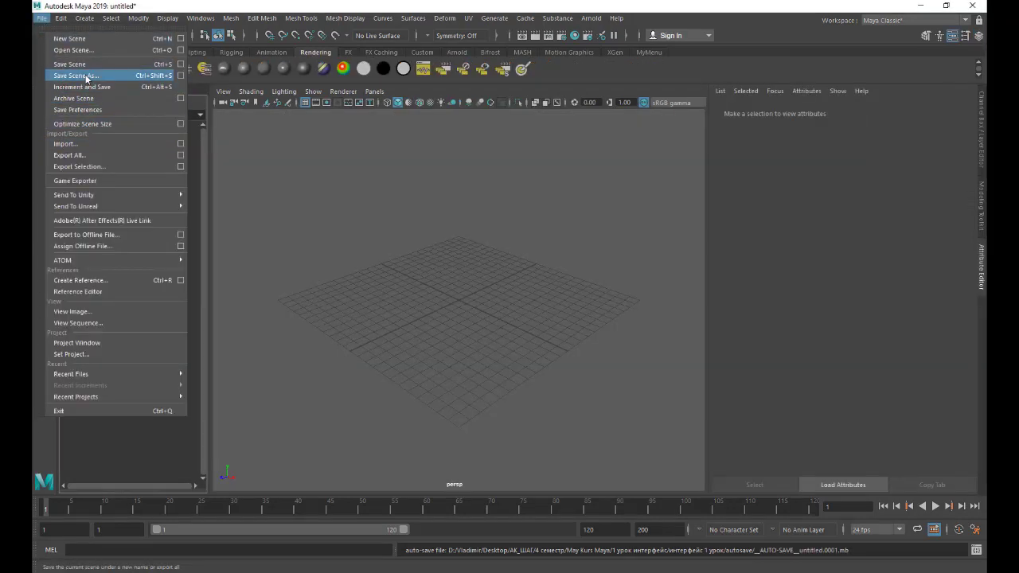
- Save the scene under the name Urok1 in the 'интерфейс 1 урок' folder
click(86, 76)
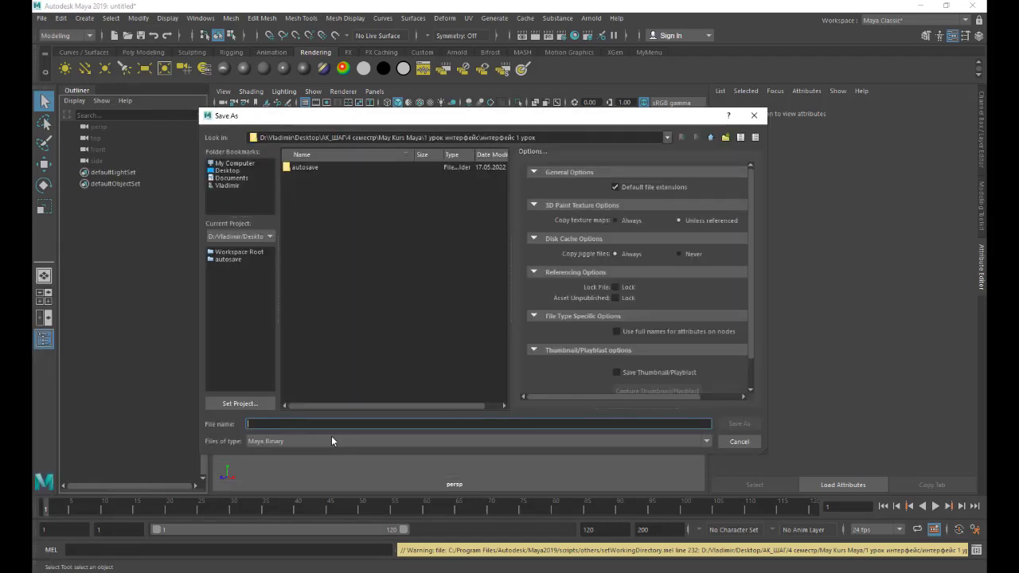
text(Urok1)
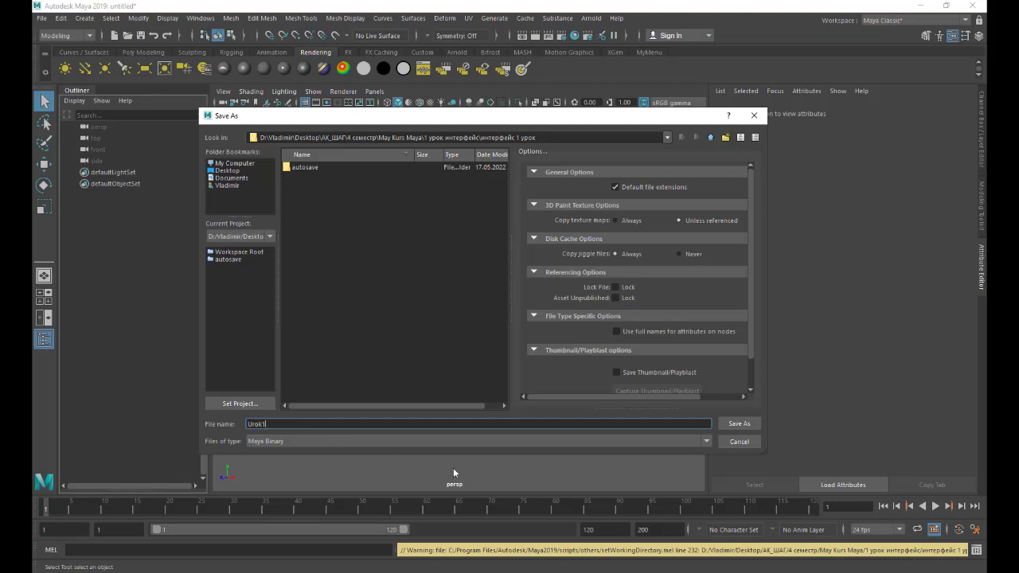
click(733, 423)
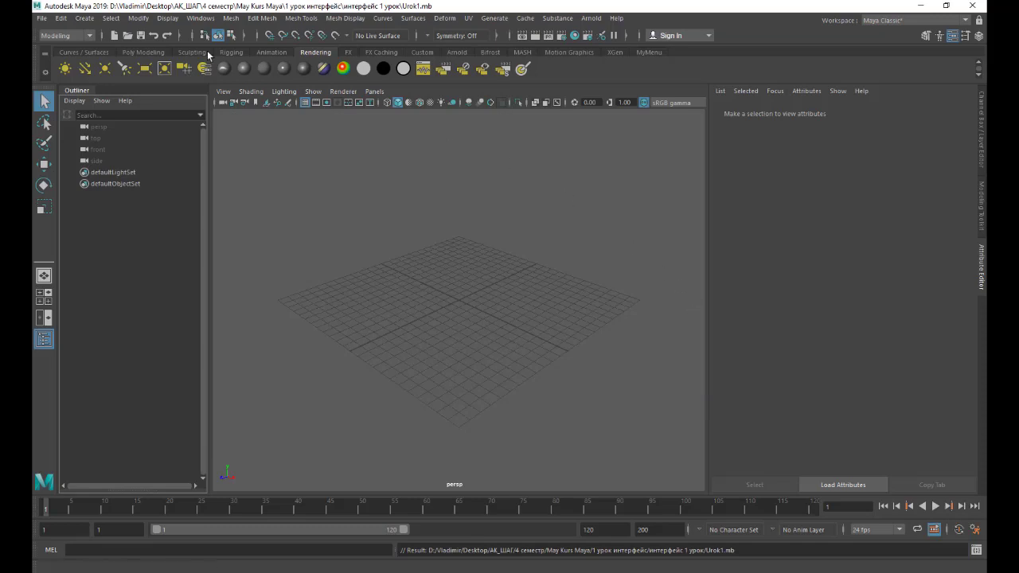
- Open and save Preferences, then show the Time Slider settings (24 fps, 1–120 range)
click(196, 19)
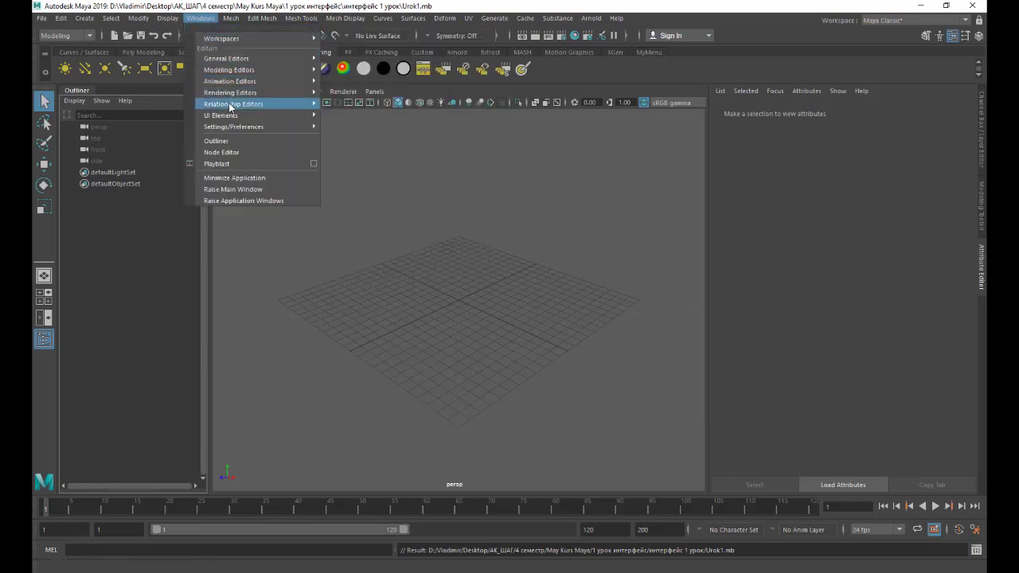
mouse_move(233, 127)
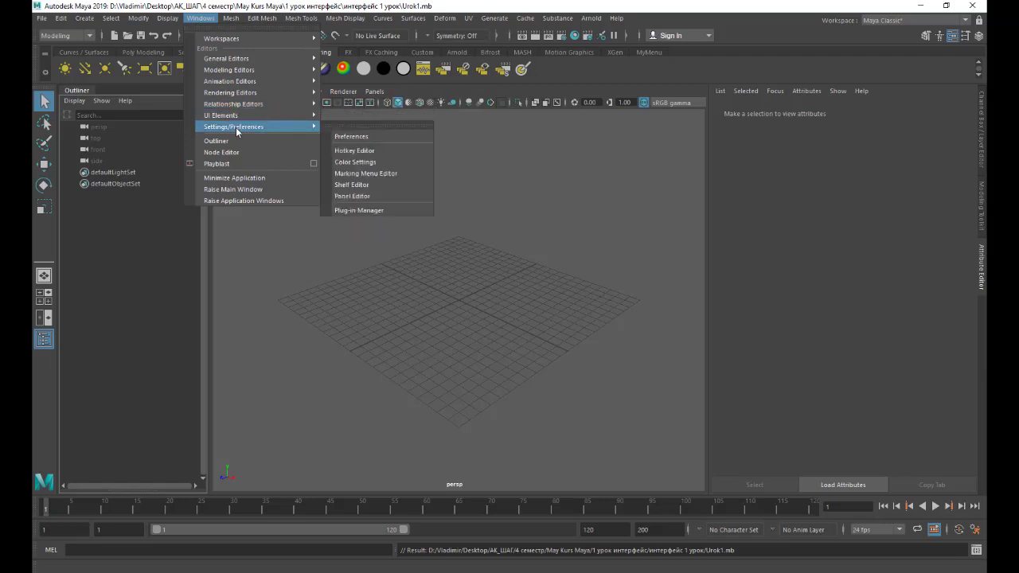
click(361, 137)
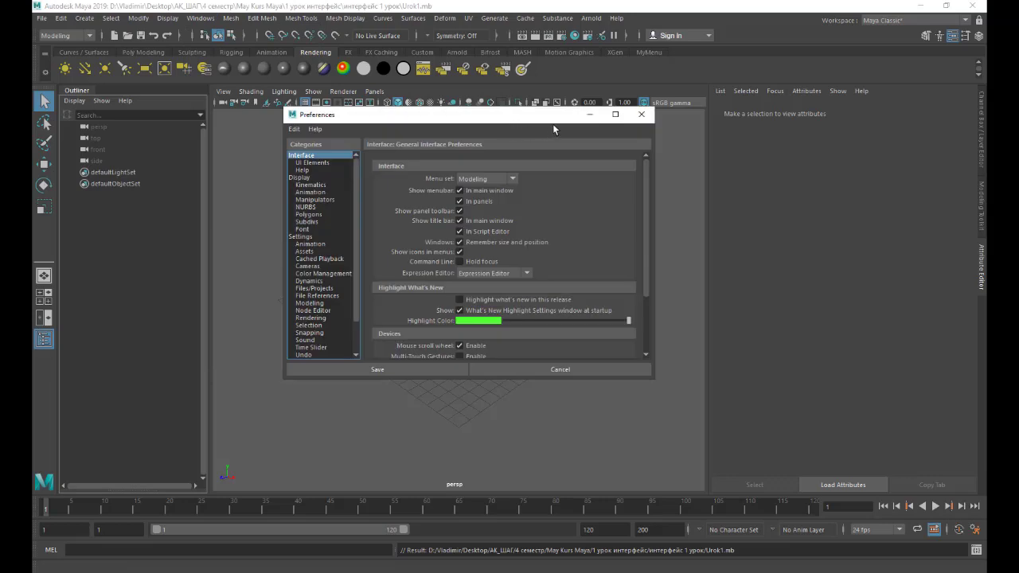
click(642, 116)
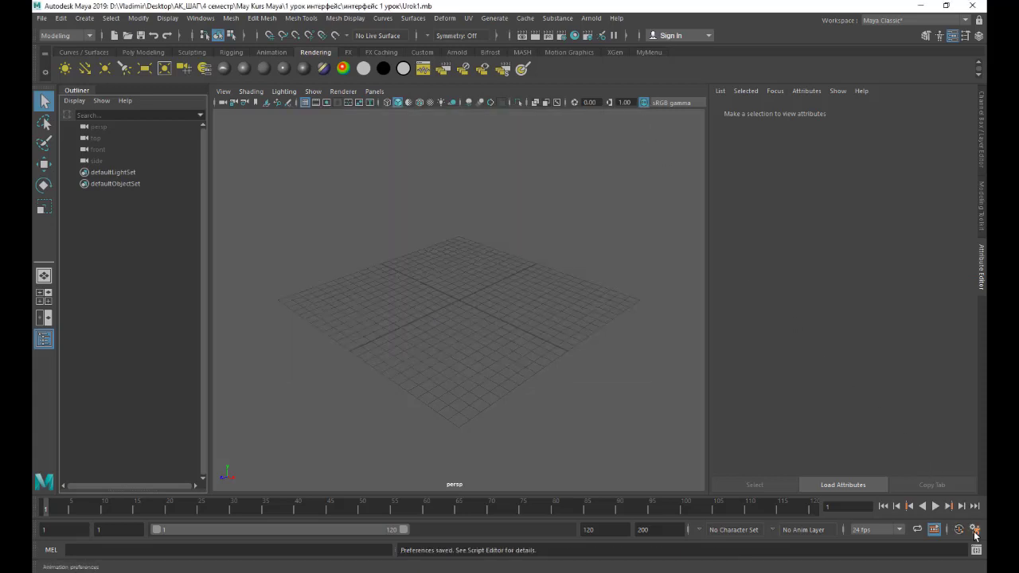
click(974, 530)
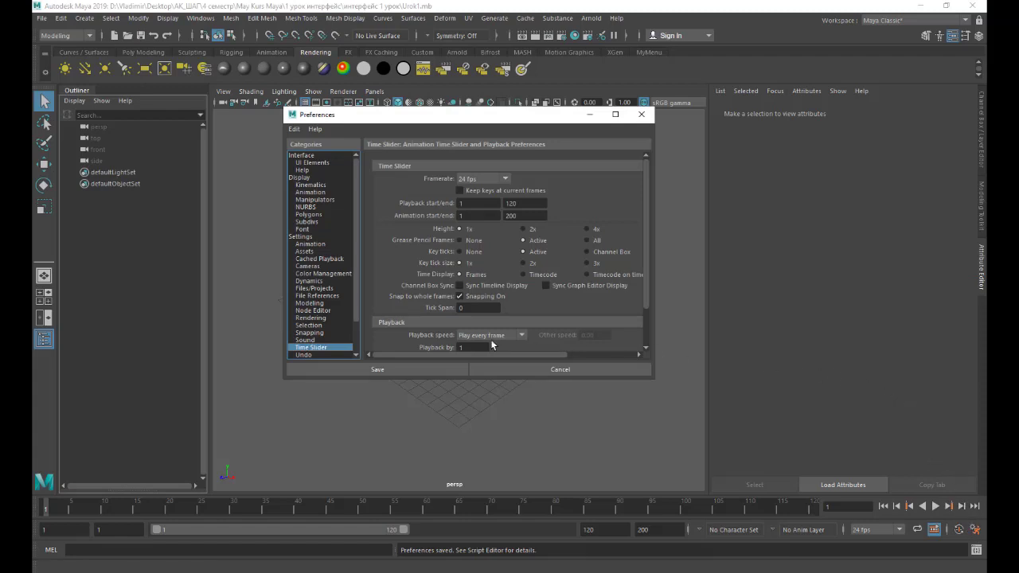
- In the Undo preferences, switch the queue to Finite and back to Infinite
click(303, 355)
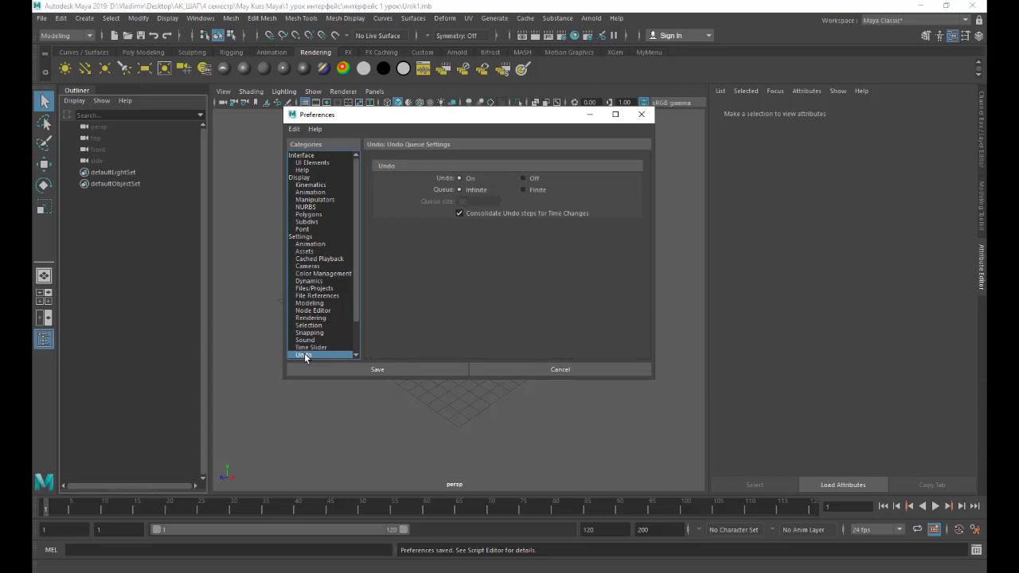
click(522, 189)
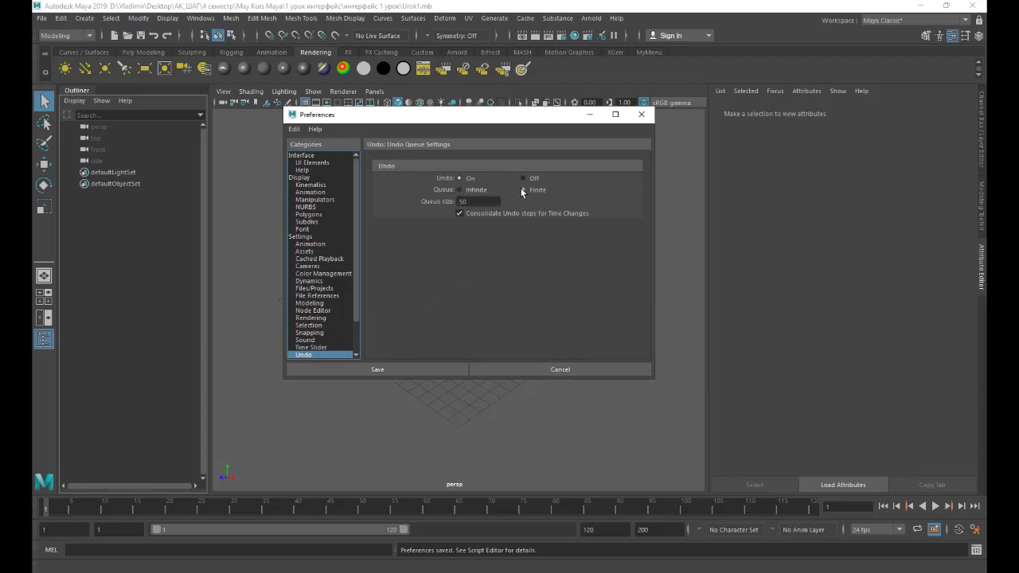
click(458, 190)
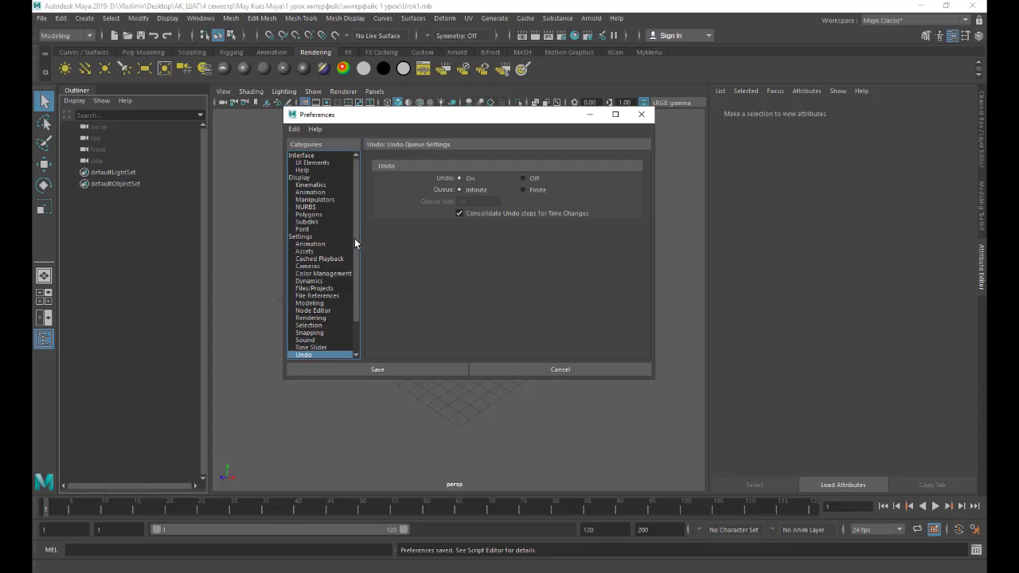
- In Files/Projects preferences, keep autosave enabled and limit the number of kept autosaves
click(324, 288)
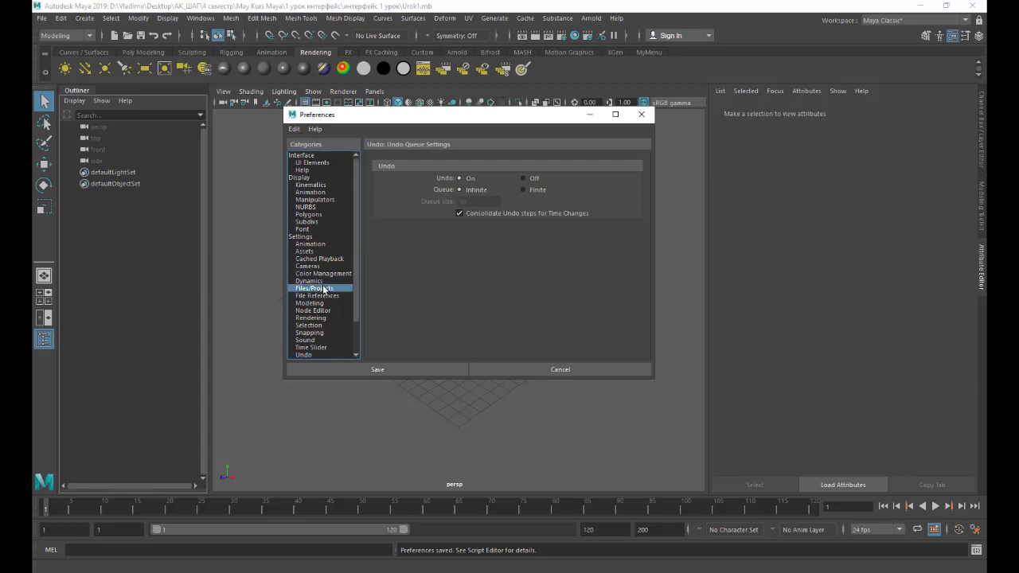
click(467, 293)
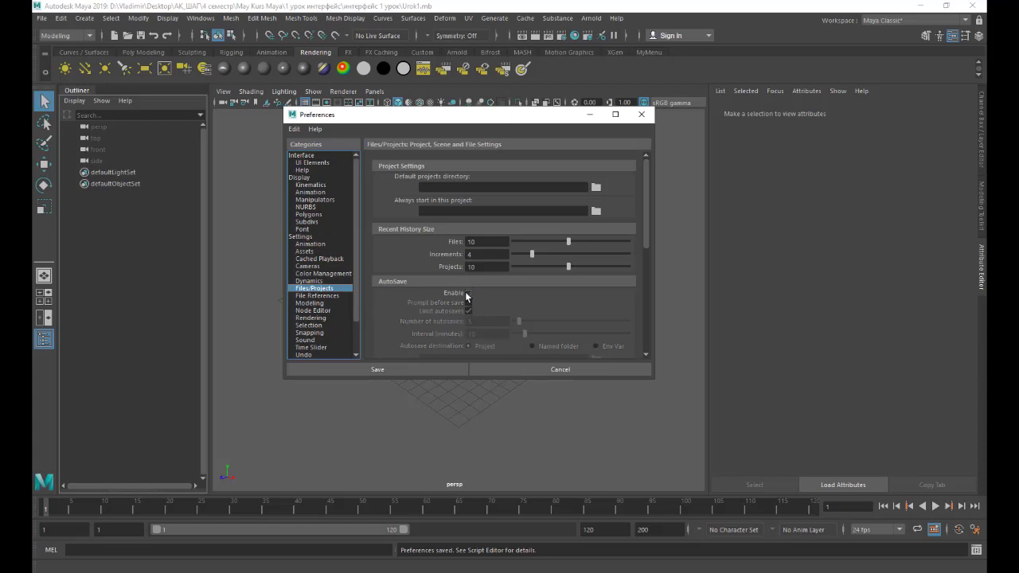
click(467, 293)
click(467, 311)
click(468, 292)
click(468, 293)
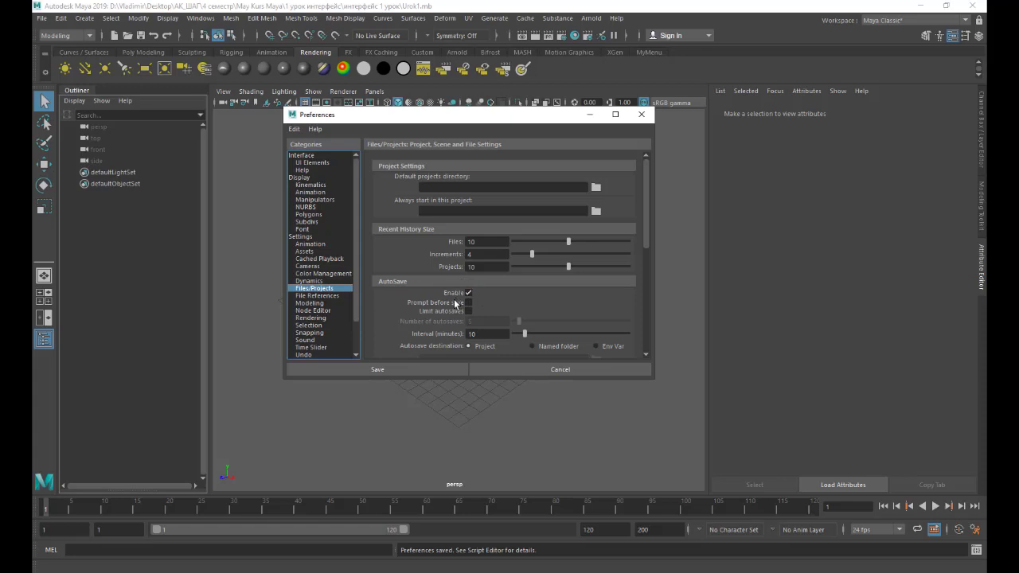
click(467, 311)
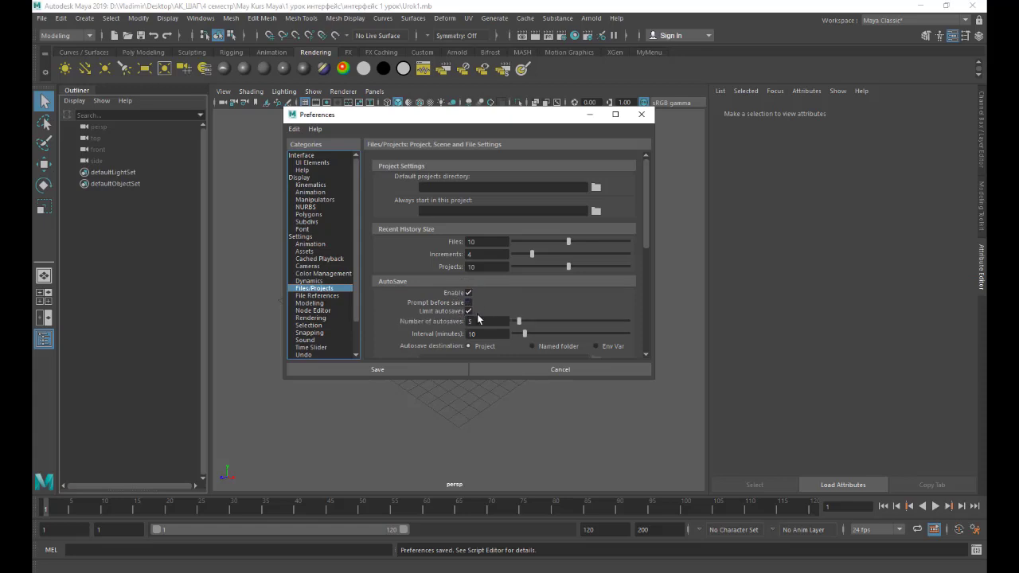
- Set the number of autosaves to 10, then change it back to 5
double_click(489, 321)
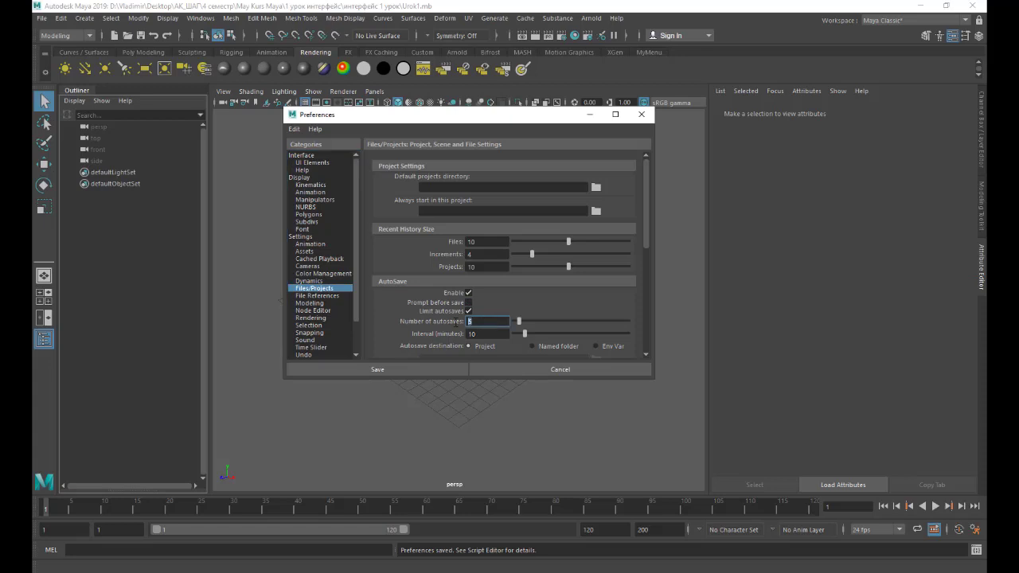
text(1)
text(0)
key(Return)
double_click(487, 320)
text(5)
key(Return)
- Set the autosave destination to Project and toggle polygon border-edge highlighting off and on
click(470, 347)
click(309, 215)
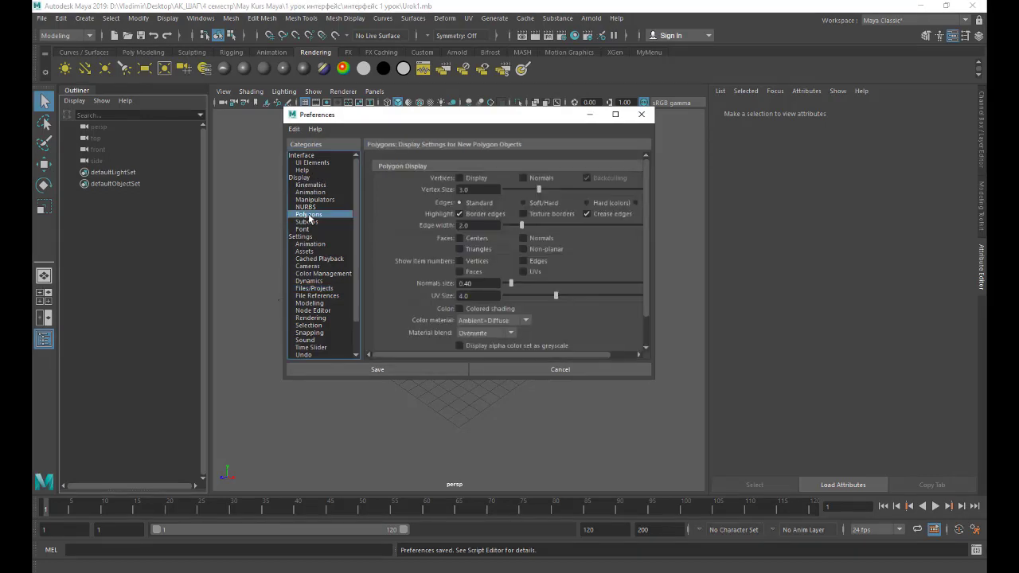
click(460, 215)
click(460, 215)
- Save and close the Preferences window, then run File > Save Preferences
click(375, 370)
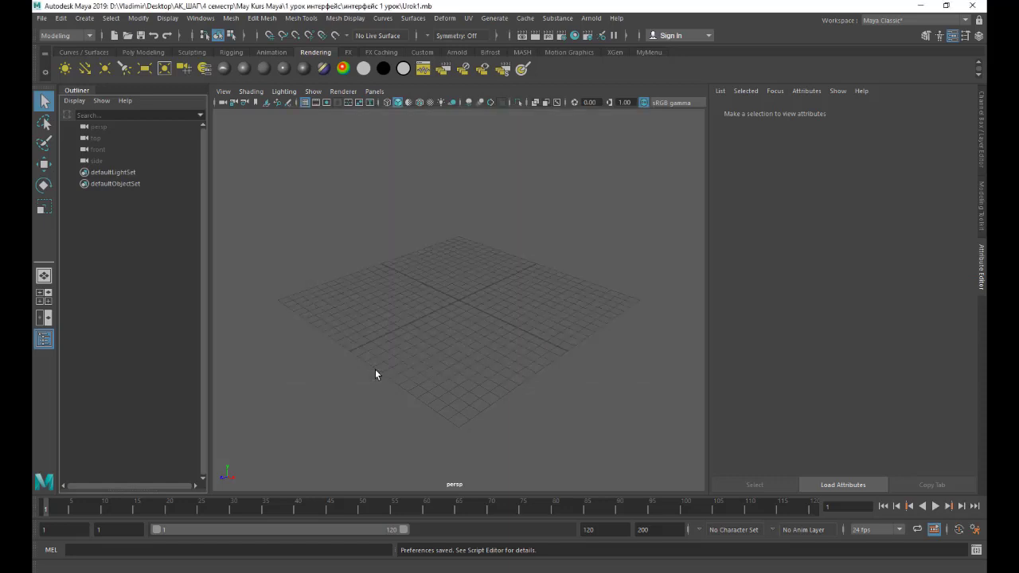
click(41, 20)
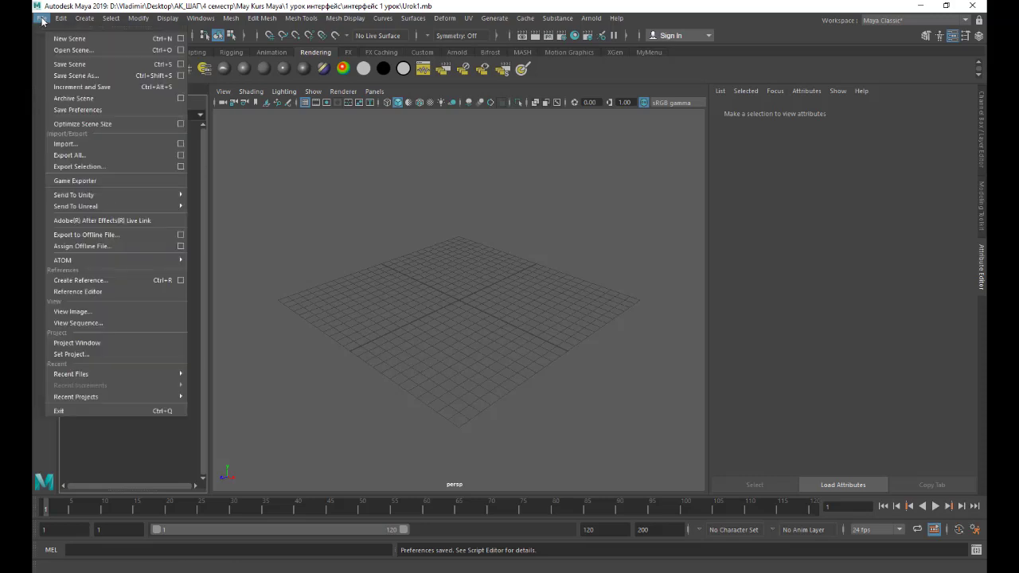
click(78, 111)
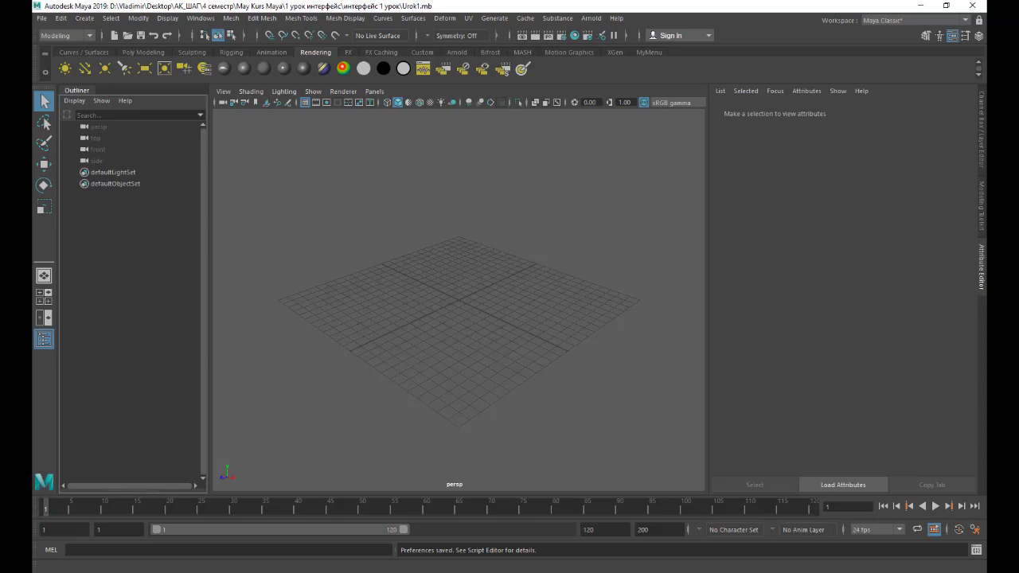
click(42, 18)
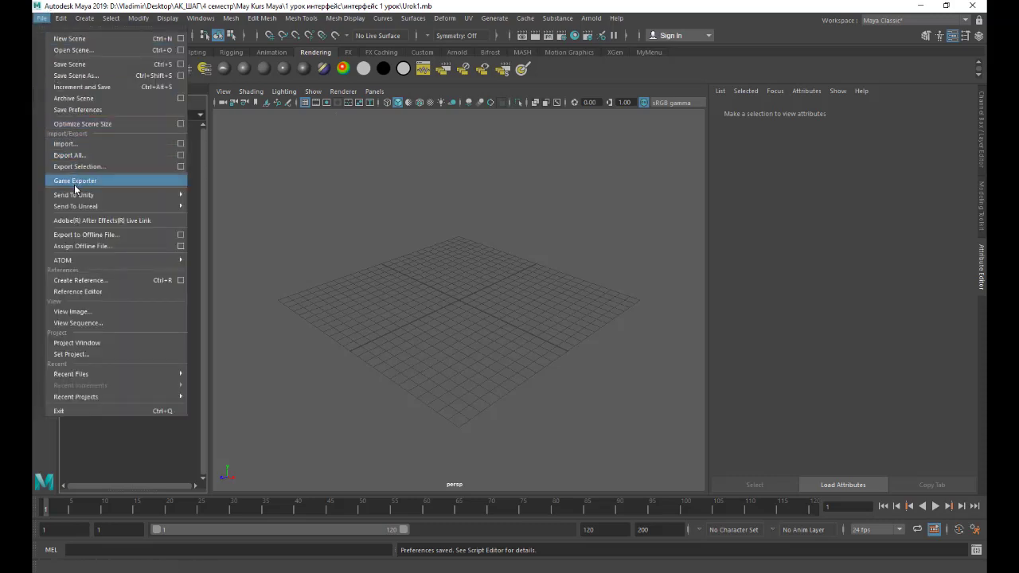
click(95, 111)
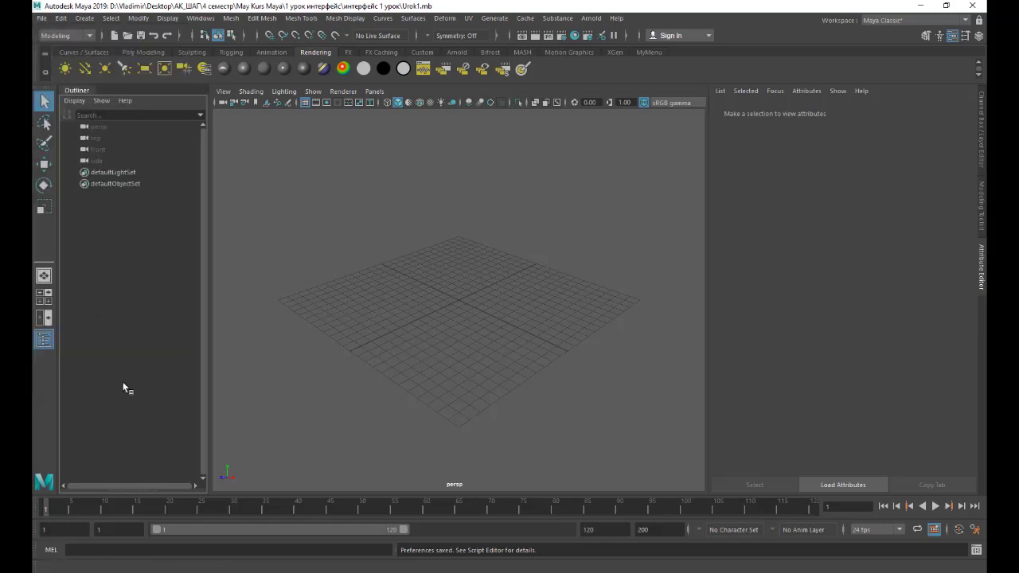
key(ctrl+z)
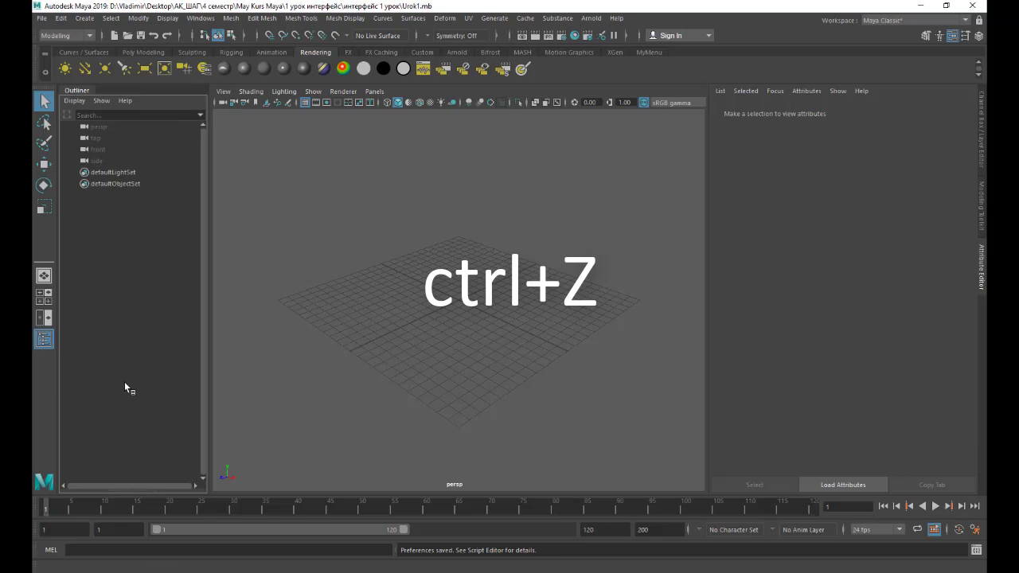
key(ctrl+y)
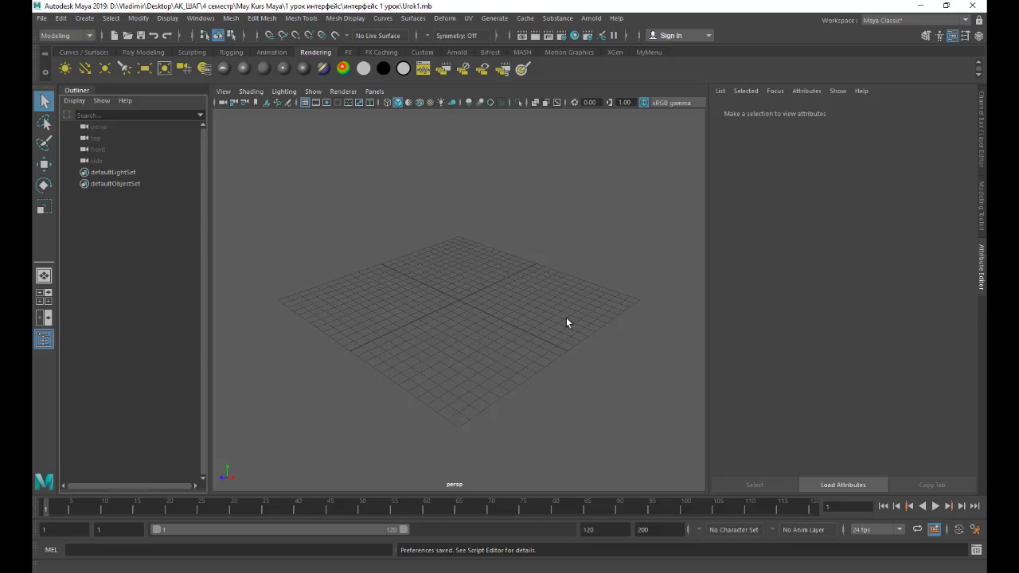
- Tumble the perspective view around the grid and dolly in and out
alt+drag(566, 317, 559, 306)
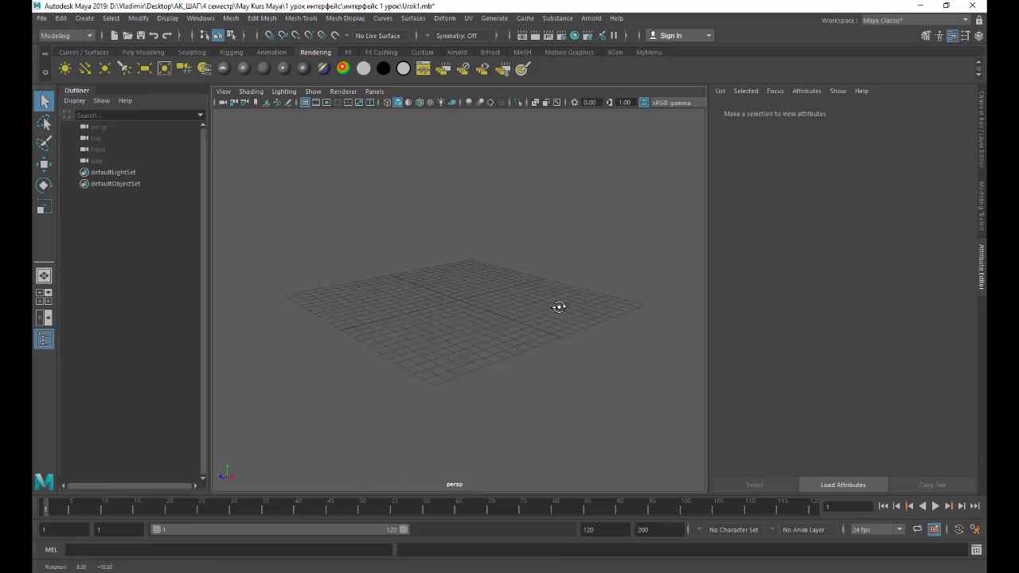
mouse_move(546, 323)
alt+right_down()
mouse_move(509, 417)
mouse_move(520, 343)
mouse_move(510, 448)
mouse_move(522, 353)
alt+right_up()
scroll(544, 344, down, 3)
scroll(543, 344, up, 3)
scroll(543, 343, up, 4)
scroll(544, 344, down, 2)
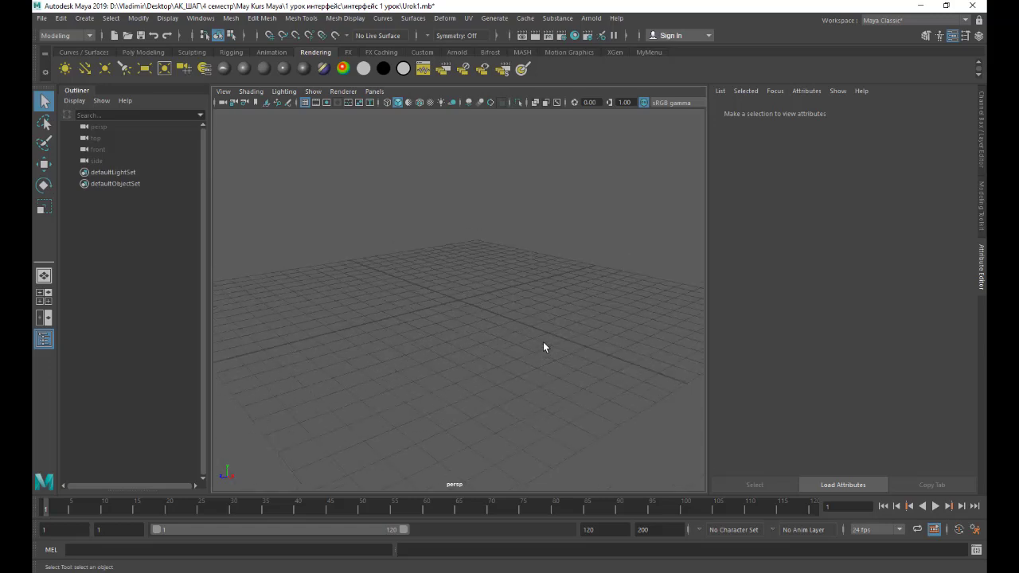
scroll(543, 344, down, 2)
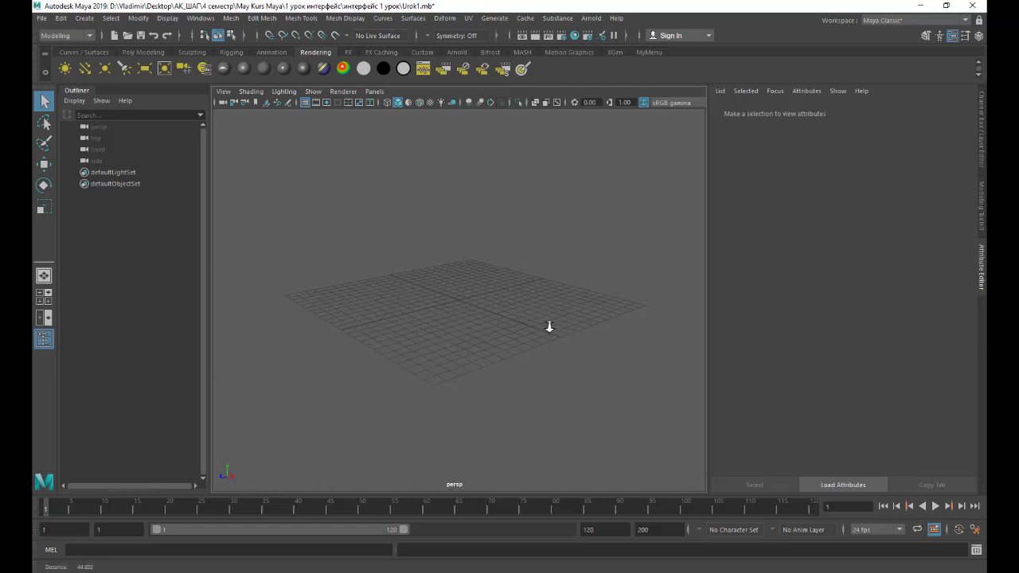
scroll(541, 334, down, 2)
scroll(537, 351, up, 3)
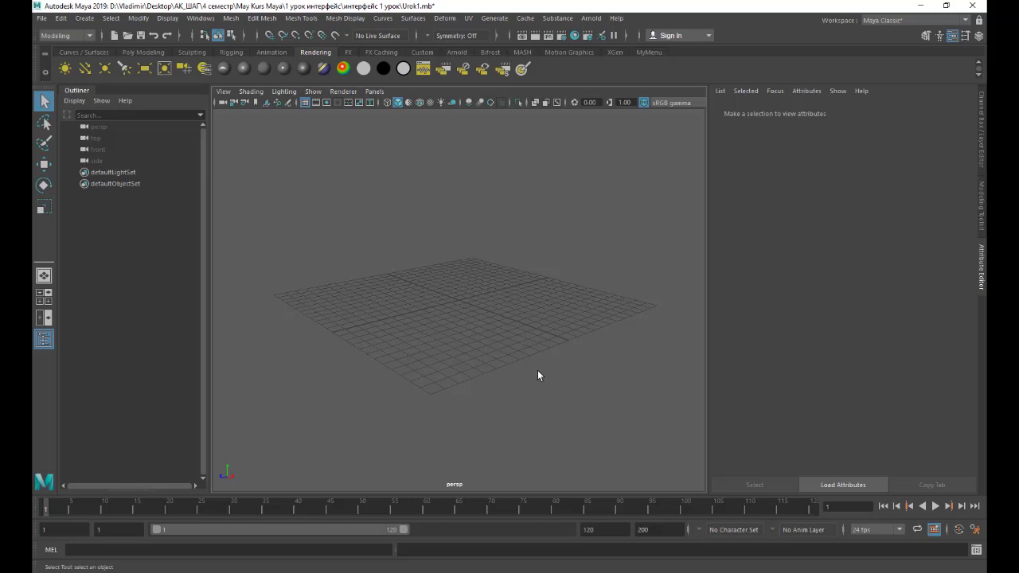
scroll(538, 371, down, 2)
- Orbit to a new angle and zoom out until the grid is a tiny central speck
key(Caps_Lock)
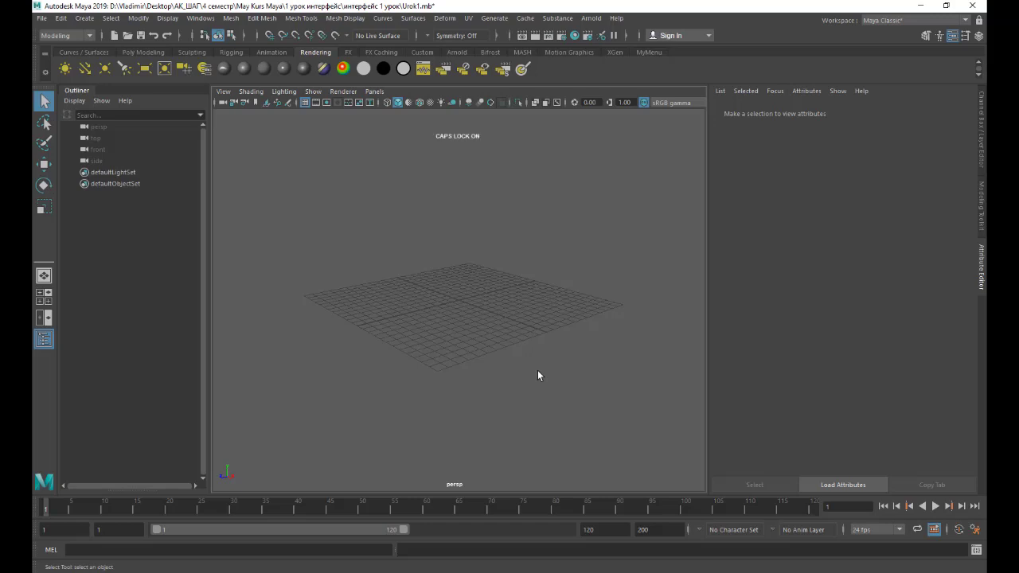
key(Caps_Lock)
scroll(480, 390, up, 5)
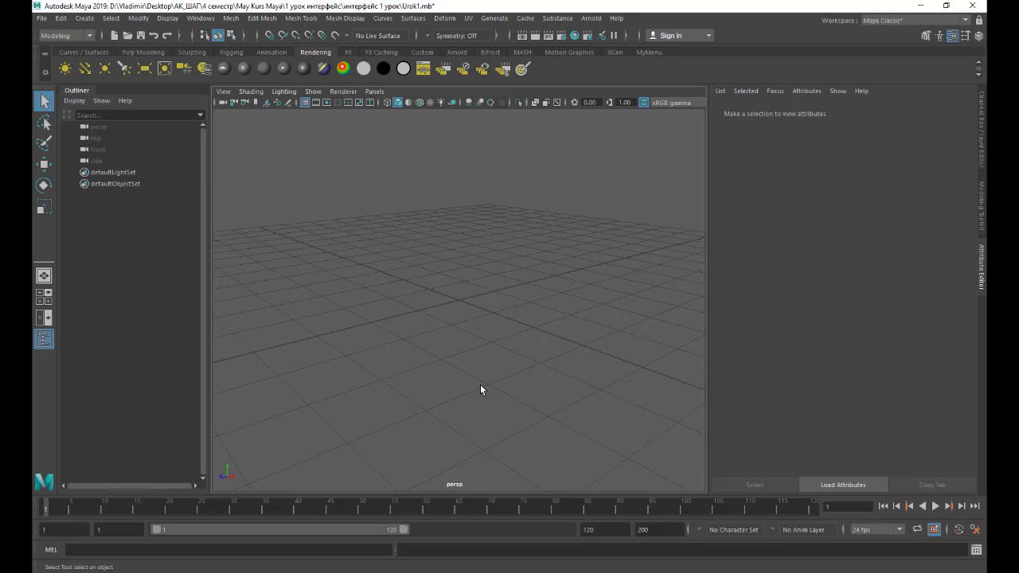
scroll(480, 390, down, 5)
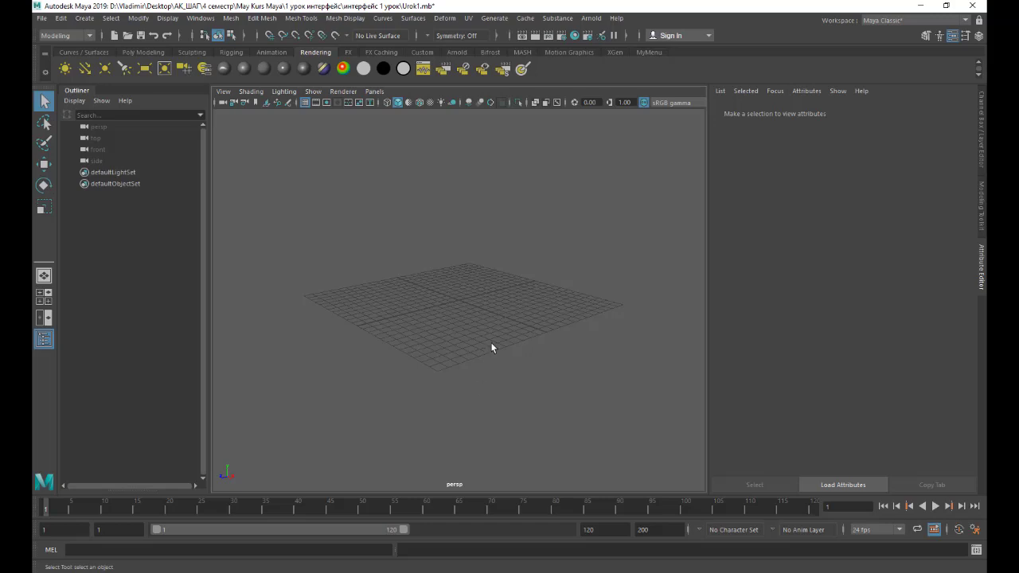
mouse_move(491, 348)
alt+mouse_down()
mouse_move(596, 352)
mouse_move(585, 351)
alt+mouse_up()
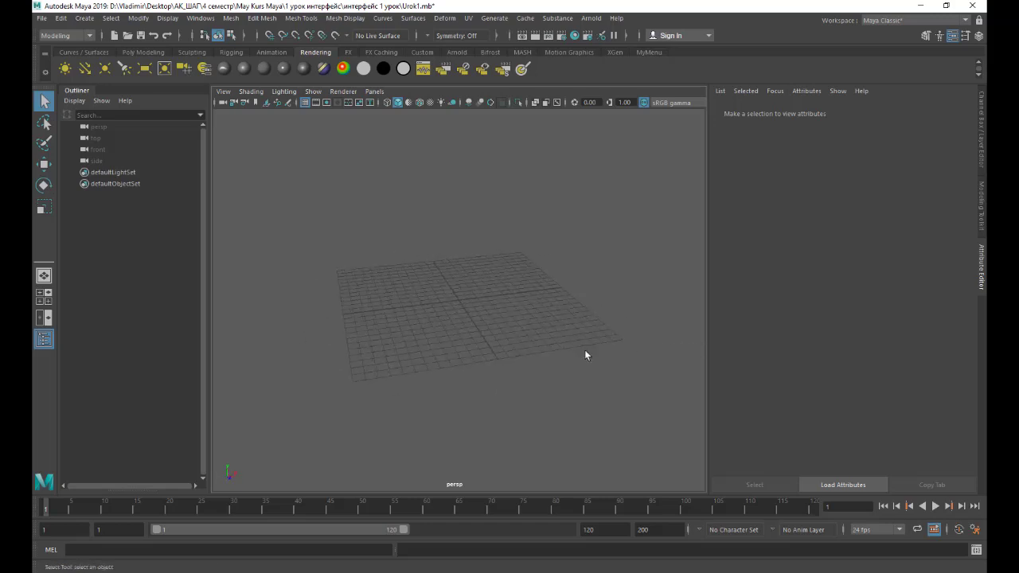
scroll(585, 350, down, 5)
scroll(585, 350, up, 5)
scroll(585, 350, down, 5)
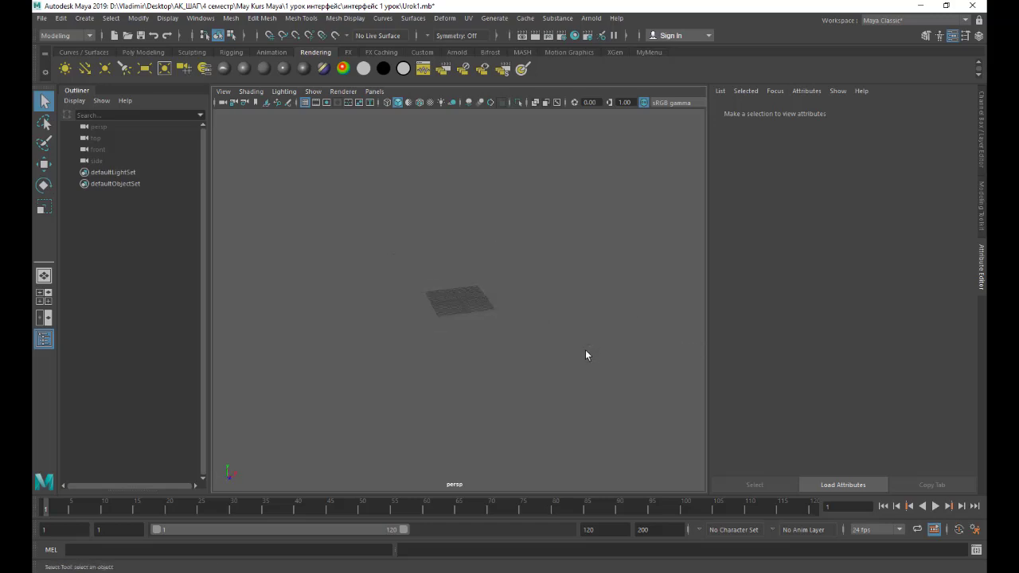
scroll(585, 354, down, 3)
scroll(585, 354, down, 3)
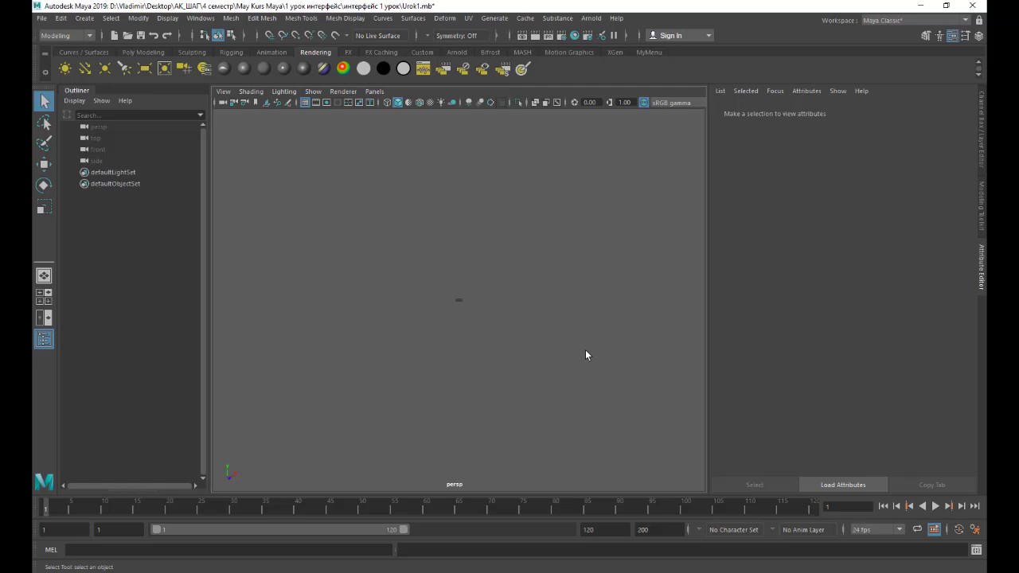
- Zoom back in on the grid and switch to the Poly Modeling shelf
scroll(585, 355, up, 5)
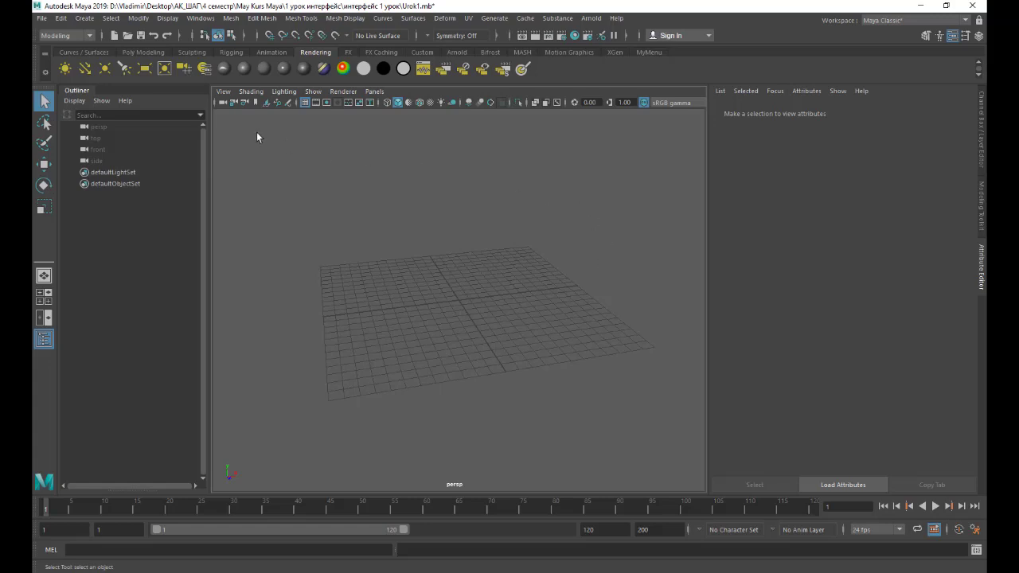
click(149, 52)
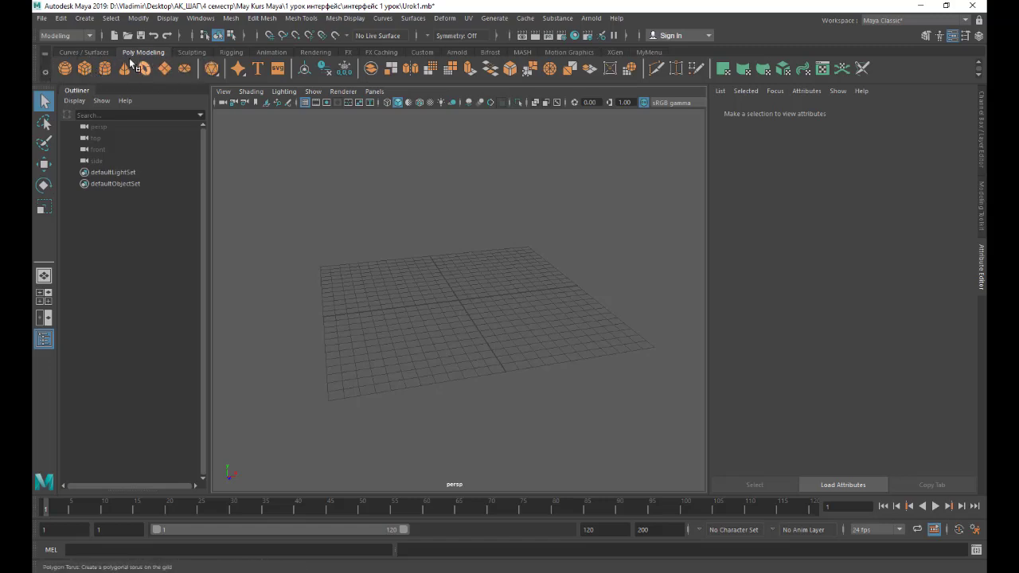
- Create a polygon plane and scale it up uniformly to about 3.722
click(85, 17)
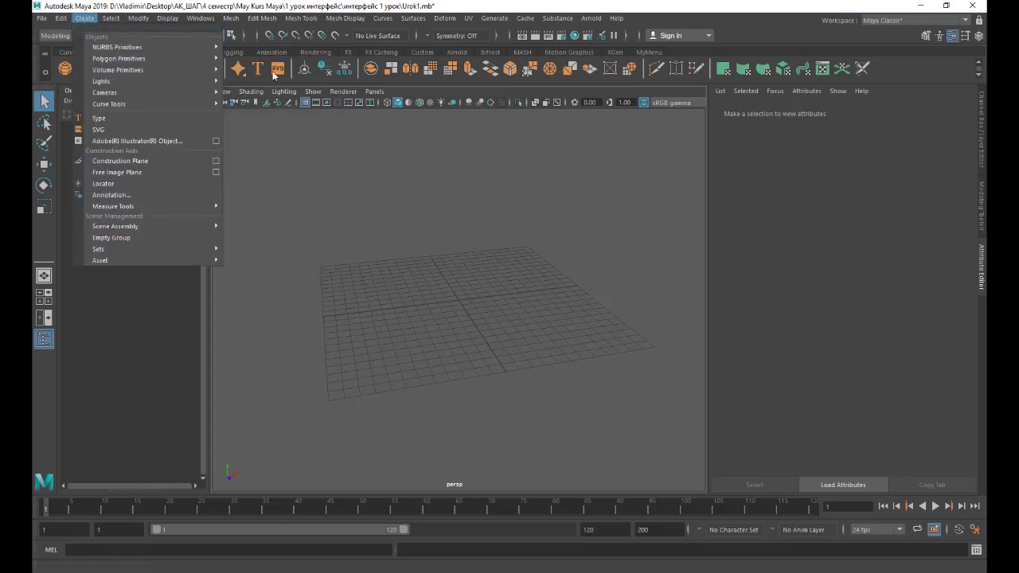
click(140, 35)
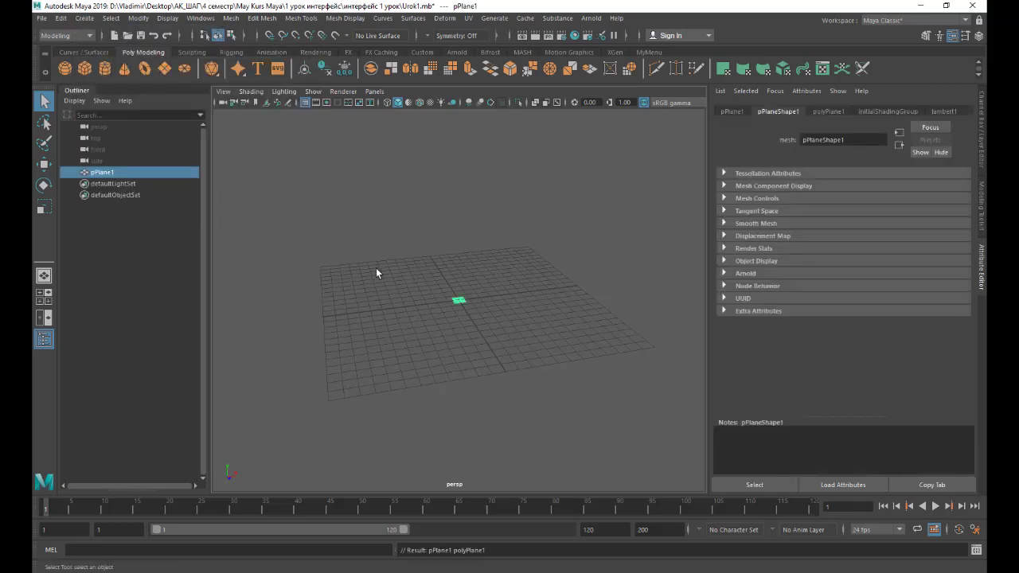
click(978, 35)
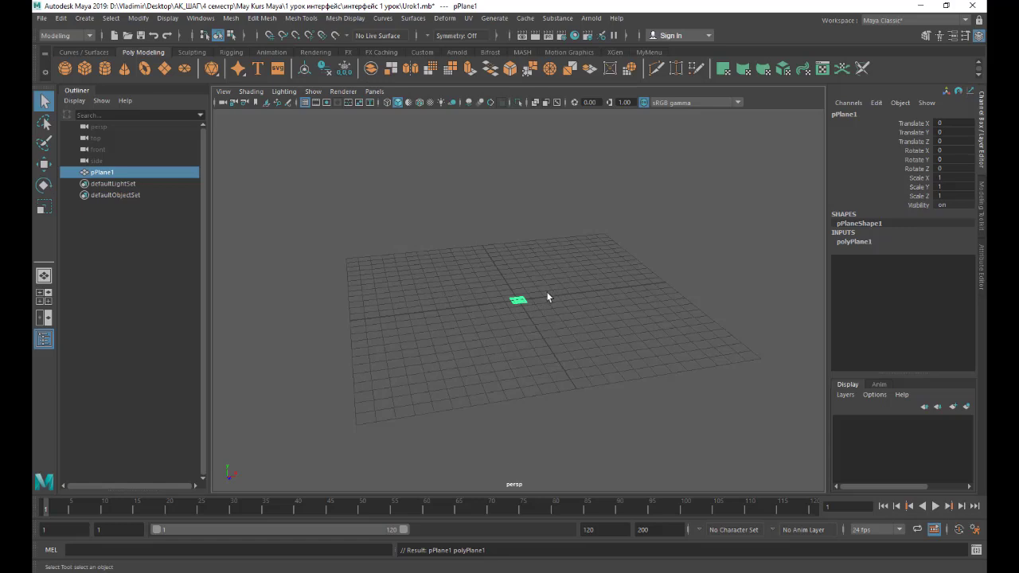
click(43, 206)
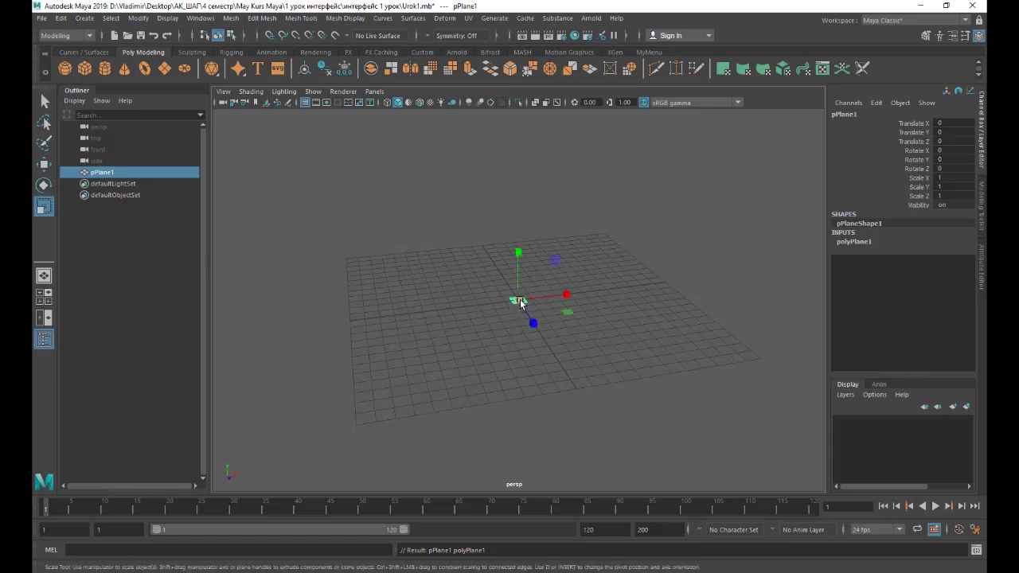
mouse_move(521, 302)
mouse_down()
mouse_move(582, 291)
mouse_move(555, 298)
mouse_up()
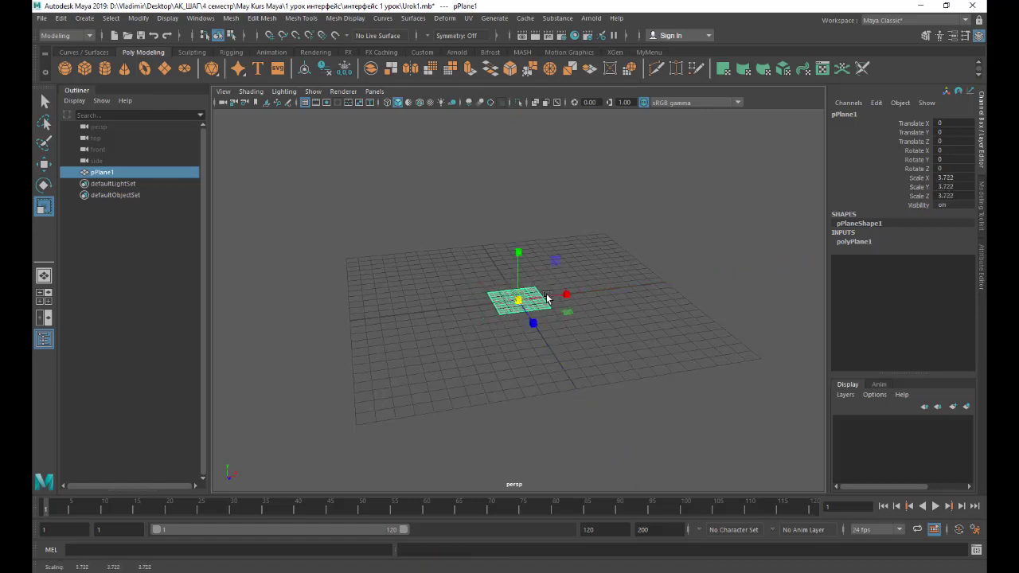
- Set the plane's width and height to 3 and its subdivisions to 5 by 5
click(853, 241)
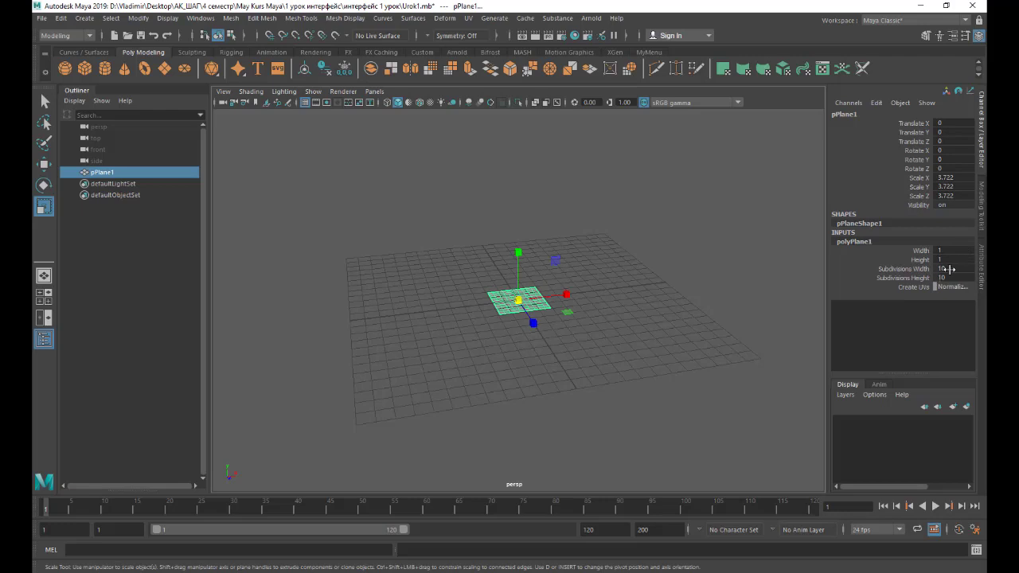
double_click(942, 250)
text(1)
key(Tab)
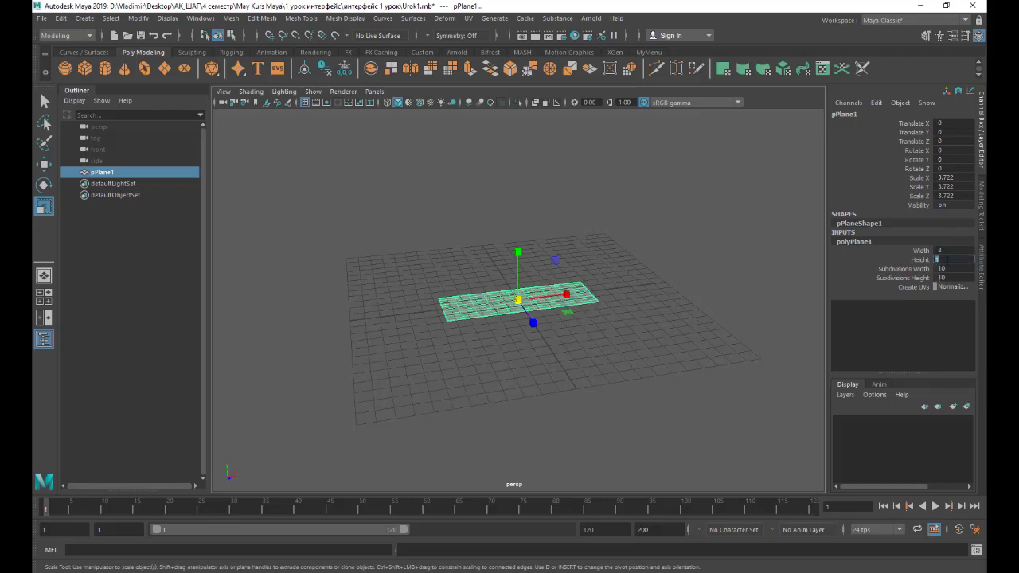
text(3)
key(Tab)
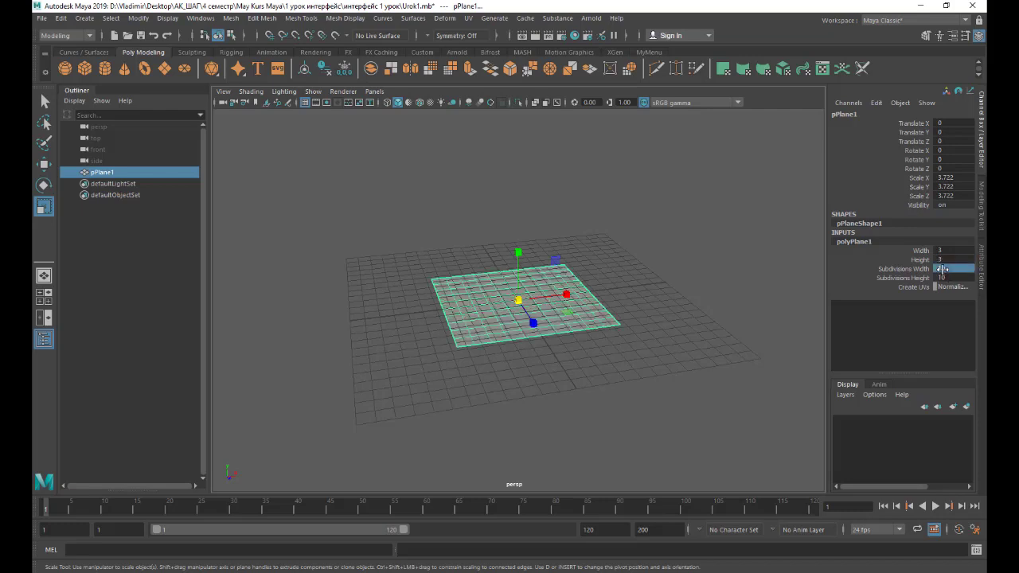
text(5)
key(Tab)
text(5)
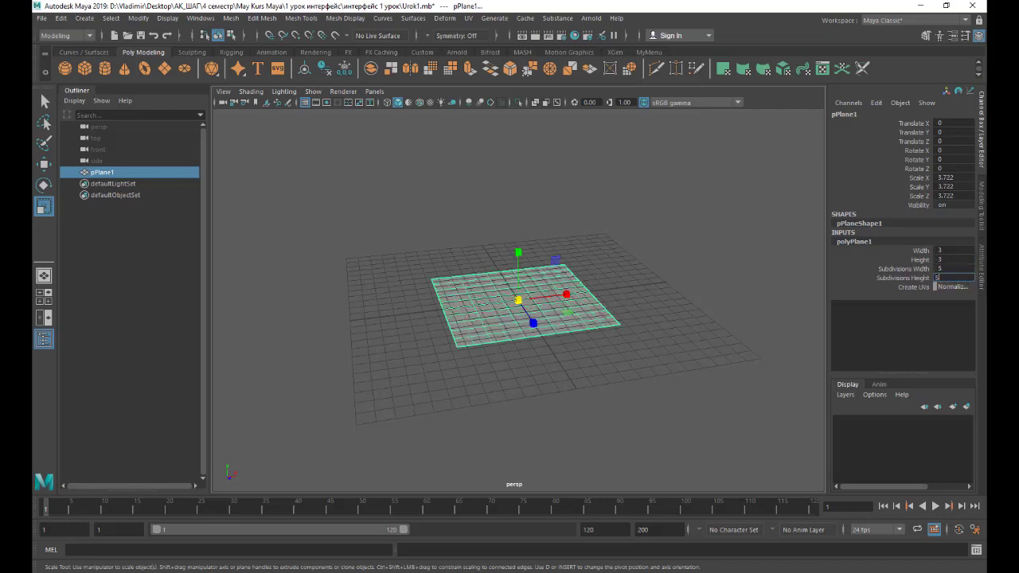
key(Return)
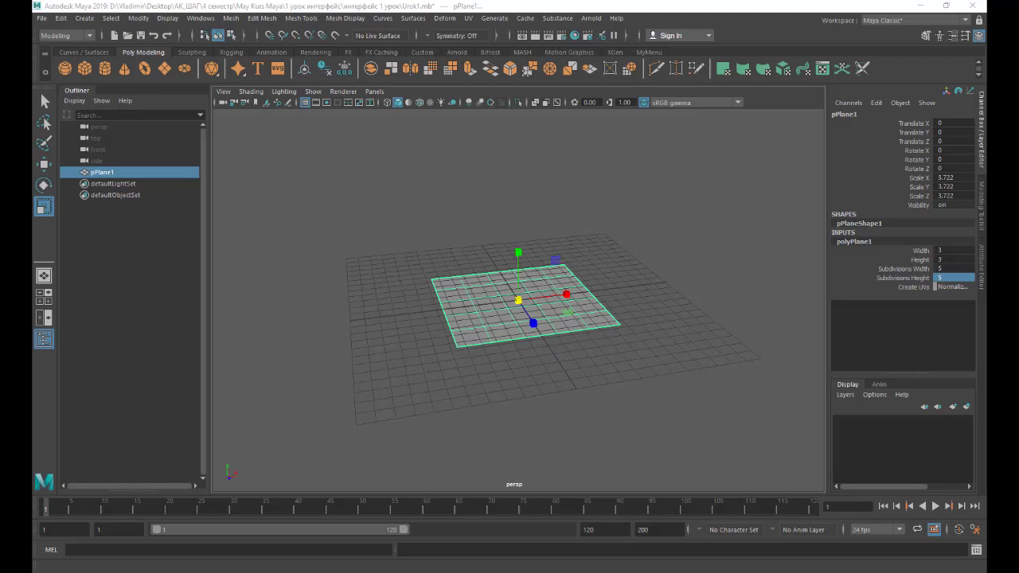
scroll(472, 266, up, 2)
scroll(473, 266, up, 3)
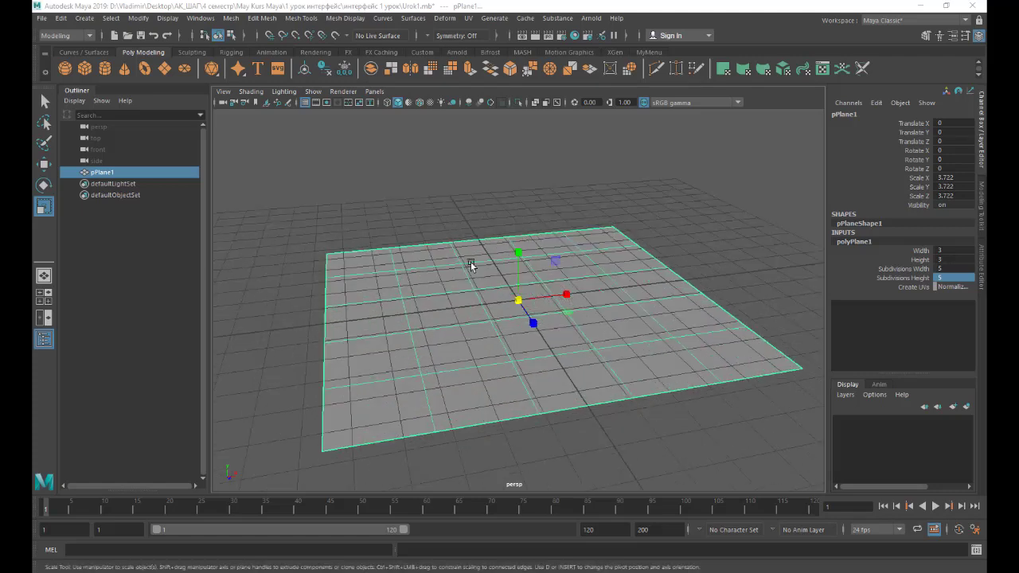
- Create a polygon cube sized 0.5 wide, 0.05 high and 0.5 deep
click(84, 68)
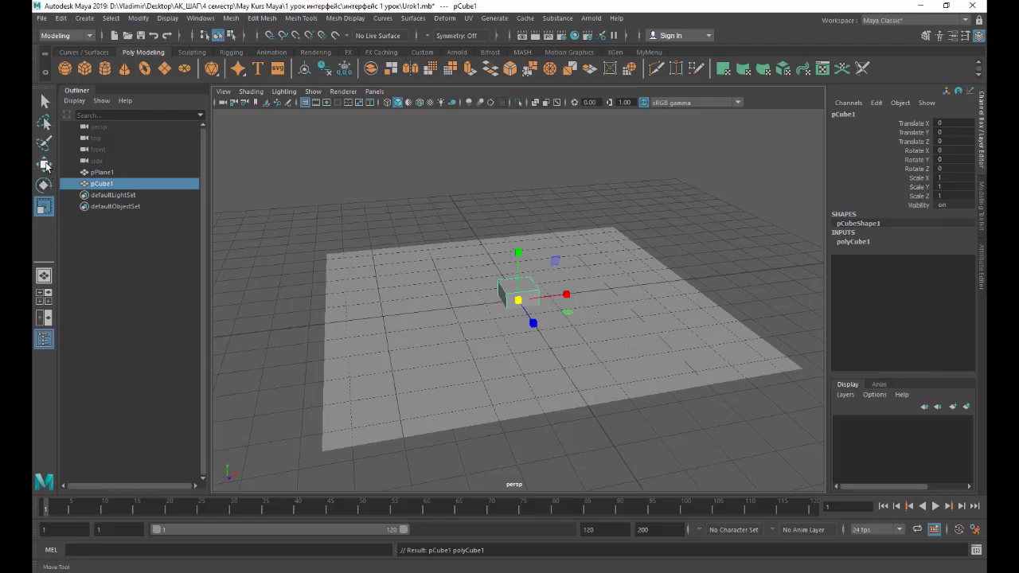
click(44, 164)
click(853, 241)
text(0.5)
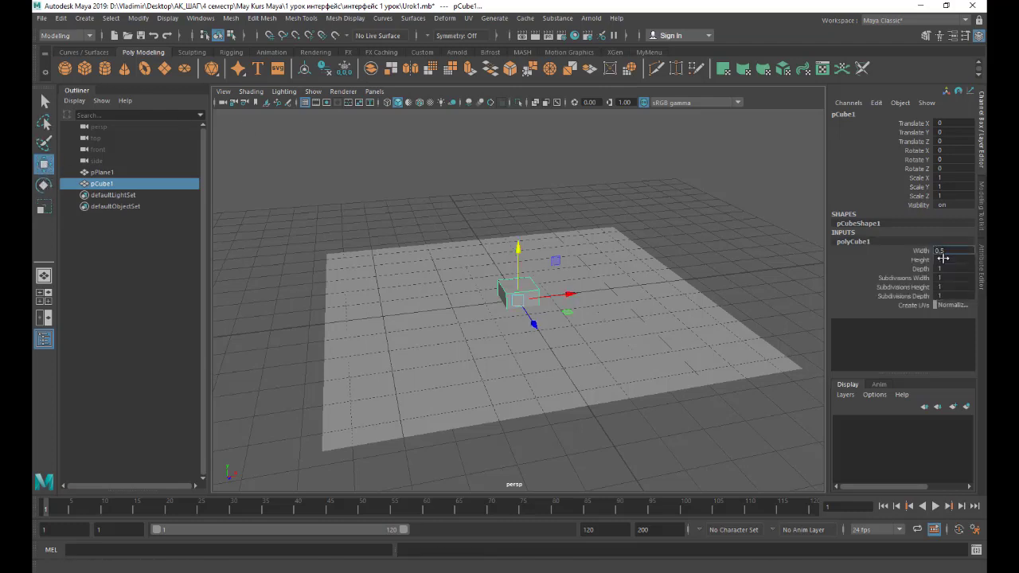
key(Tab)
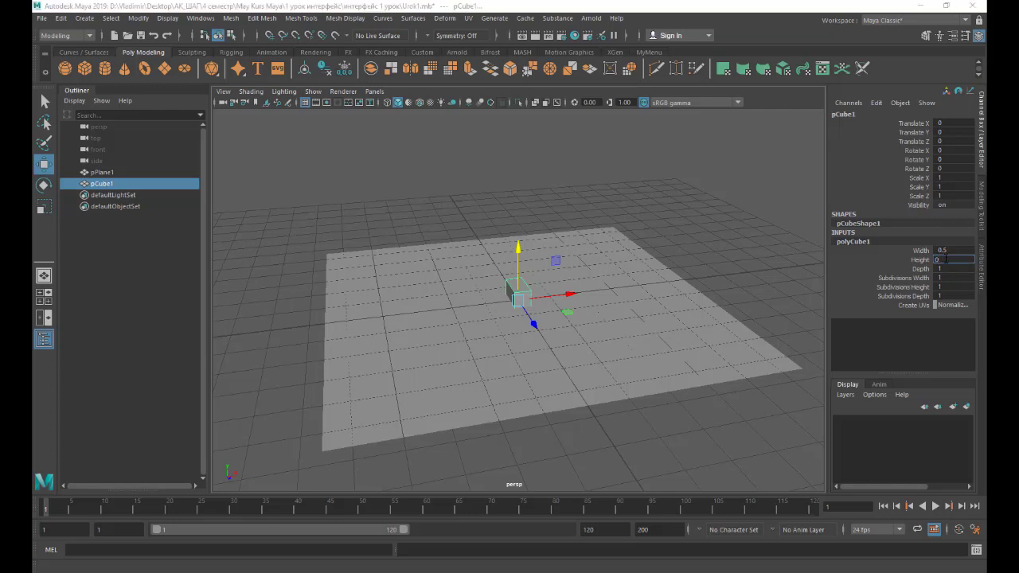
text(0.05)
key(Return)
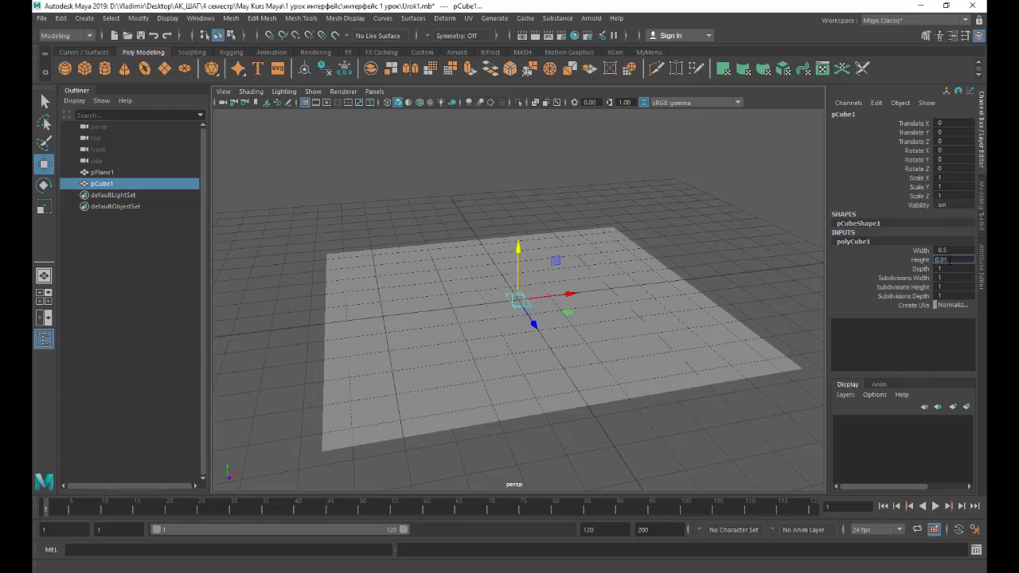
key(Tab)
key(Tab)
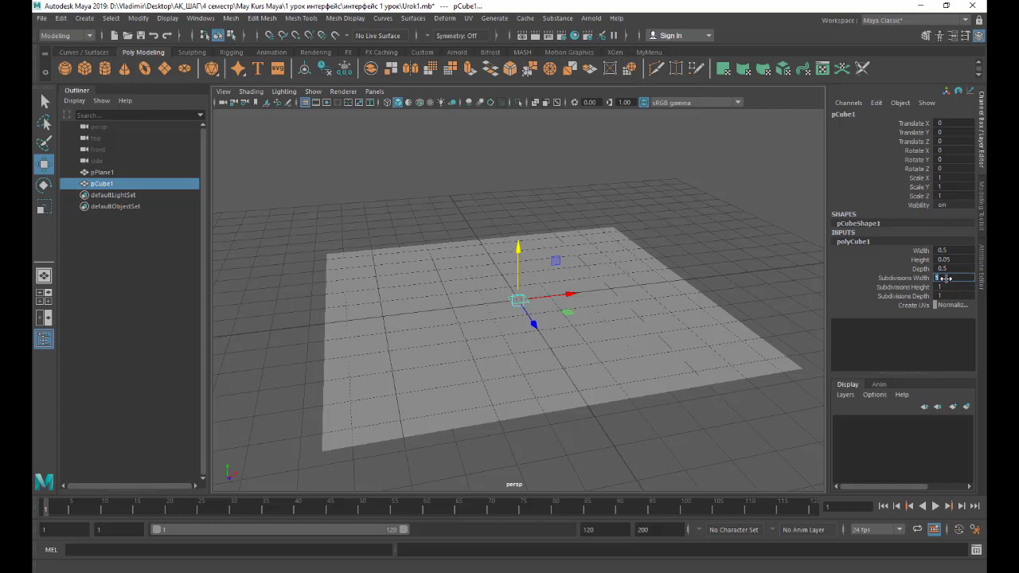
scroll(521, 306, up, 3)
scroll(526, 312, up, 3)
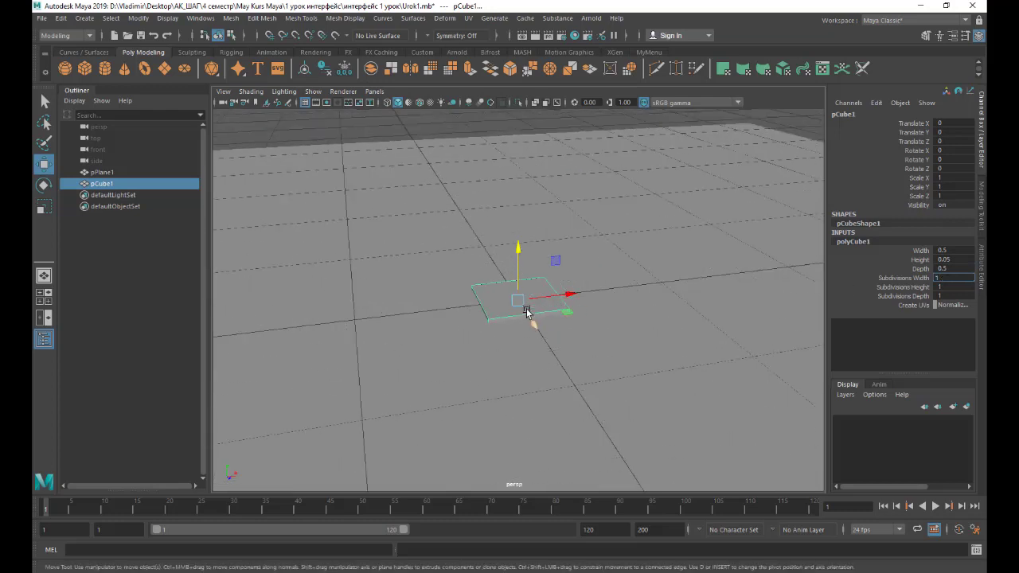
- Create a polygon sphere with radius 0.1 and 10 axis subdivisions
click(64, 68)
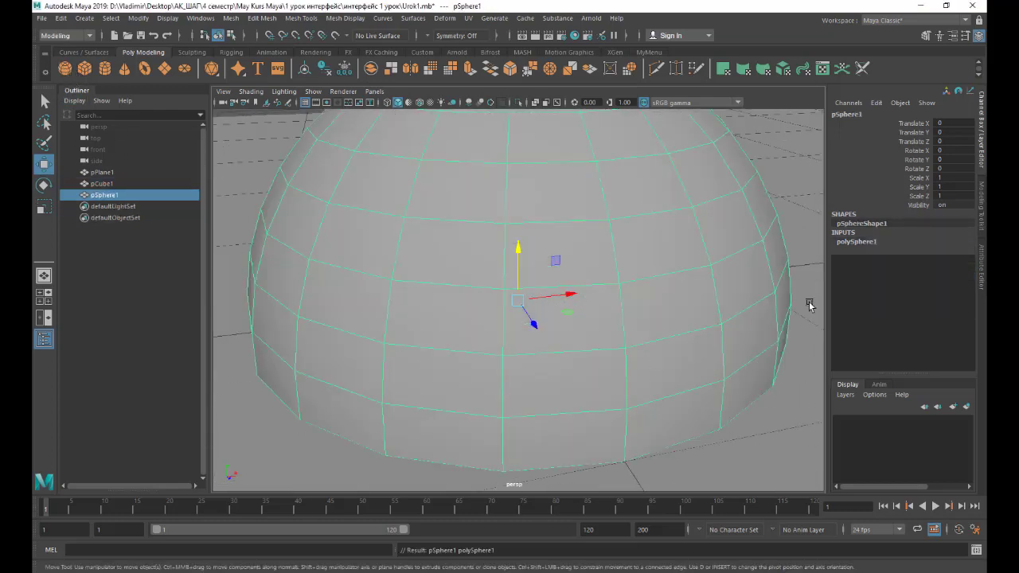
click(915, 242)
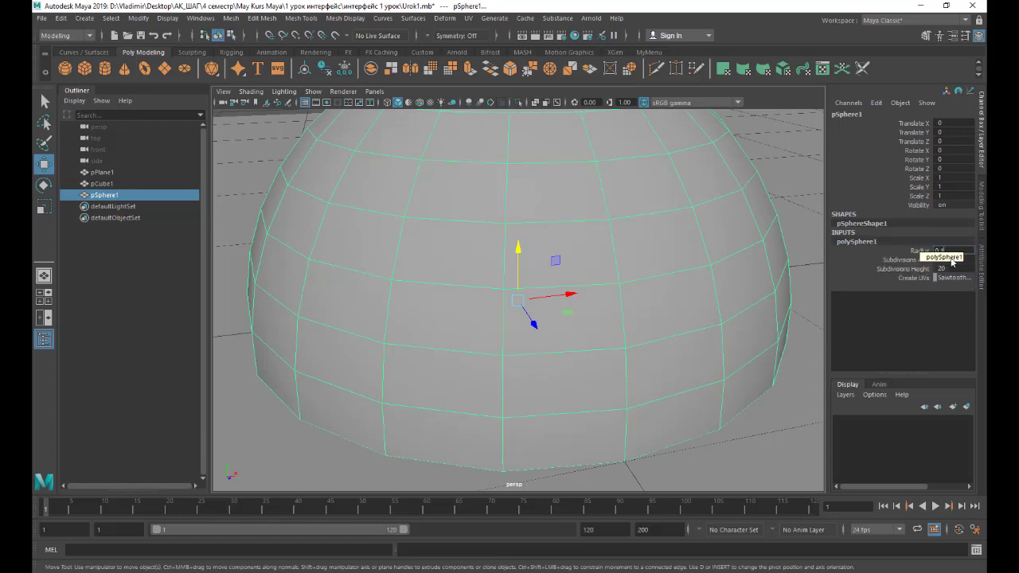
click(943, 260)
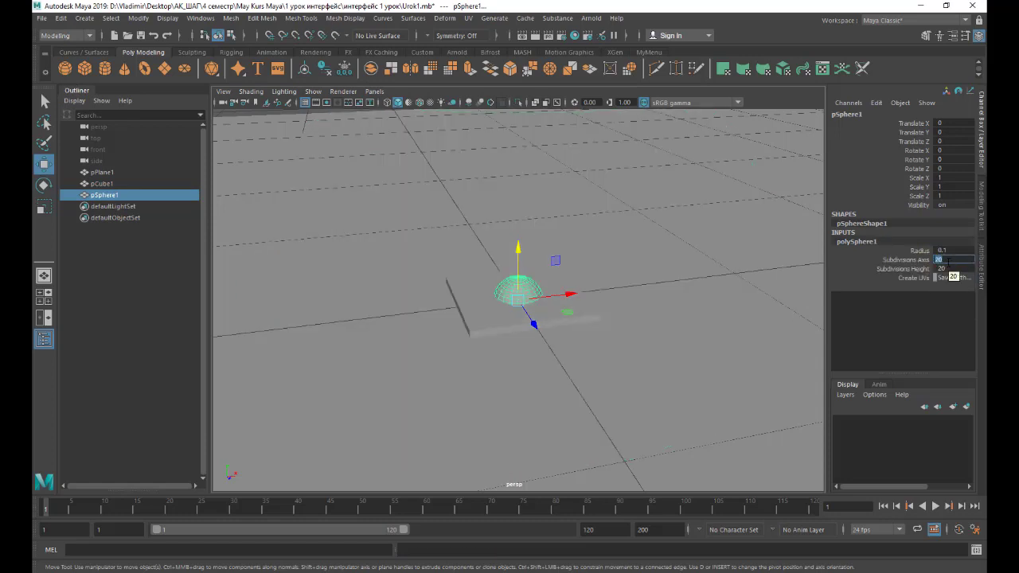
text(1)
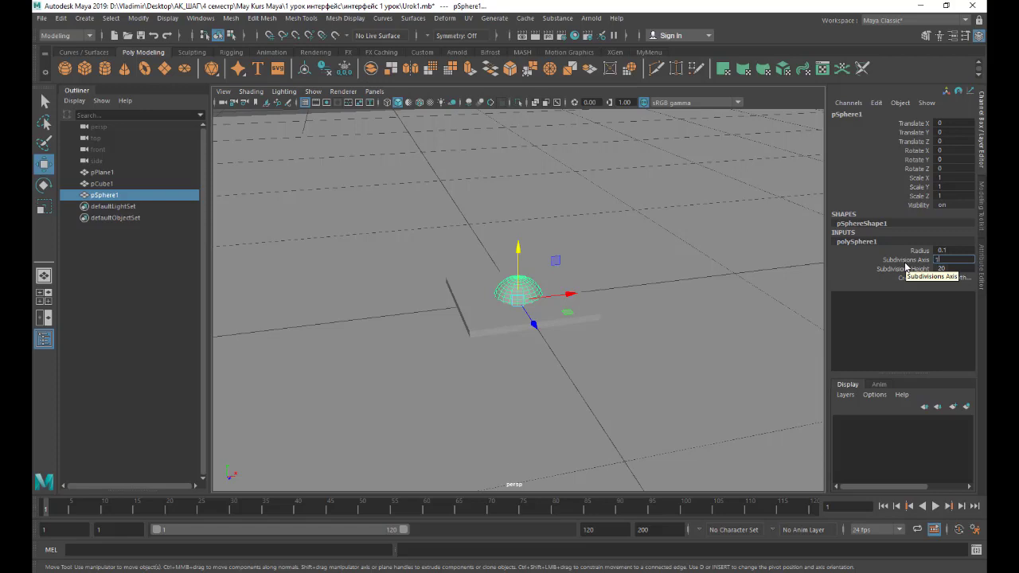
text(0)
click(939, 269)
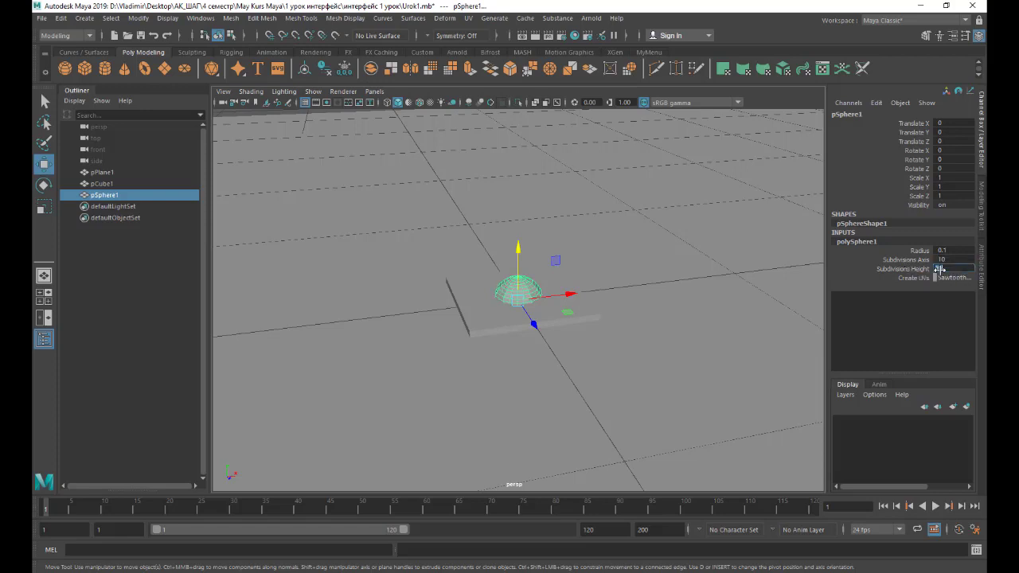
text(10)
- Create a cylinder with radius 0.05, height 0.3 and 8 sides, then view shaded
click(104, 68)
text(0.05)
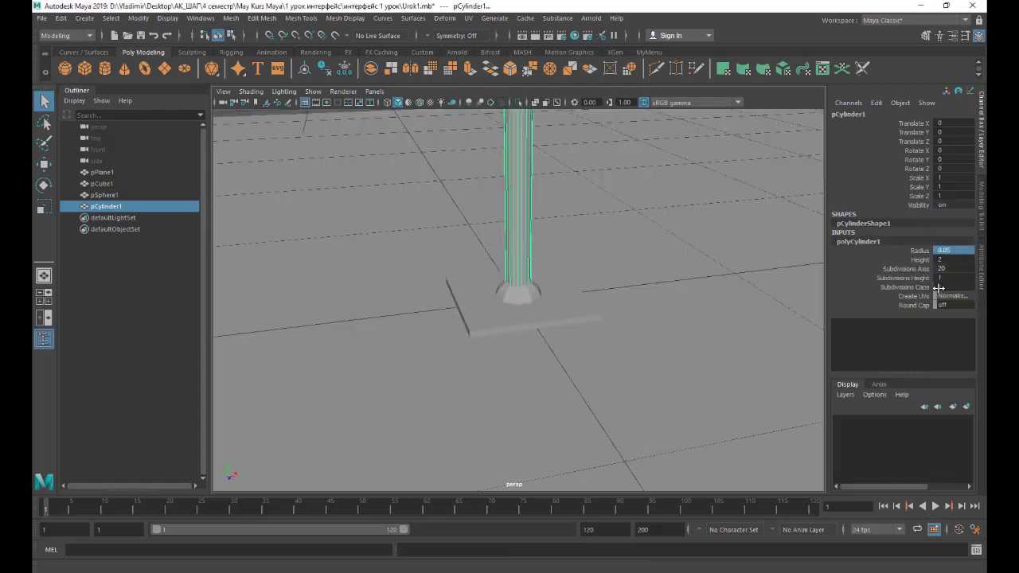
key(Tab)
text(0.)
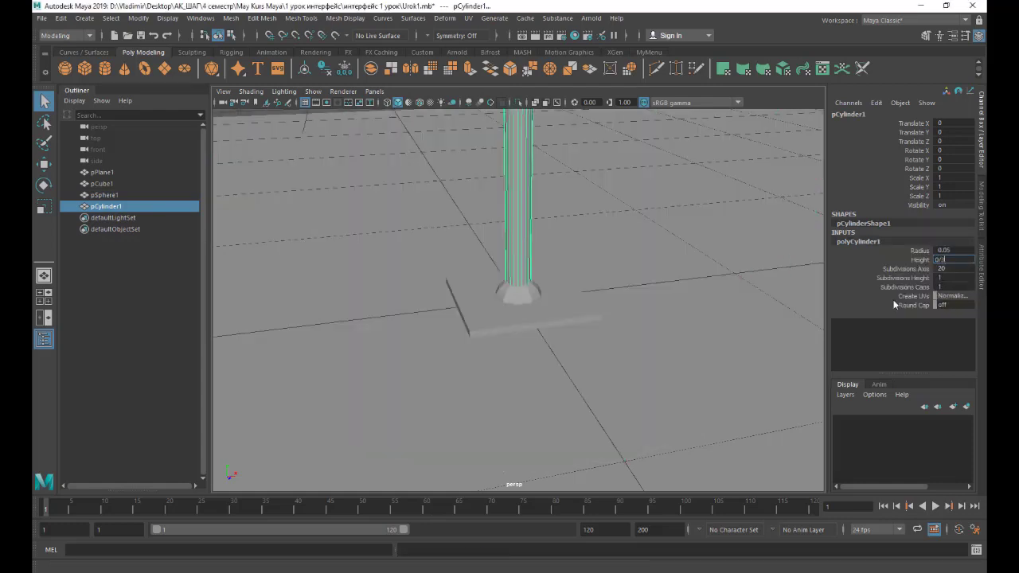
key(BackSpace)
text(3)
key(Return)
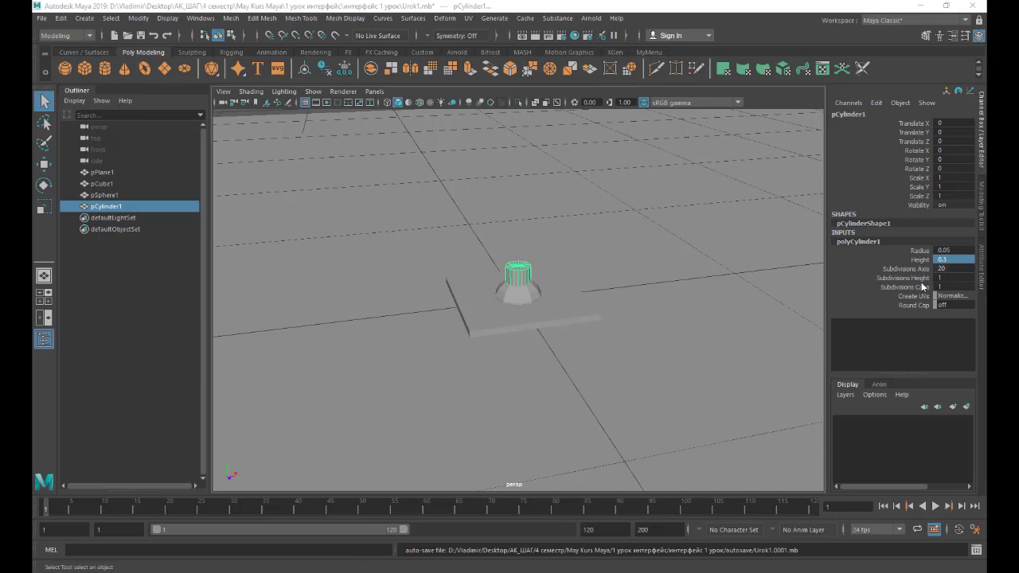
click(953, 268)
text(8)
key(Return)
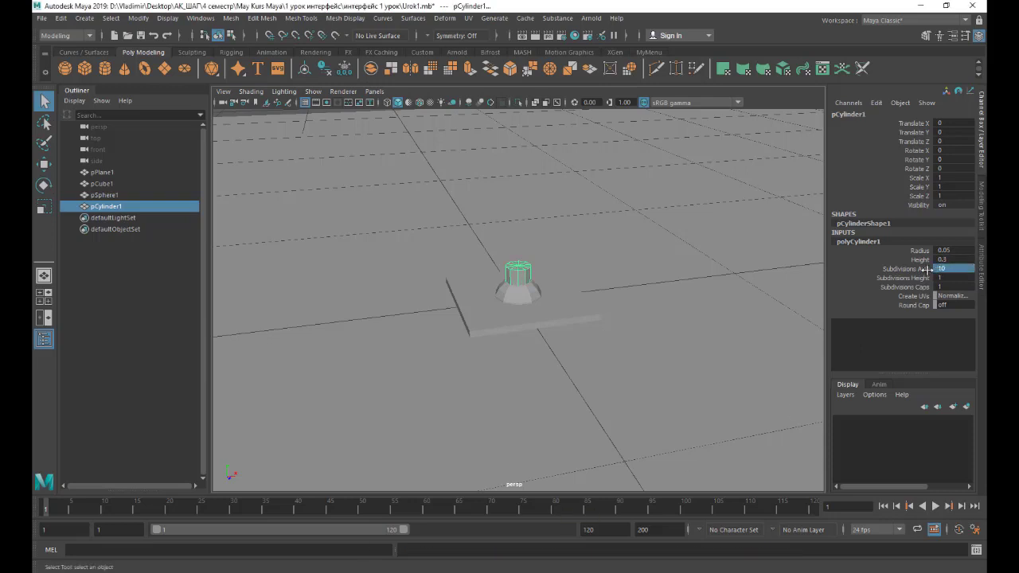
click(613, 362)
key(5)
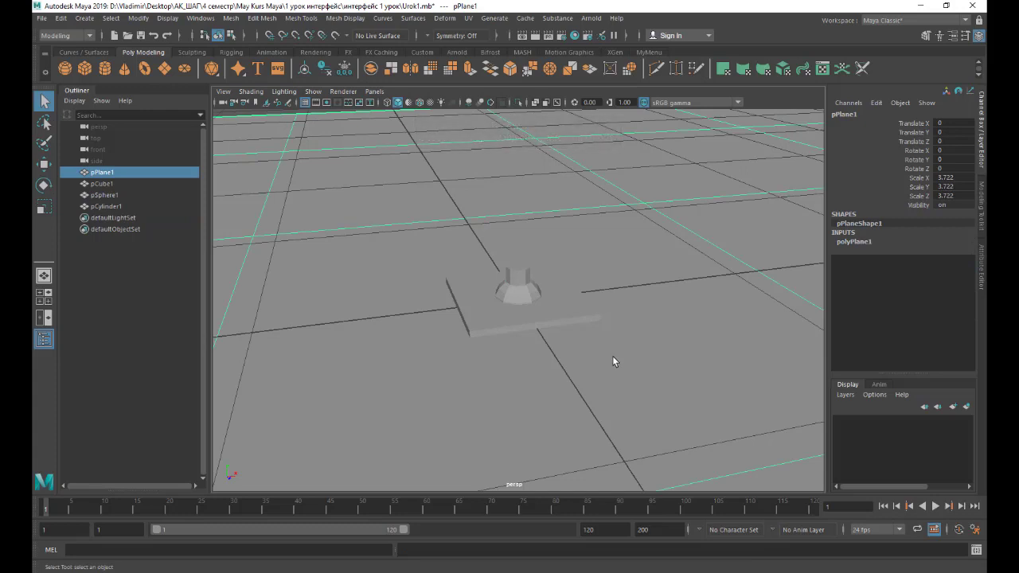
- Try wireframe, textured and all-lights display modes, returning to plain shaded
key(4)
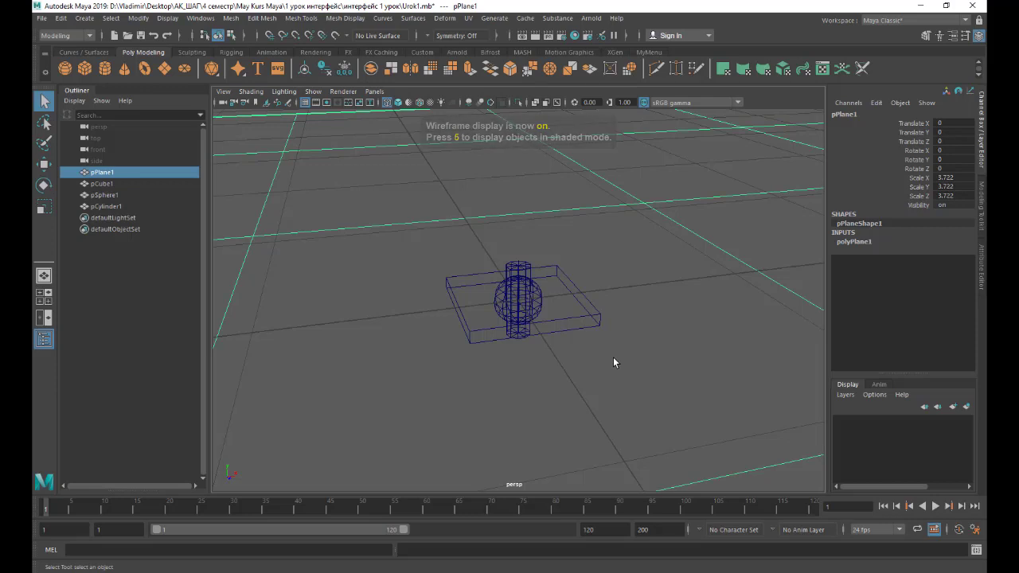
key(5)
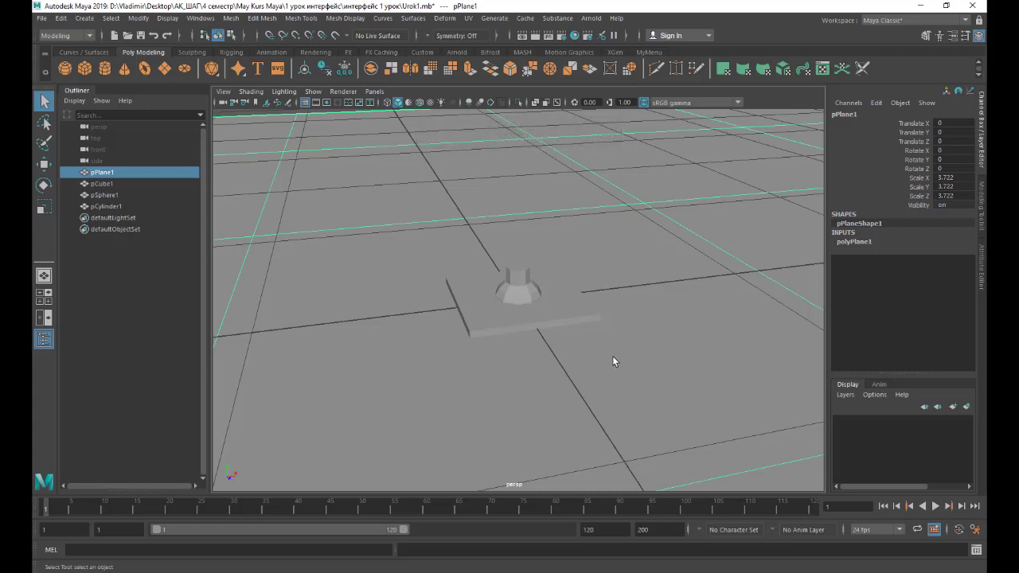
key(6)
key(7)
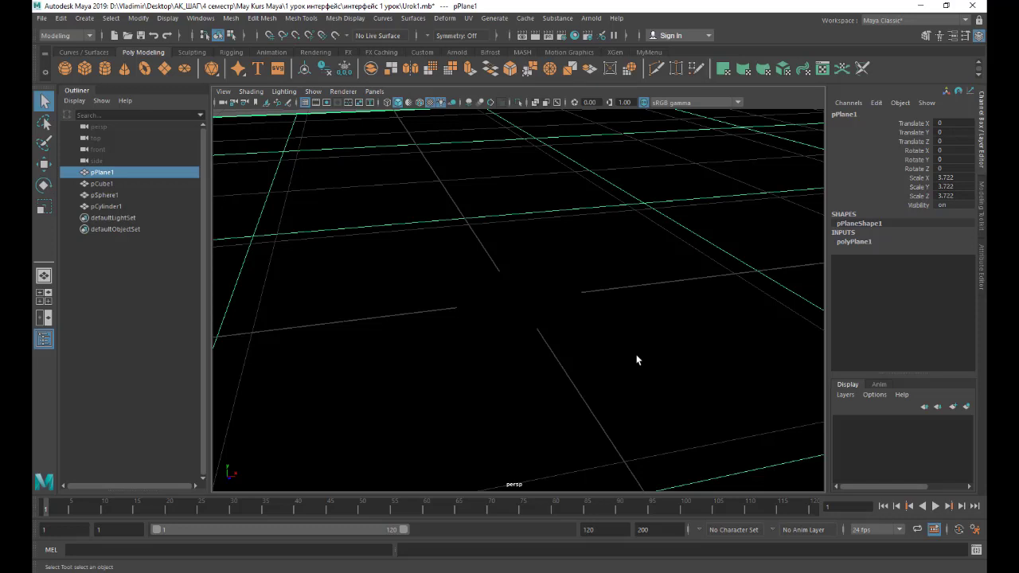
key(5)
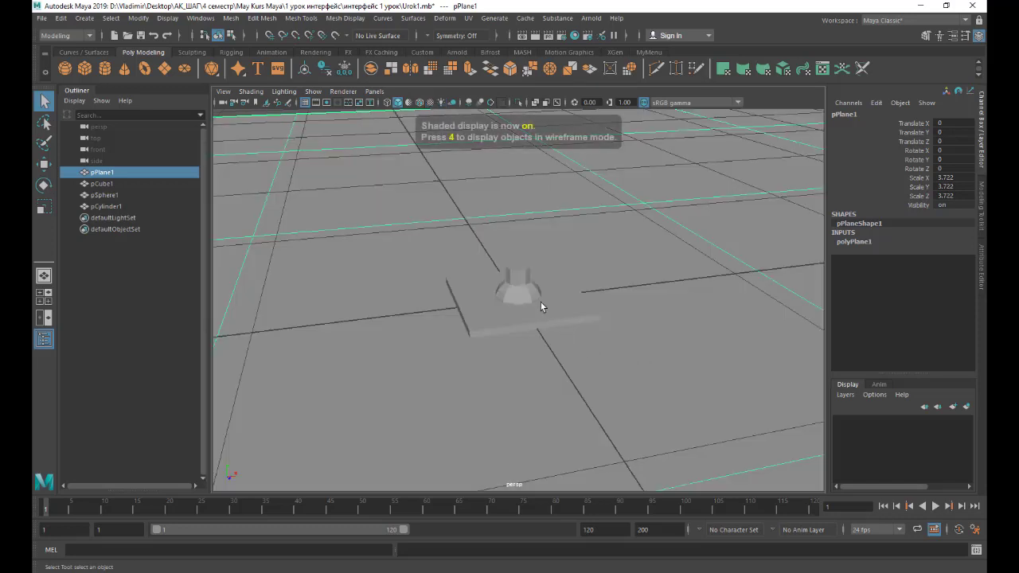
- Show the flat cube slab as a smooth preview with its original cage
click(520, 278)
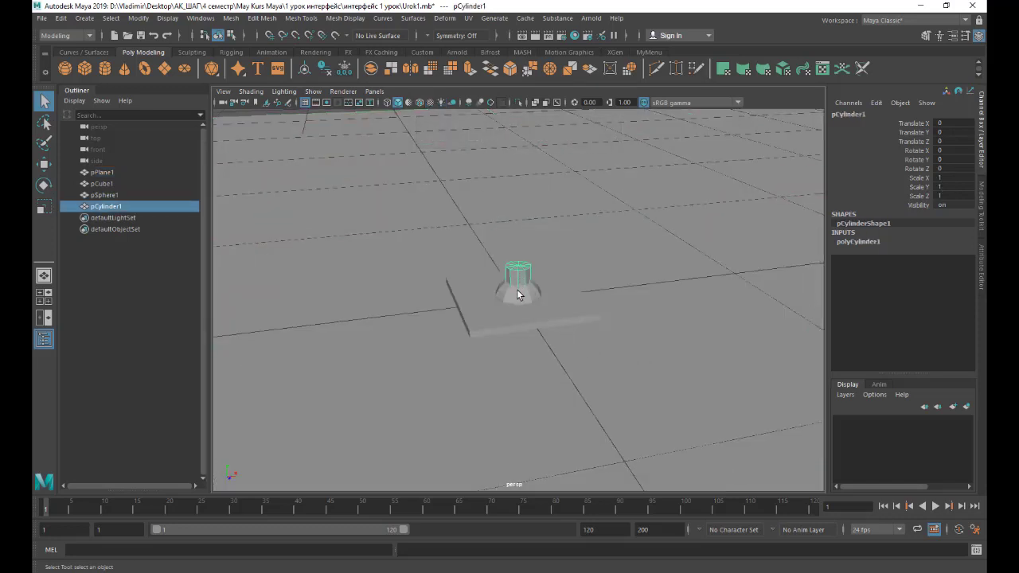
click(500, 325)
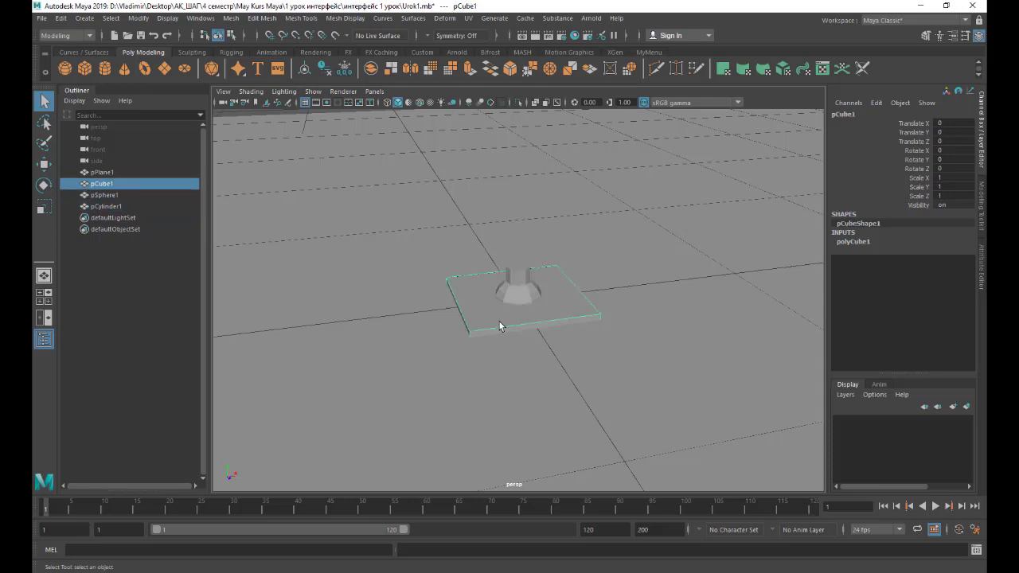
key(1)
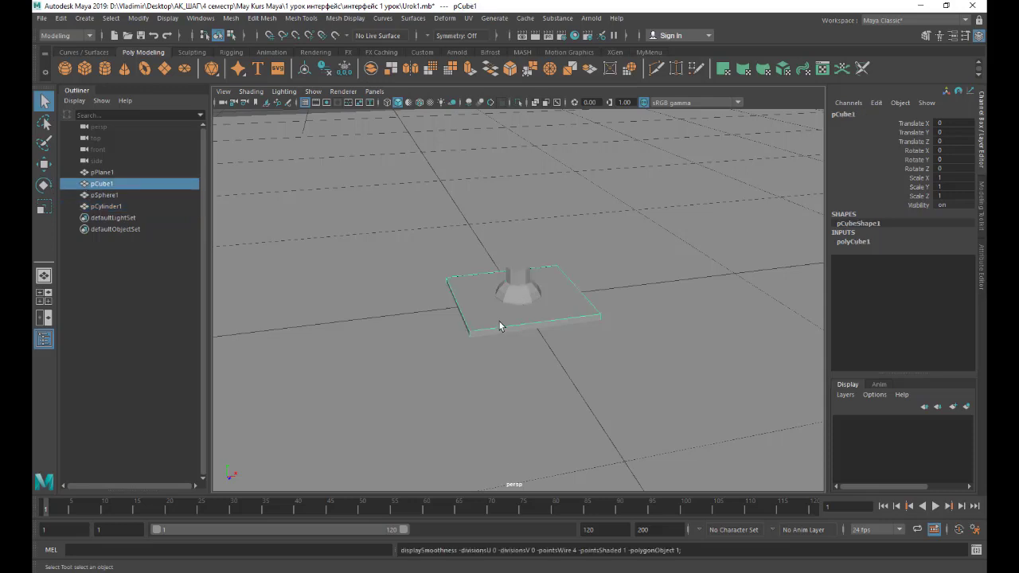
key(3)
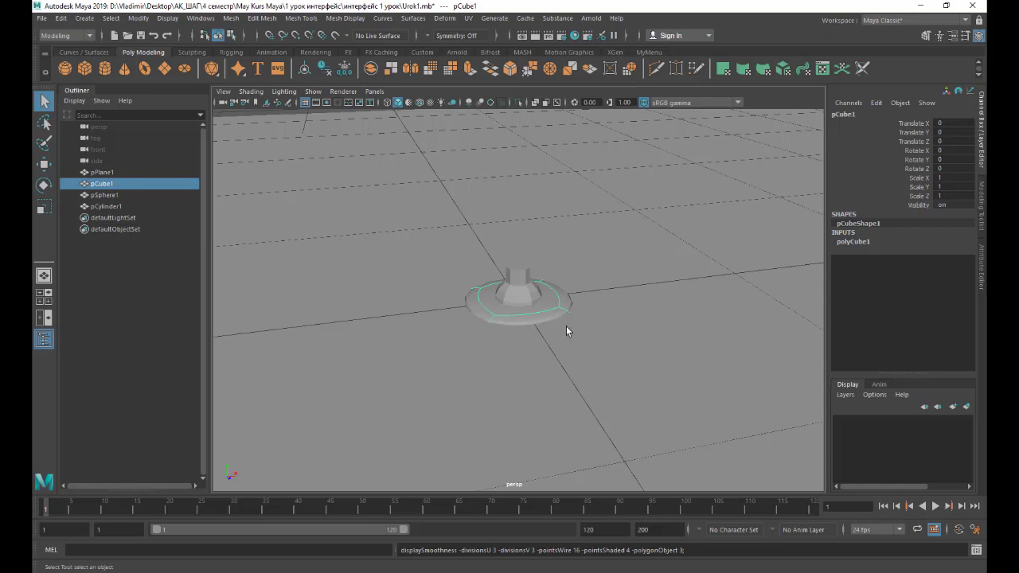
key(2)
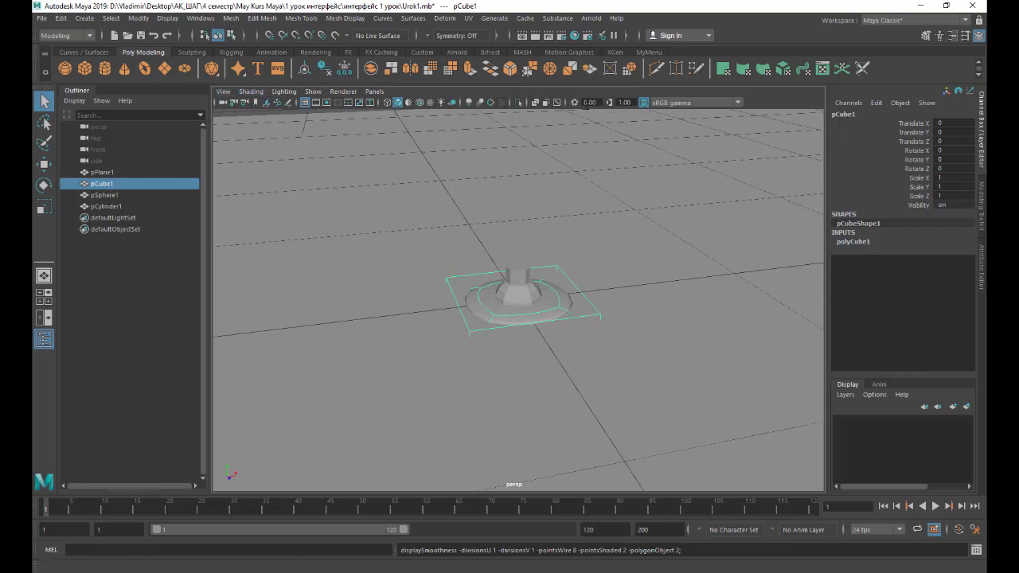
- Toggle the viewport grid off and on, and try wireframe then smooth shading
click(305, 103)
click(305, 103)
scroll(448, 224, down, 5)
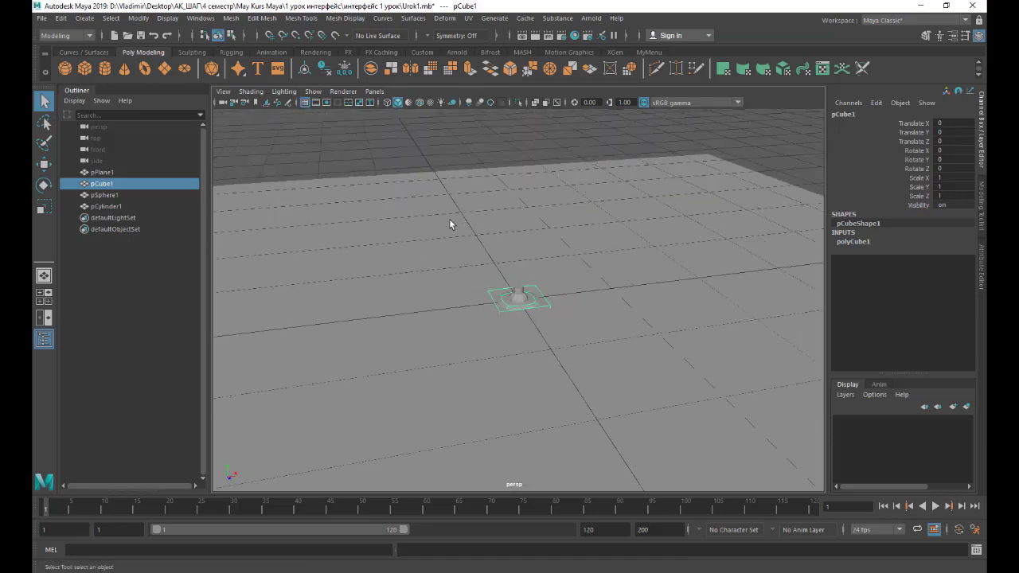
click(387, 103)
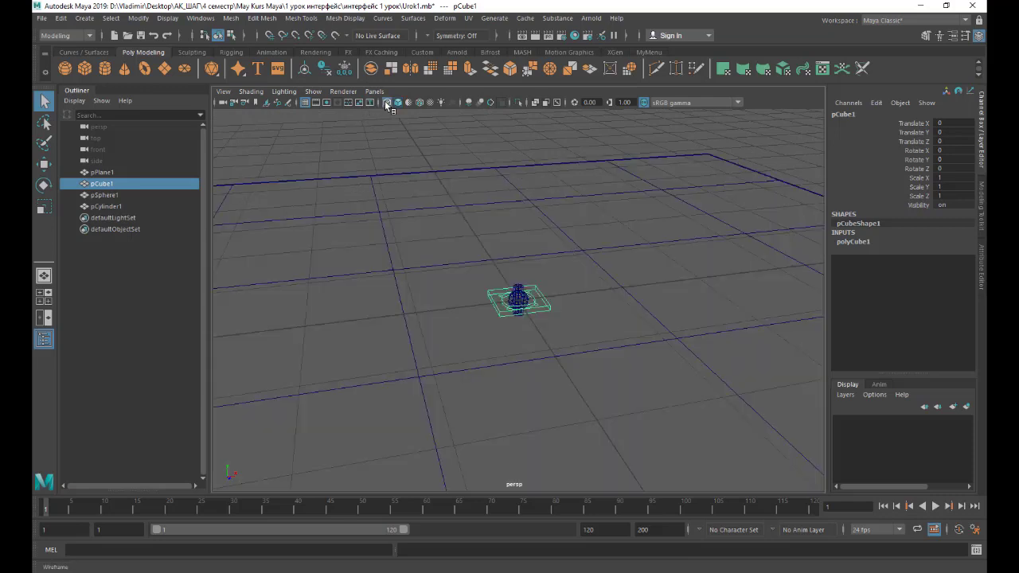
click(397, 102)
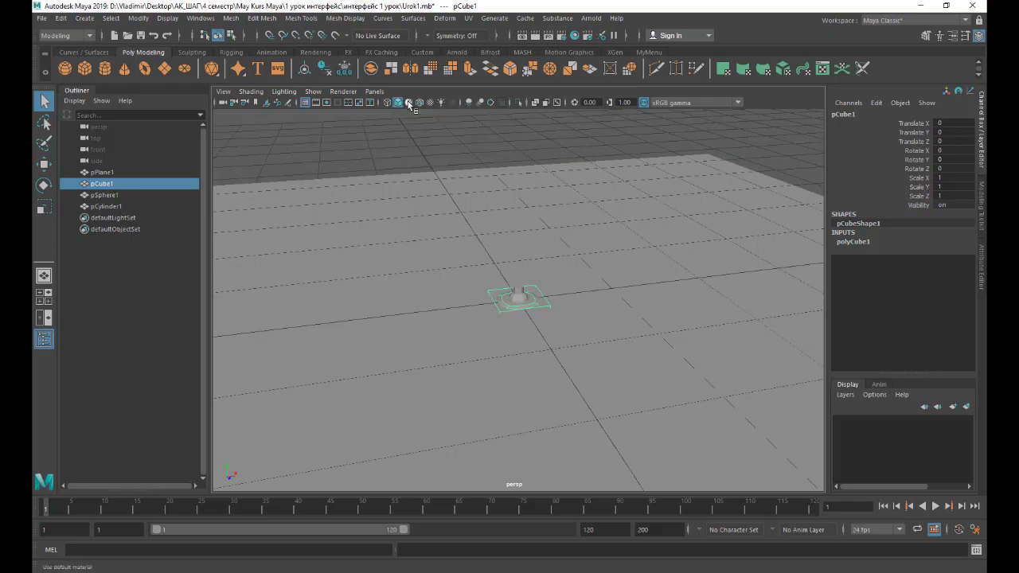
- Try default material, wireframe on shaded and textures, then light with Use All Lights
click(408, 102)
click(420, 103)
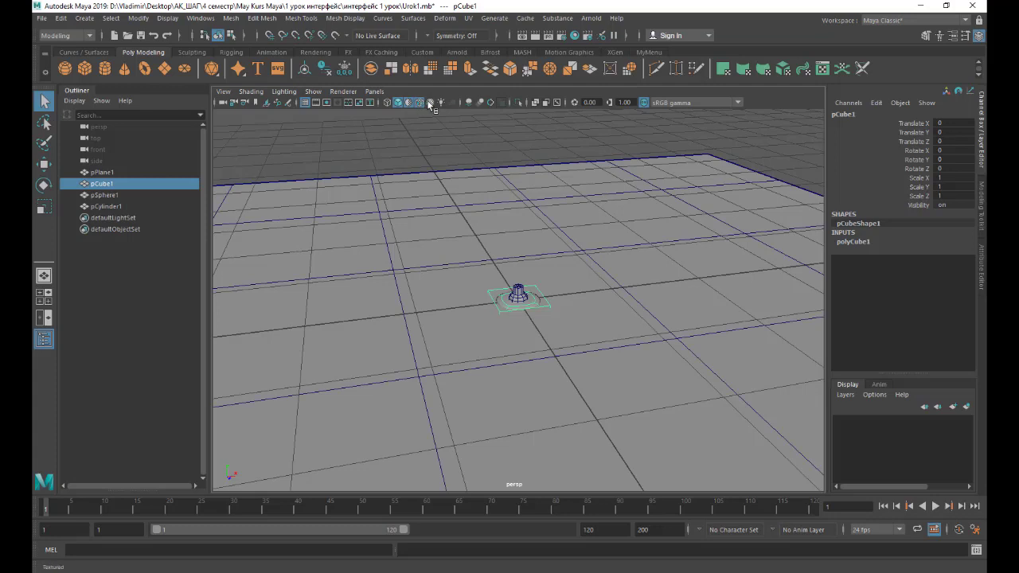
click(430, 102)
click(419, 102)
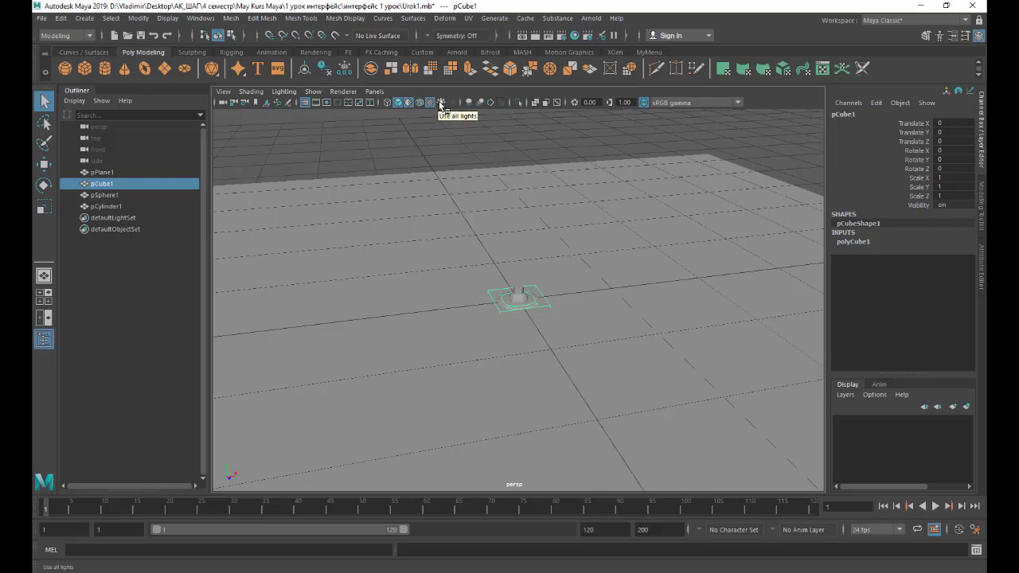
click(441, 105)
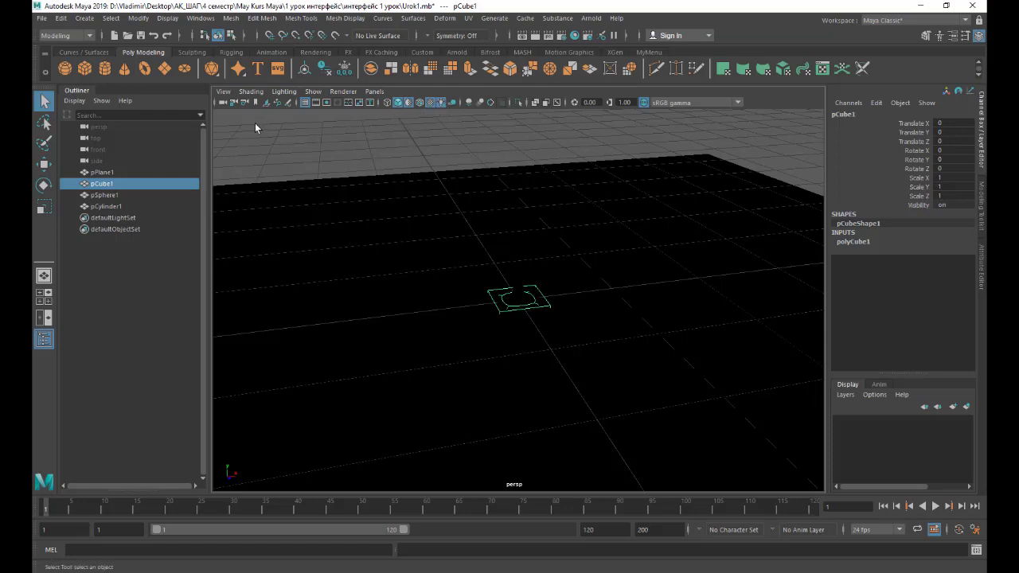
- Add a directional light rotated to about -110° X and -54° Z onto the objects
click(85, 19)
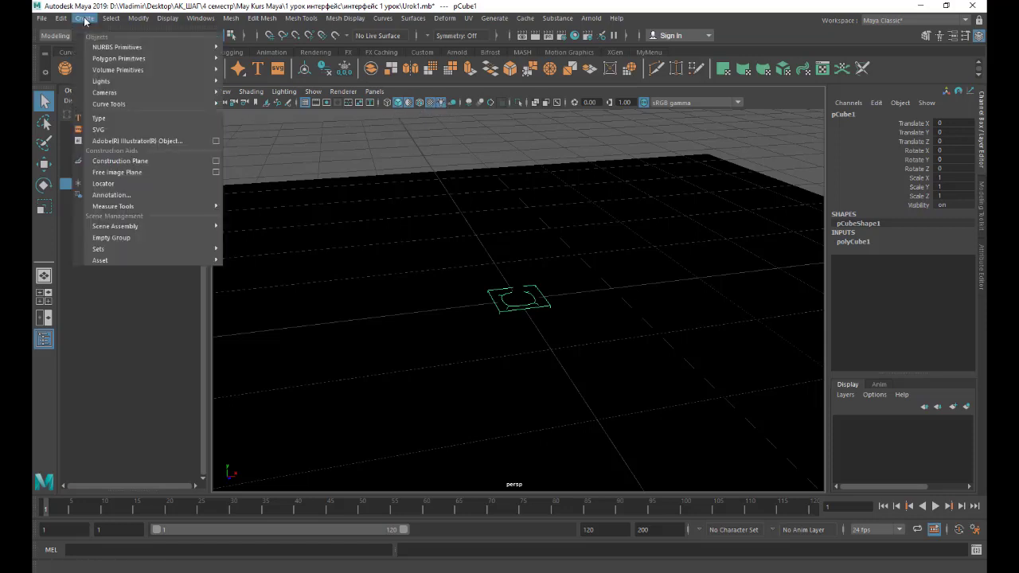
mouse_move(128, 81)
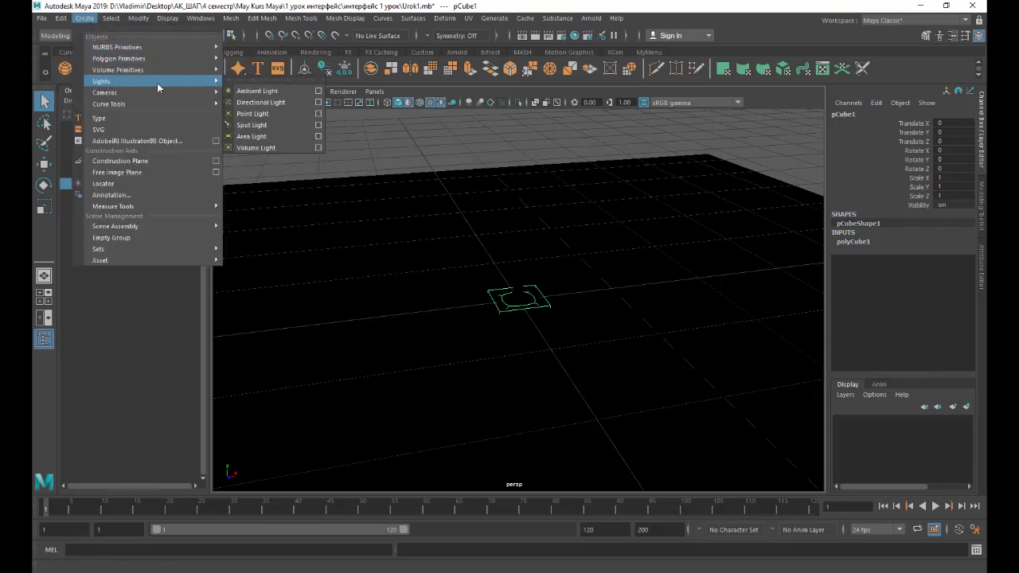
click(253, 103)
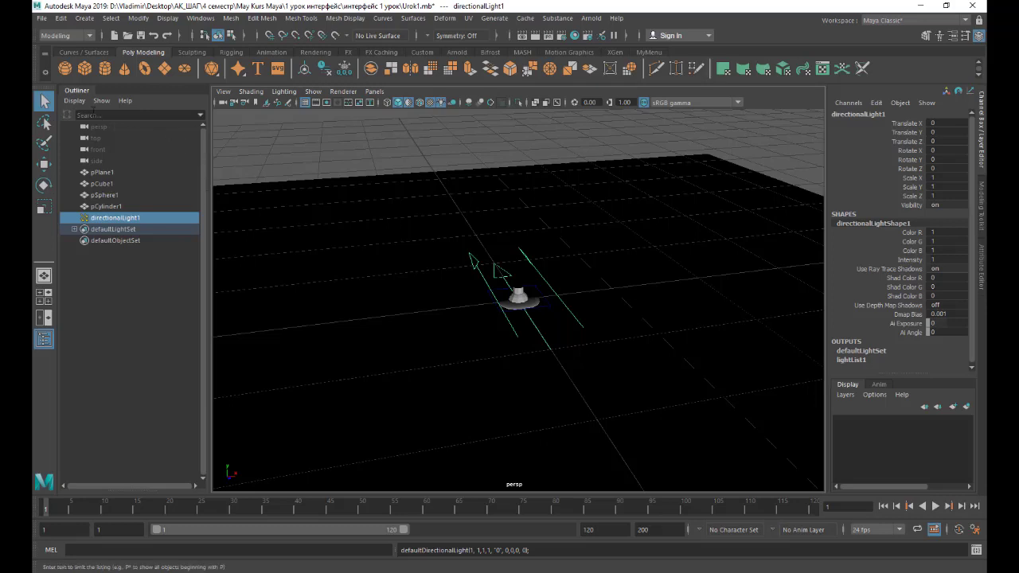
click(43, 184)
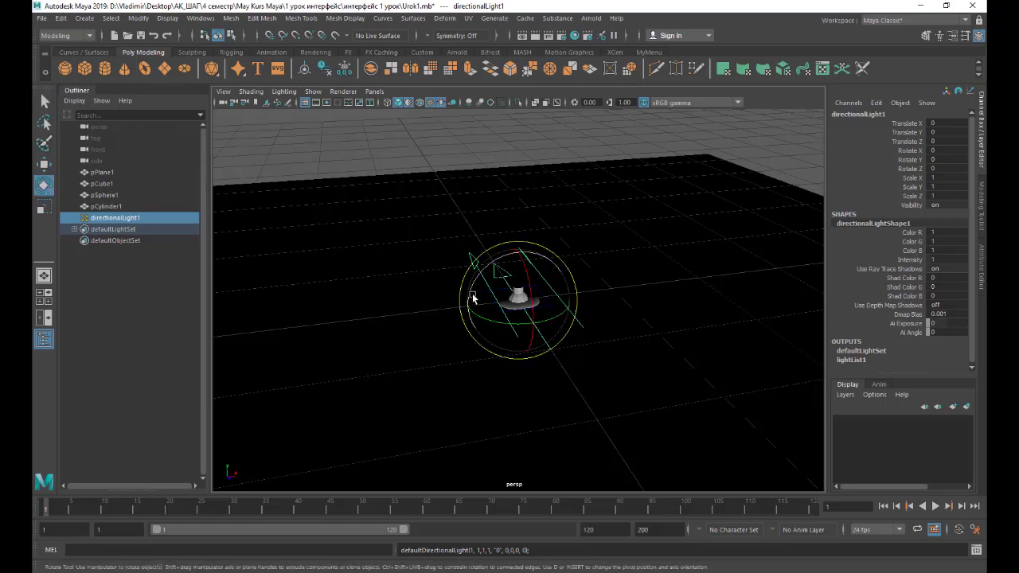
drag(473, 292, 573, 194)
mouse_move(509, 243)
mouse_down()
mouse_move(540, 317)
mouse_move(537, 304)
mouse_move(552, 305)
mouse_up()
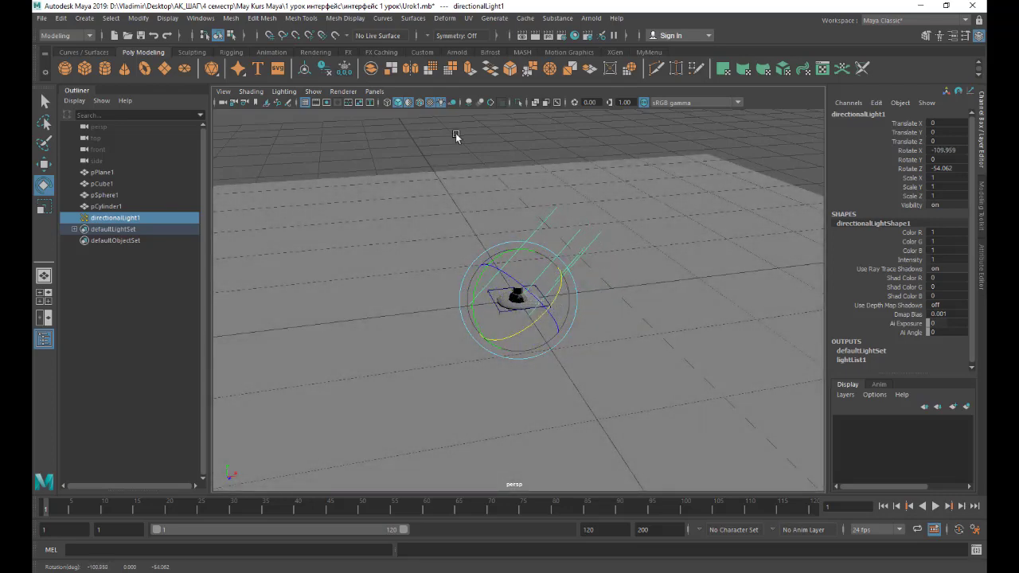
- Enable scene lights, shadows, ambient occlusion and multisample anti-aliasing, then zoom in
click(443, 107)
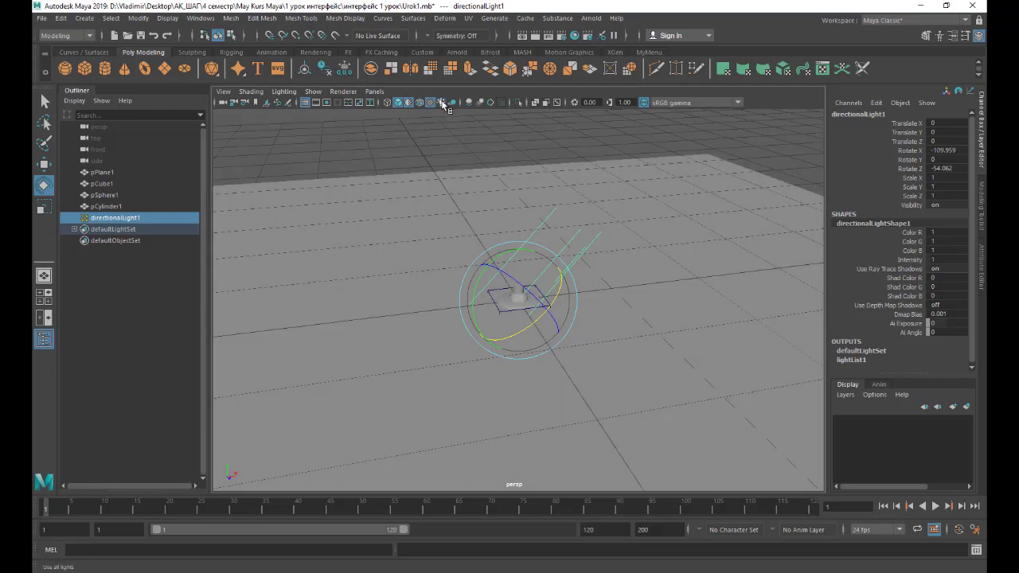
click(452, 104)
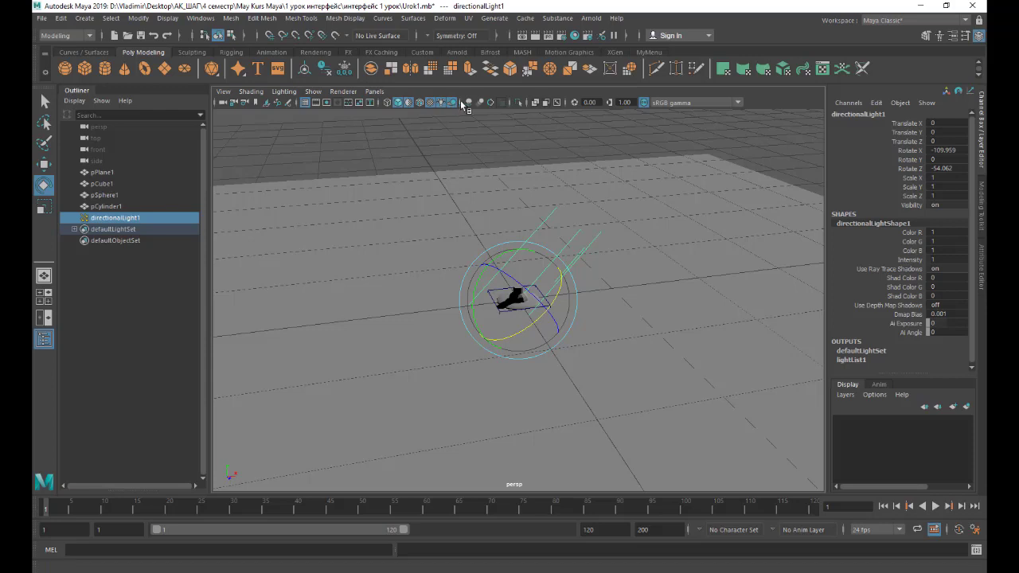
click(469, 103)
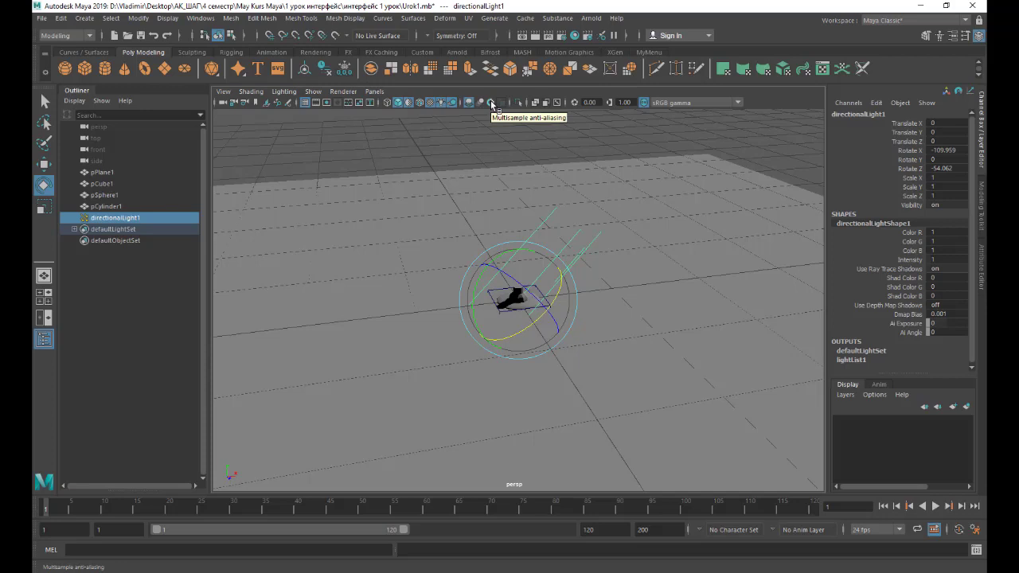
click(492, 104)
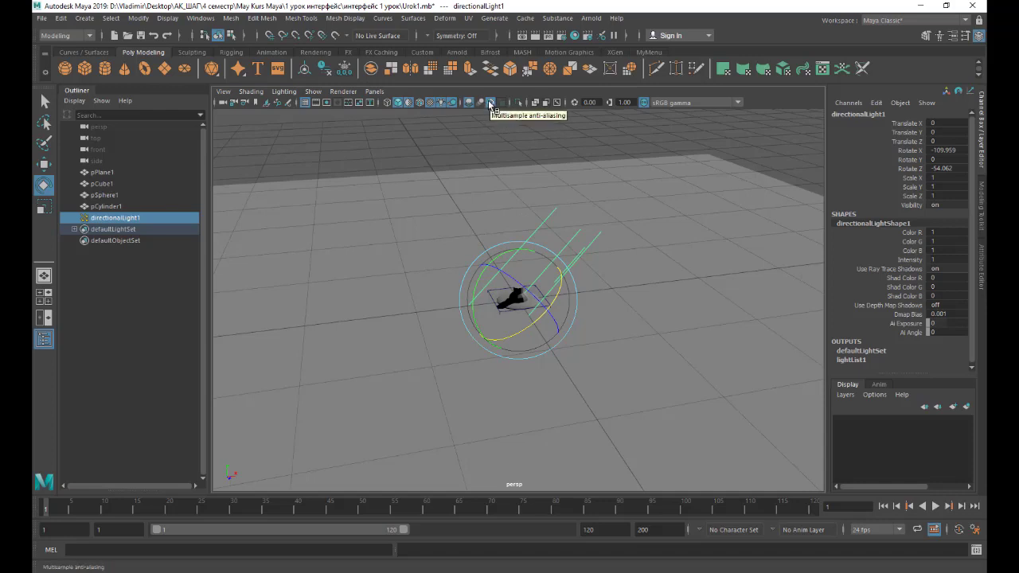
scroll(311, 199, up, 4)
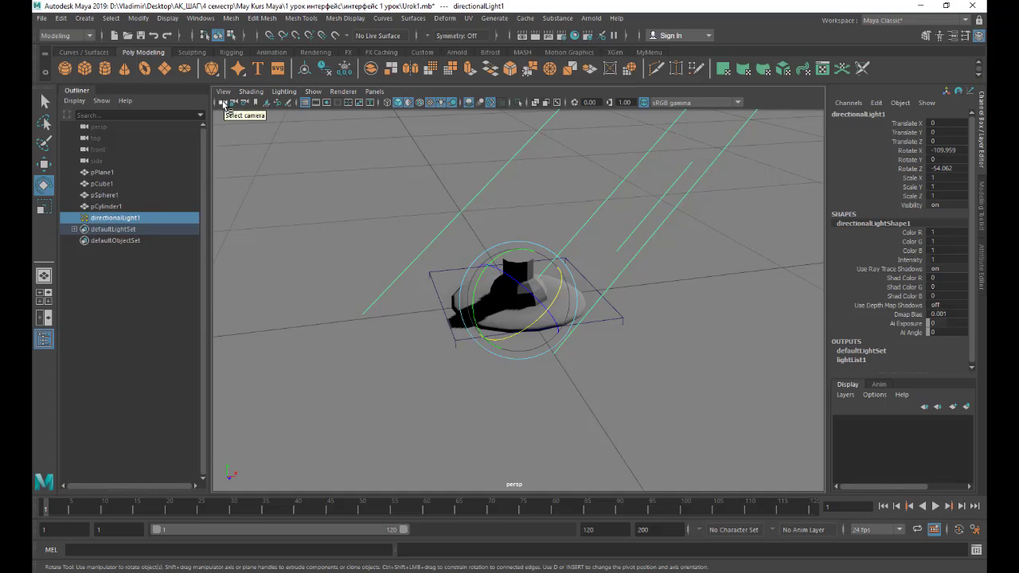
click(224, 102)
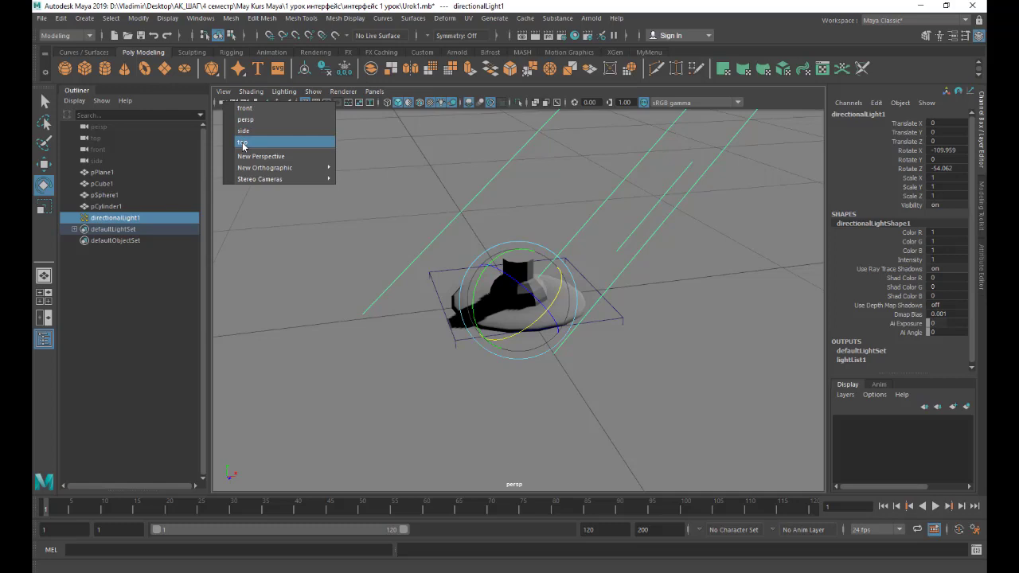
click(241, 108)
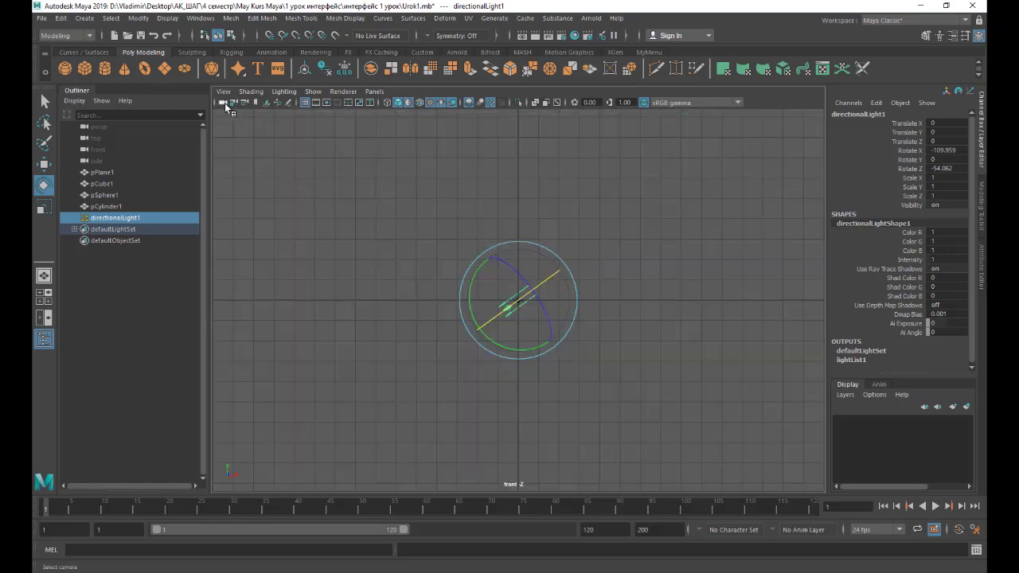
click(224, 103)
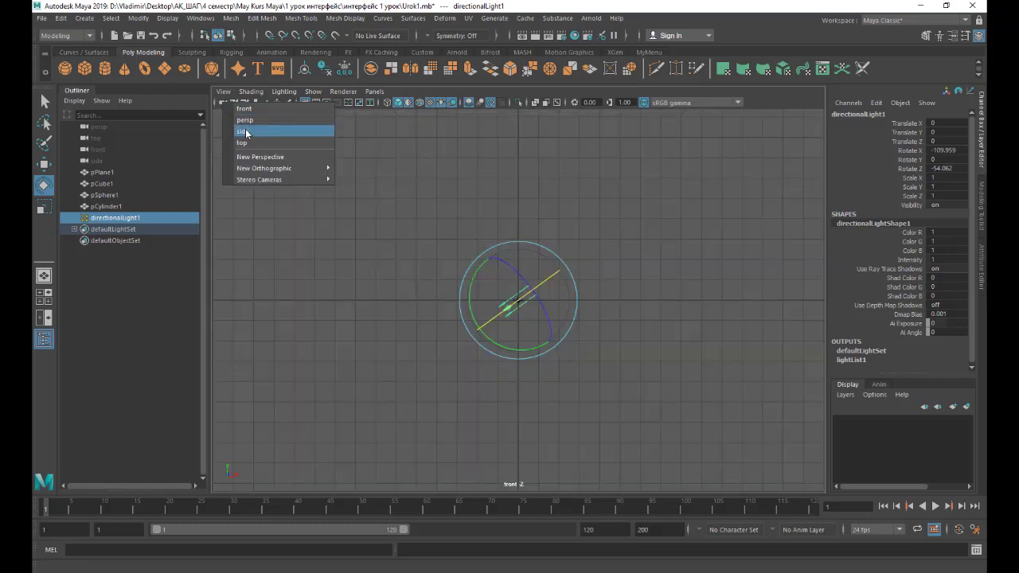
click(243, 130)
click(223, 103)
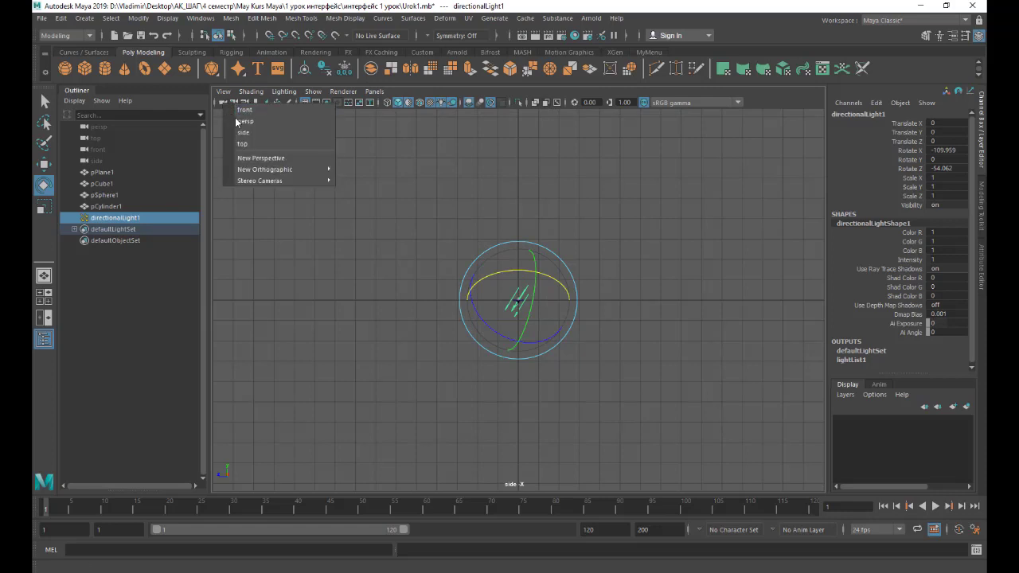
click(244, 145)
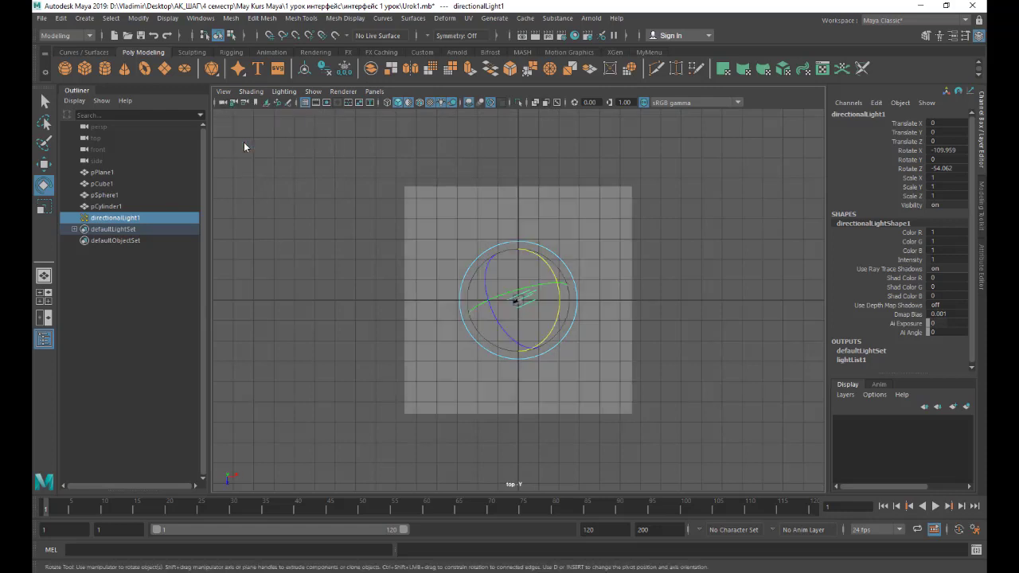
scroll(513, 302, up, 3)
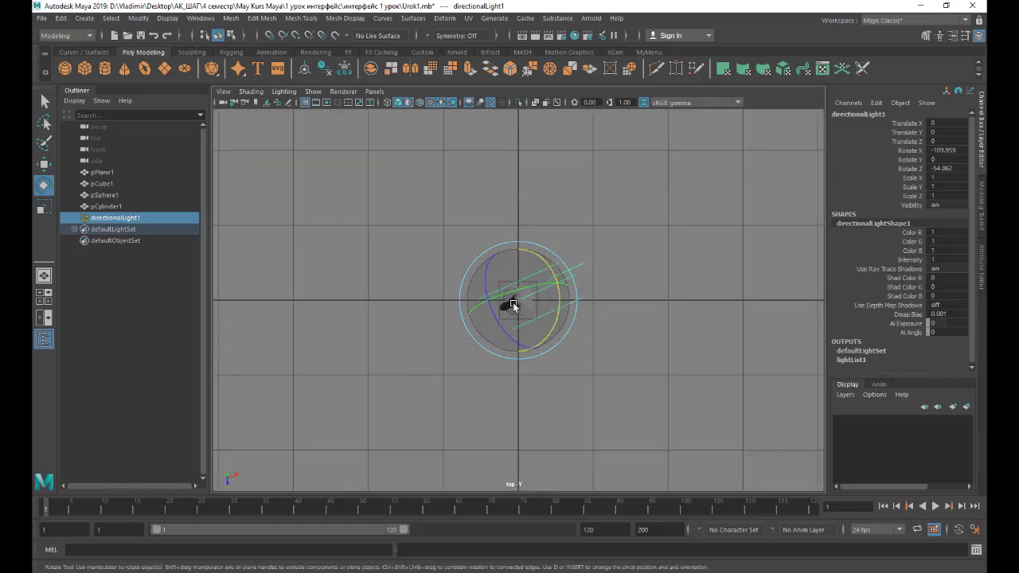
scroll(512, 302, up, 2)
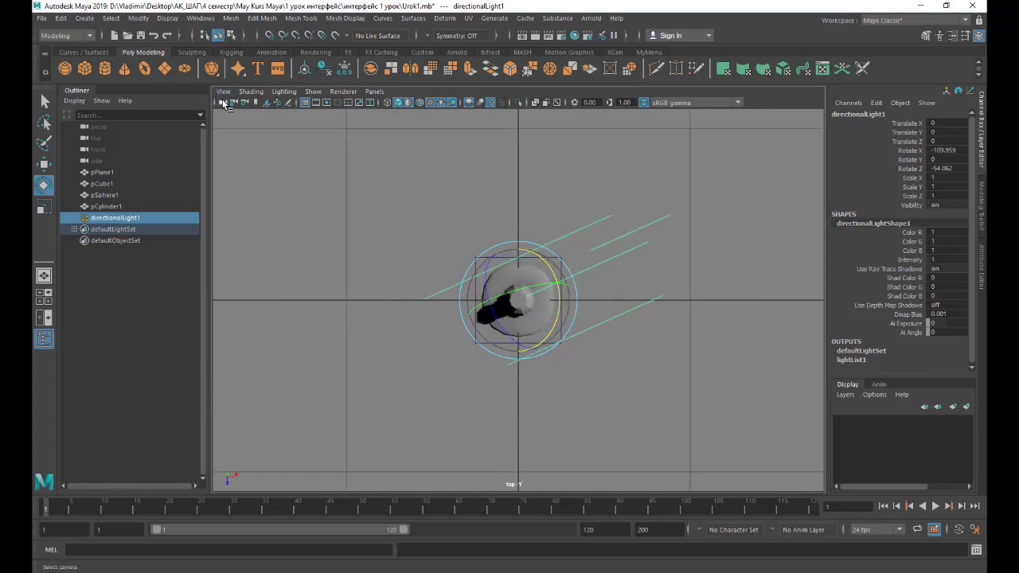
click(223, 103)
click(239, 118)
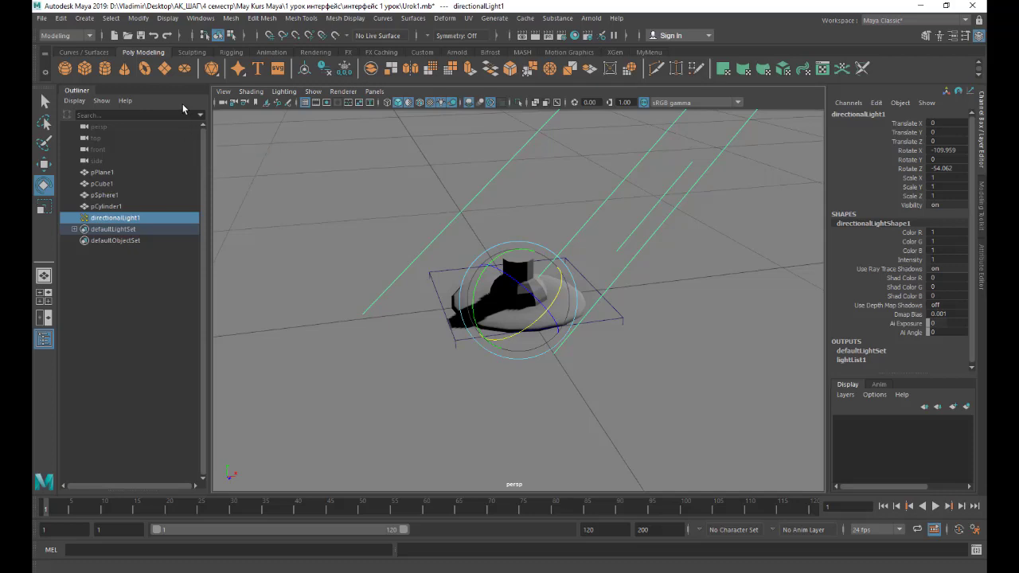
- Create camera1, move it up and back, and tilt it down toward the objects
click(88, 20)
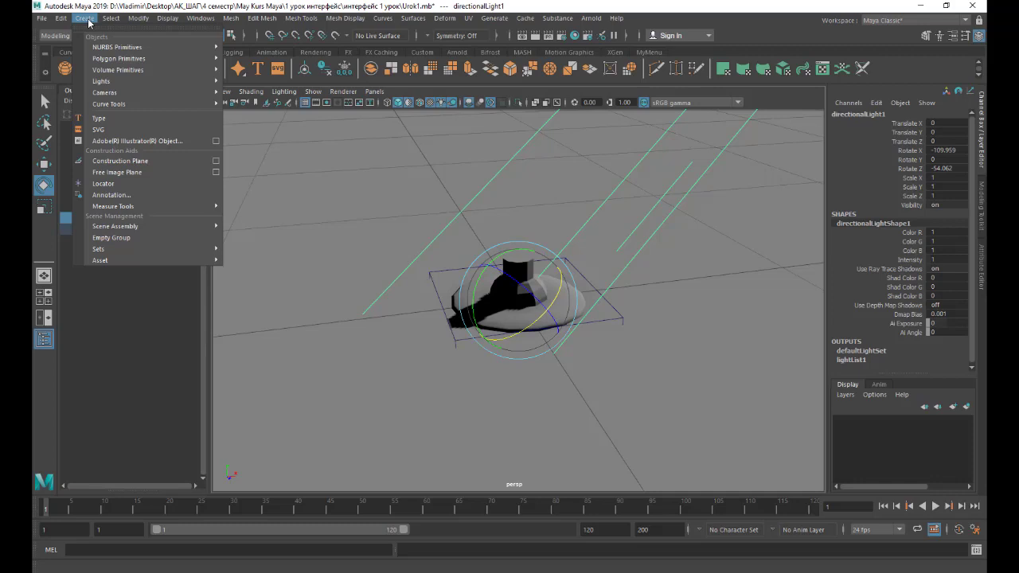
mouse_move(105, 92)
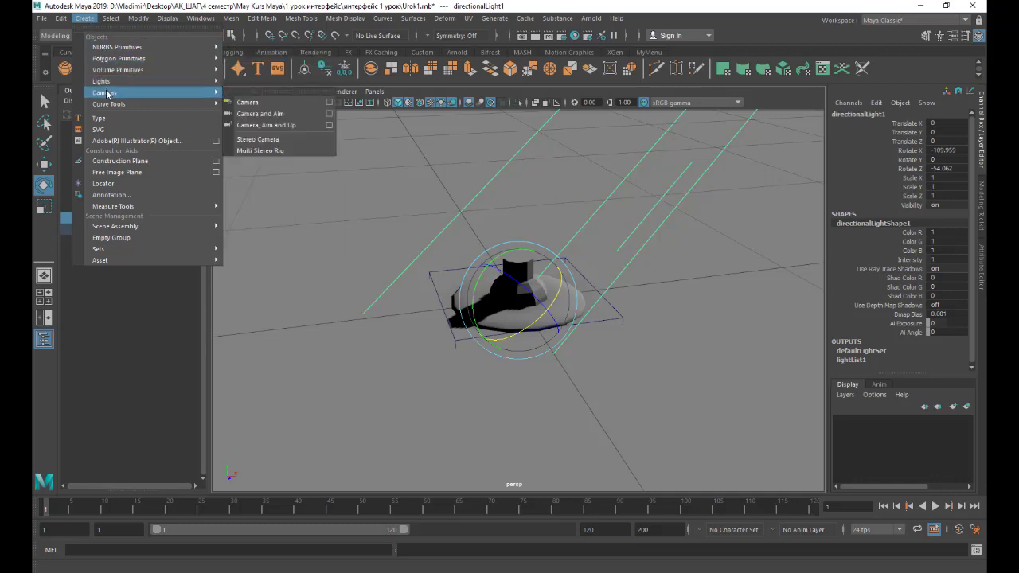
click(253, 103)
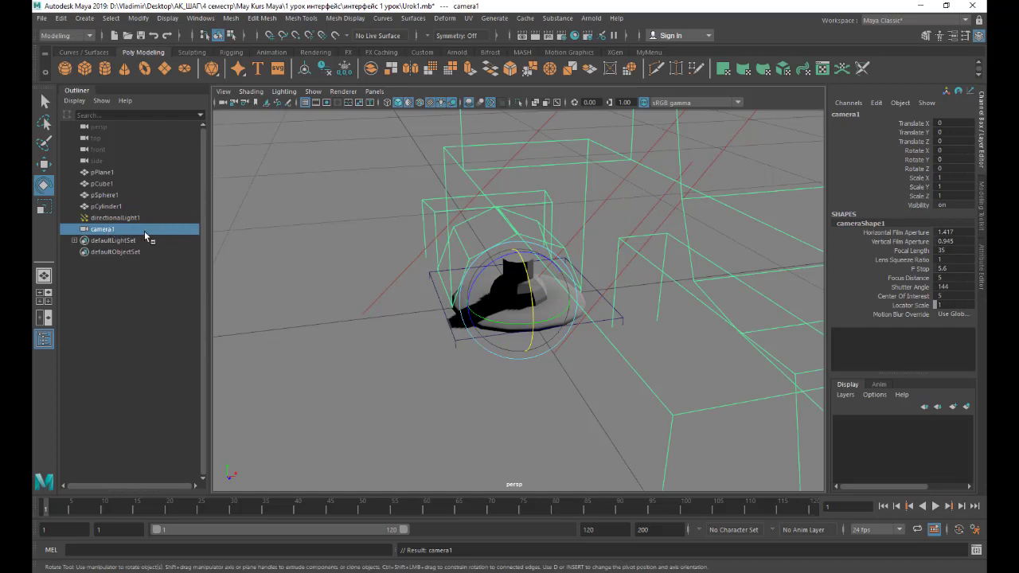
click(44, 164)
drag(526, 307, 492, 312)
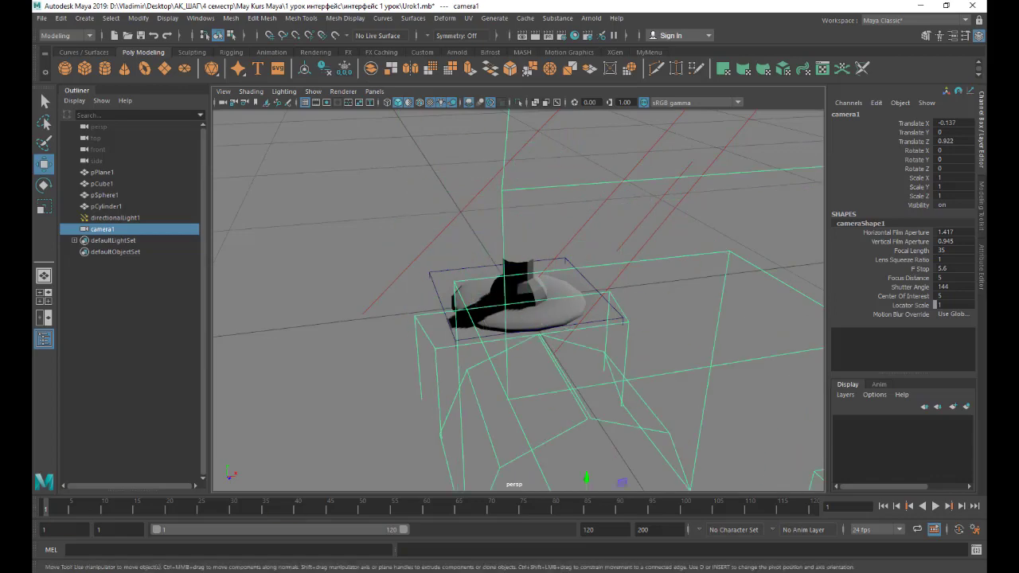
scroll(491, 313, down, 3)
mouse_move(557, 334)
mouse_down()
mouse_move(583, 382)
mouse_move(595, 309)
mouse_up()
click(43, 184)
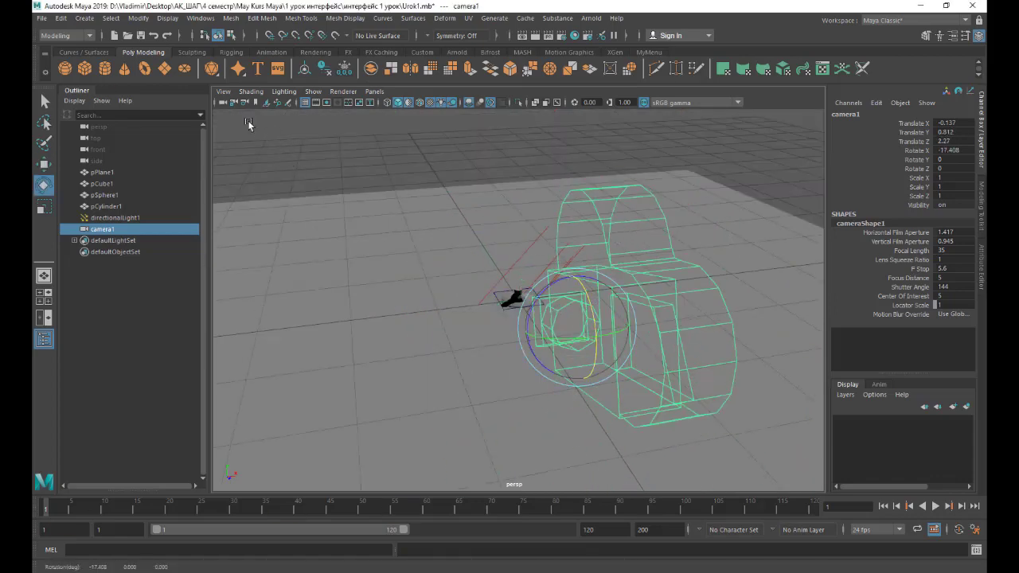
- Look through camera1 in the viewport and adjust the zoom
right_click(224, 104)
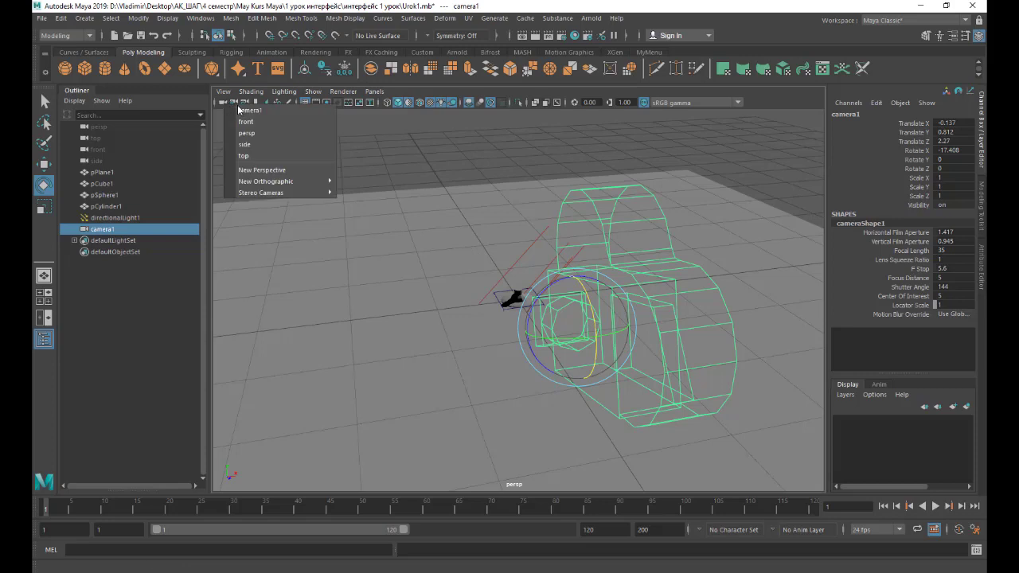
click(249, 112)
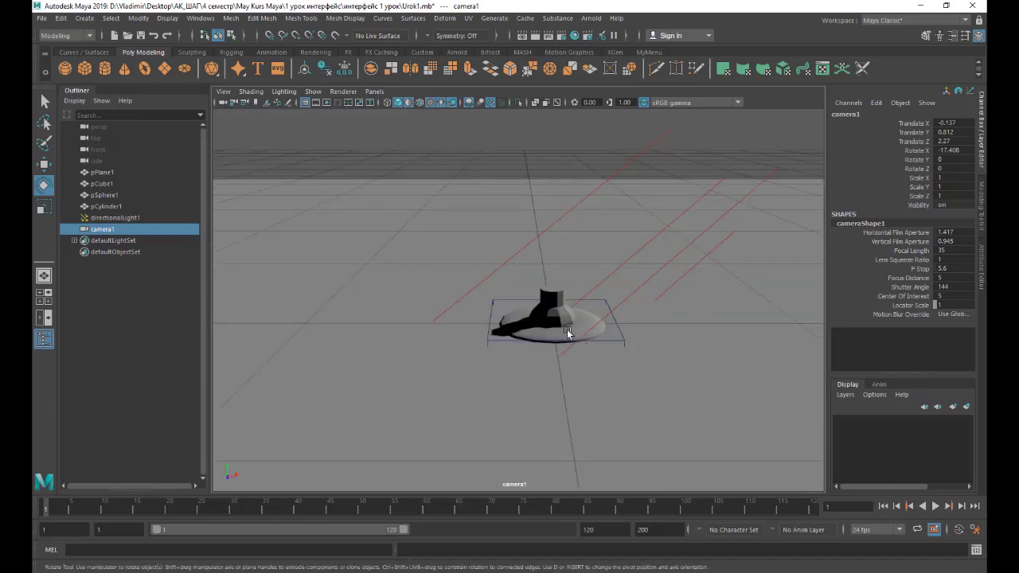
scroll(563, 325, up, 5)
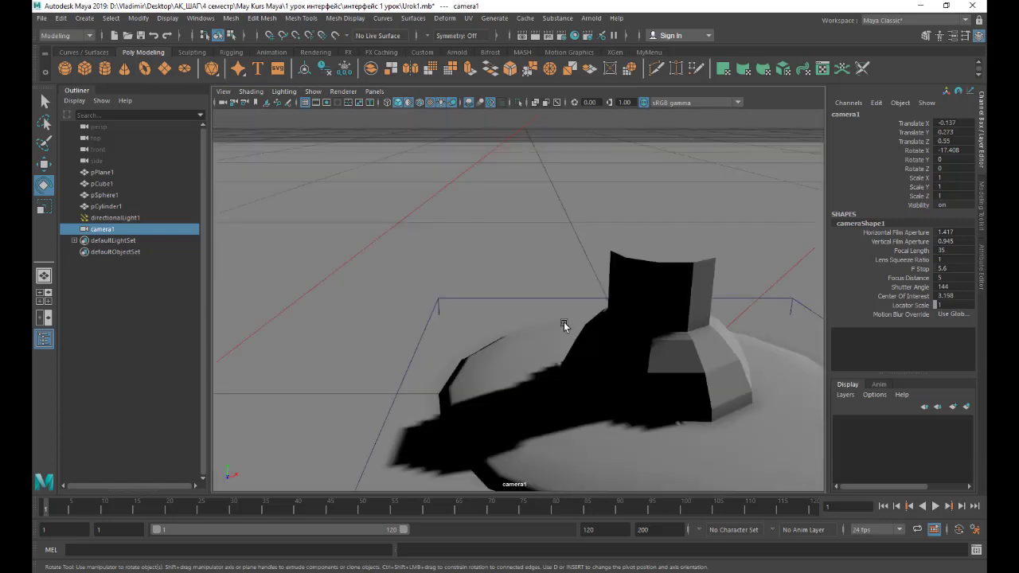
scroll(563, 321, down, 3)
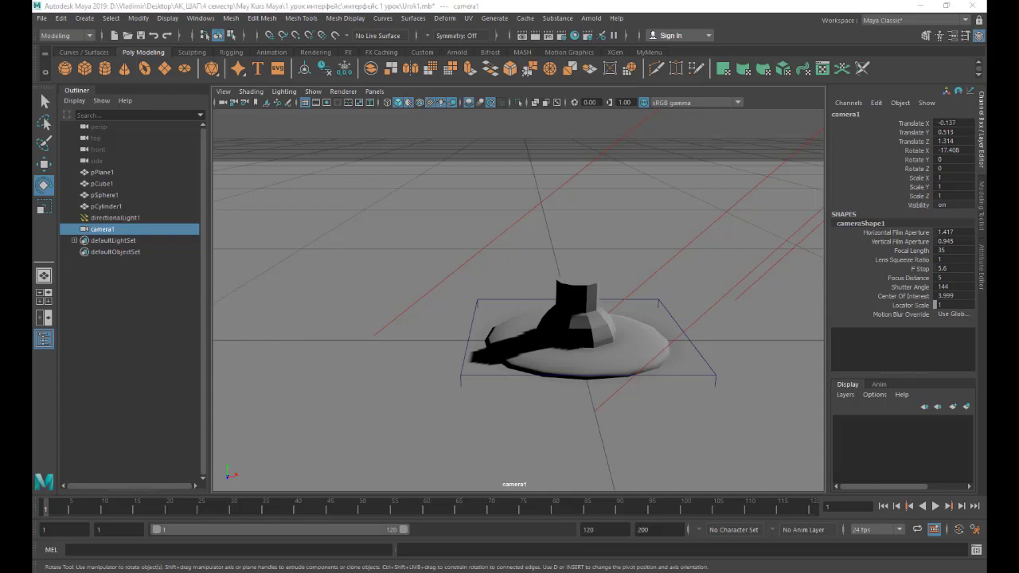
alt+drag(477, 346, 499, 338)
key(space)
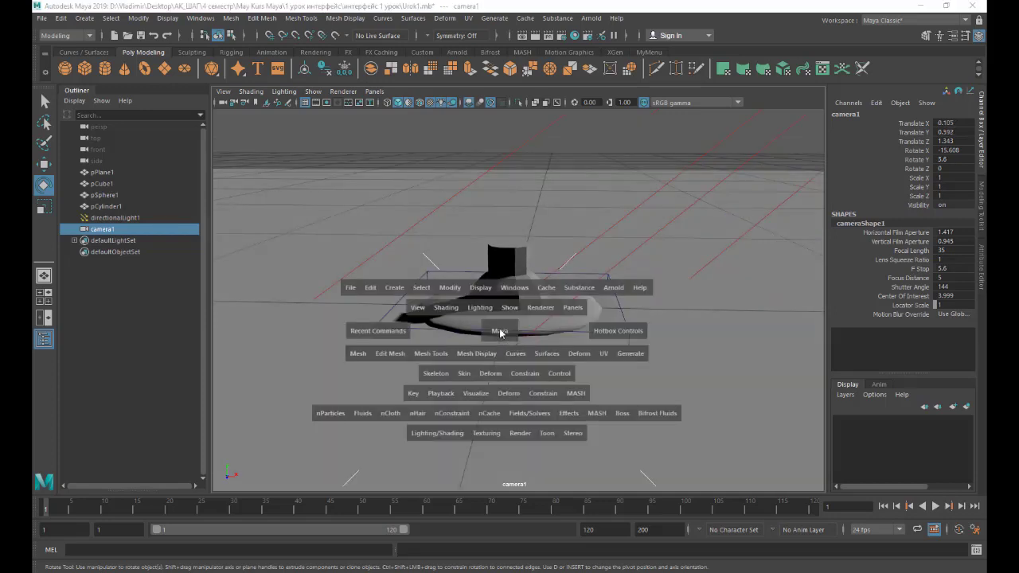
click(500, 333)
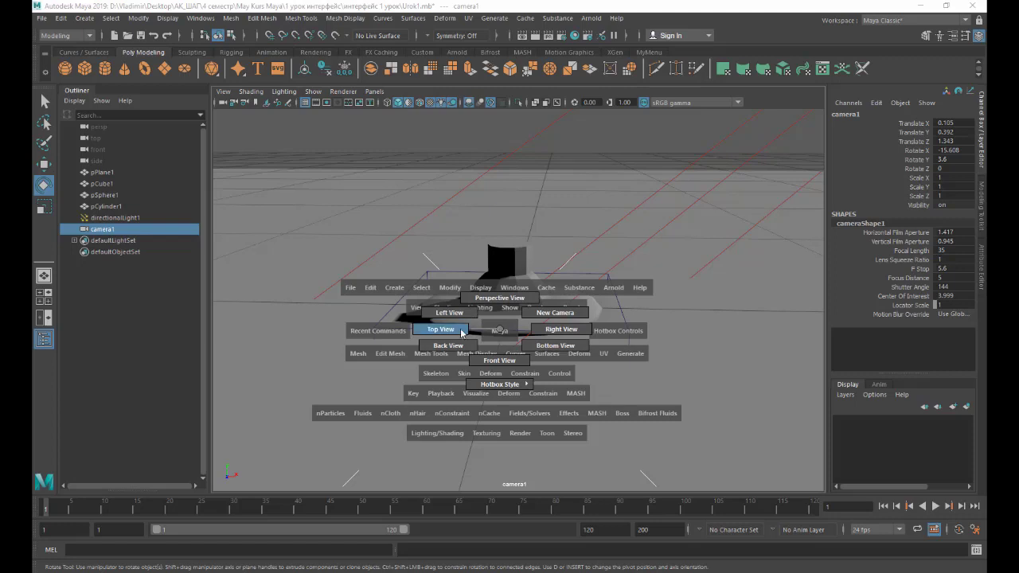
drag(499, 332, 455, 327)
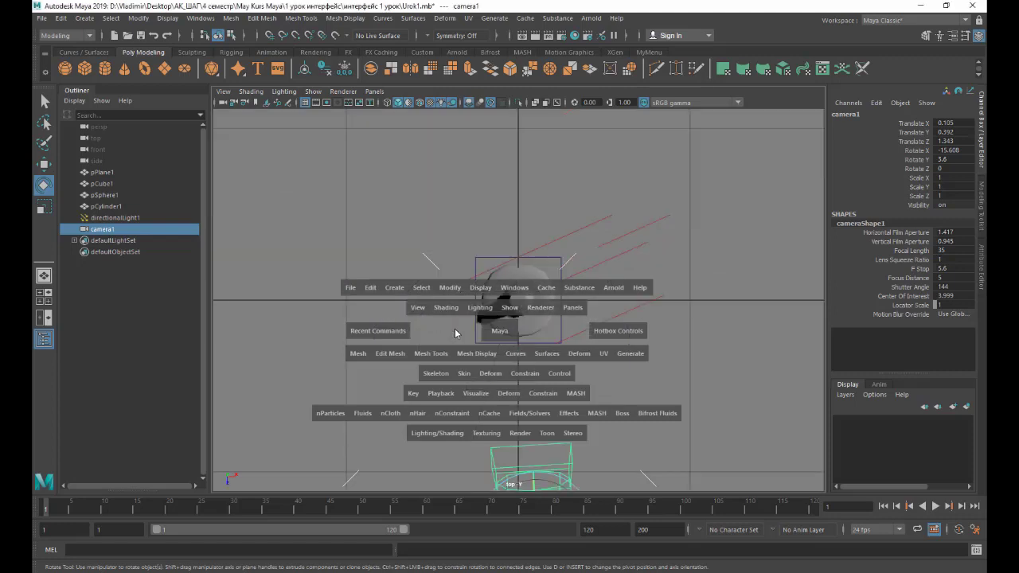
click(499, 332)
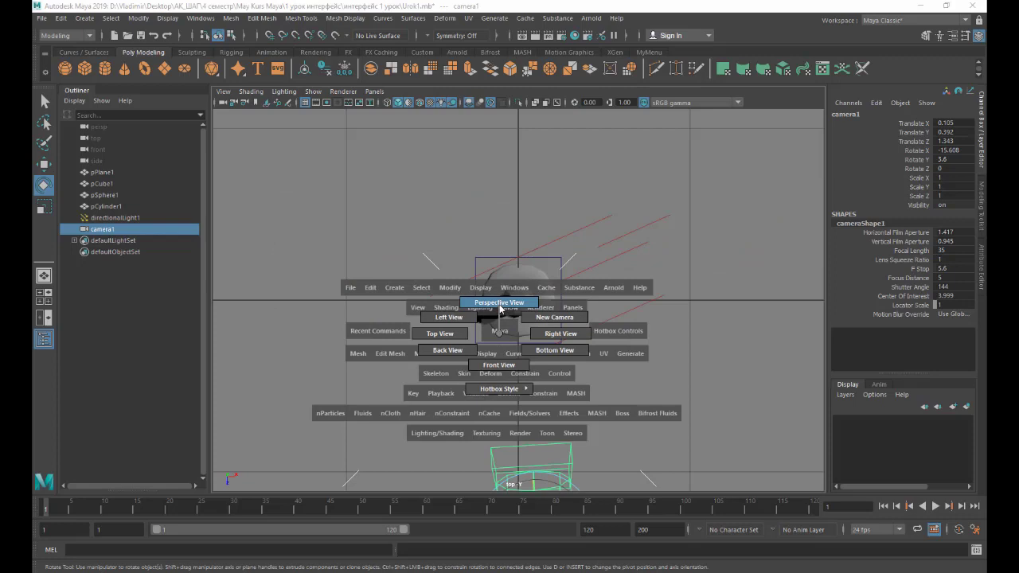
click(500, 307)
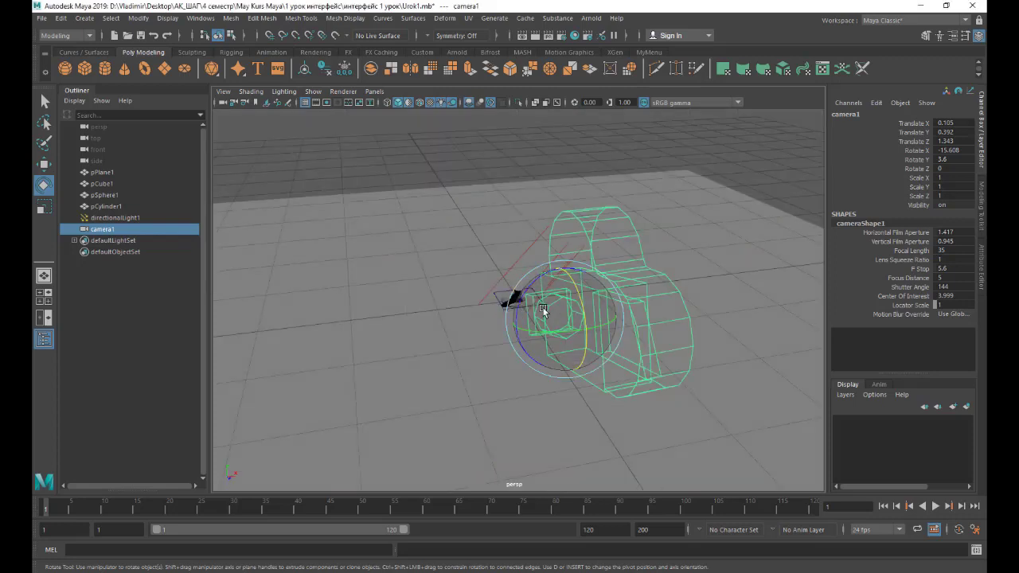
scroll(525, 310, up, 5)
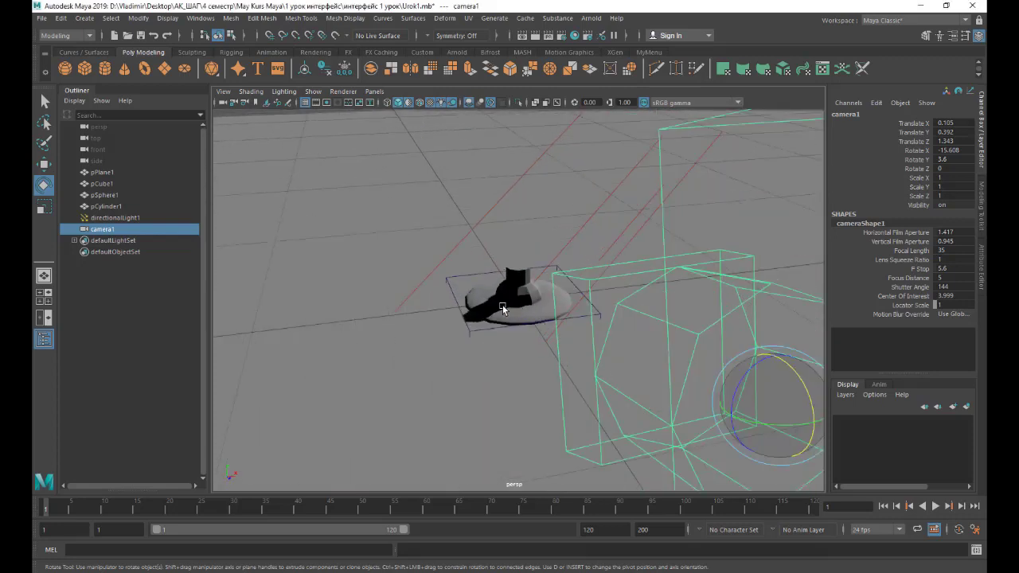
key(space)
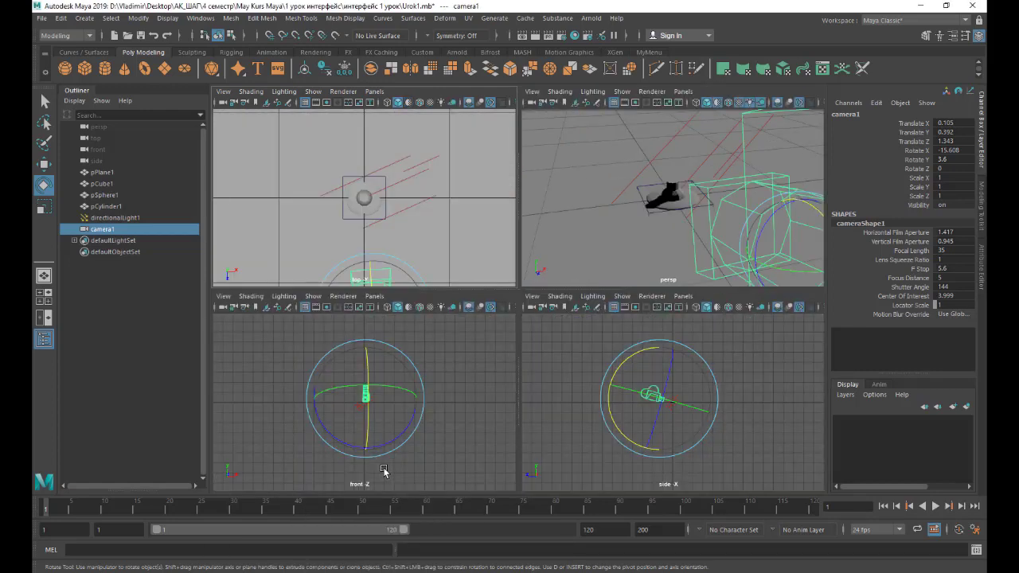
click(44, 276)
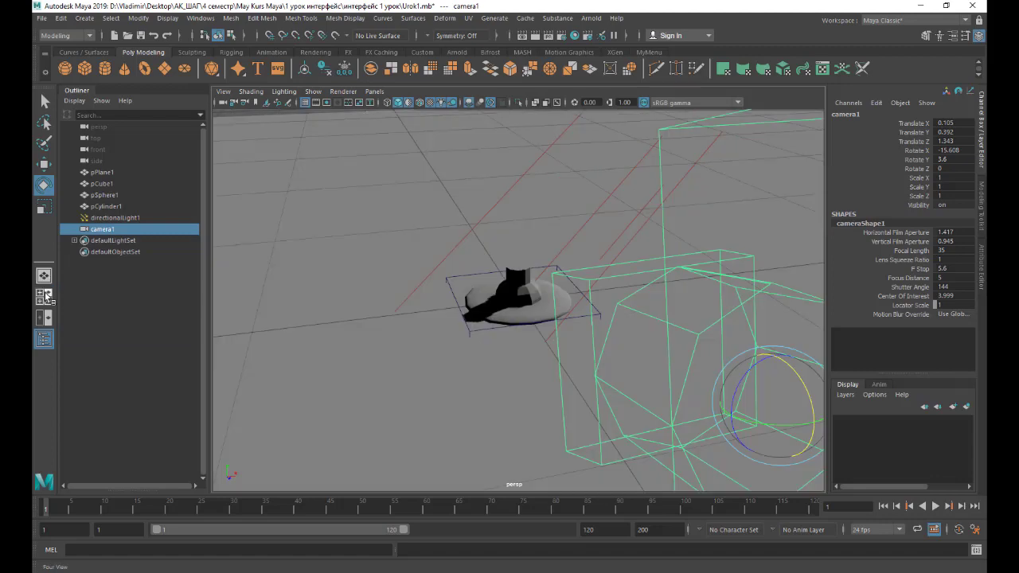
click(43, 296)
click(44, 317)
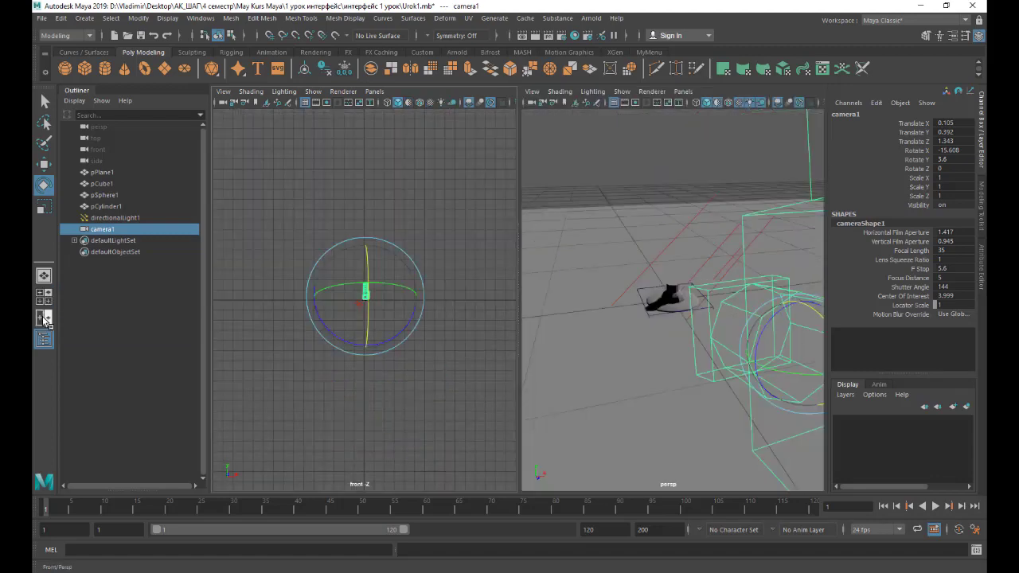
click(44, 296)
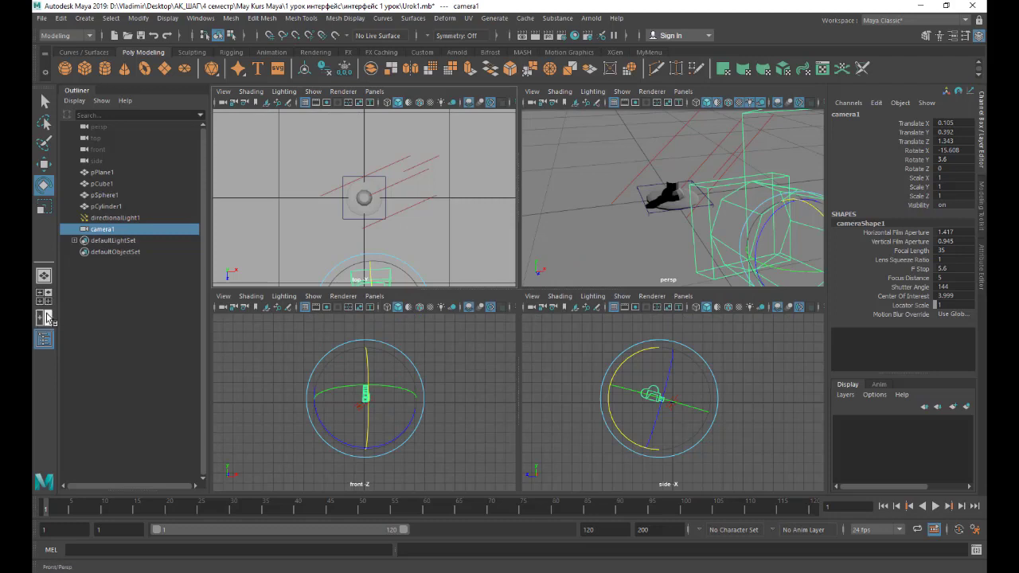
click(46, 317)
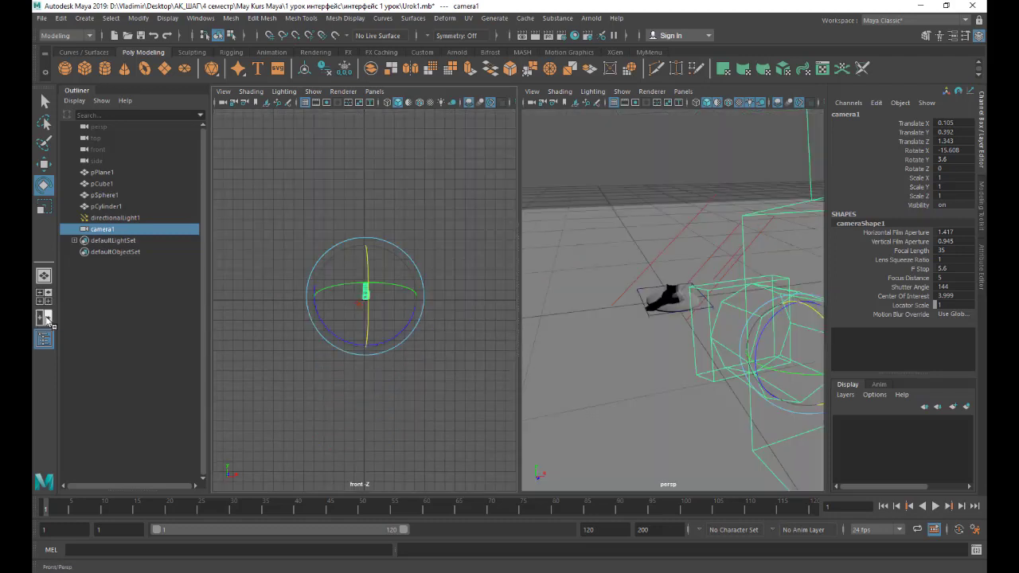
click(43, 276)
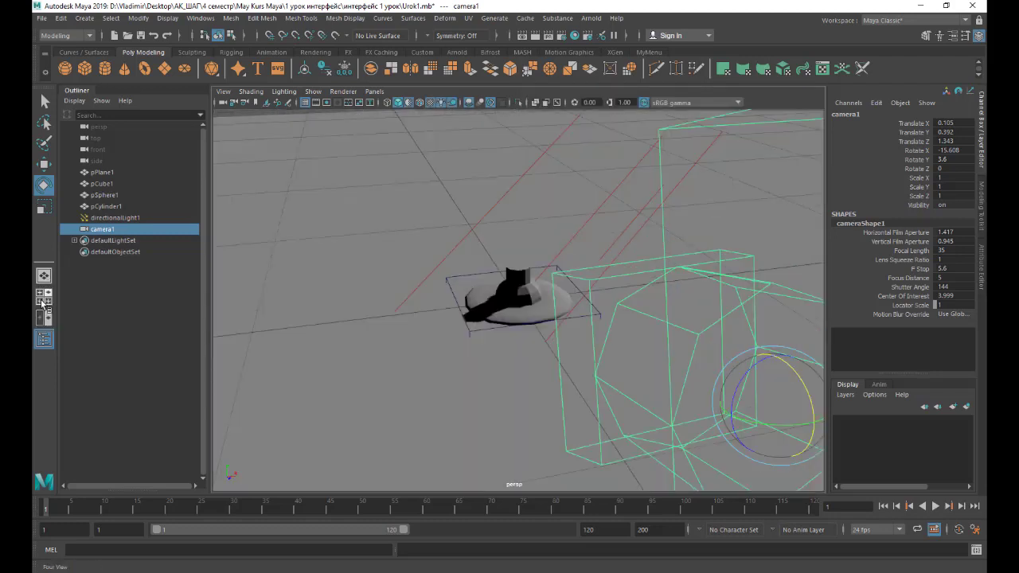
click(43, 341)
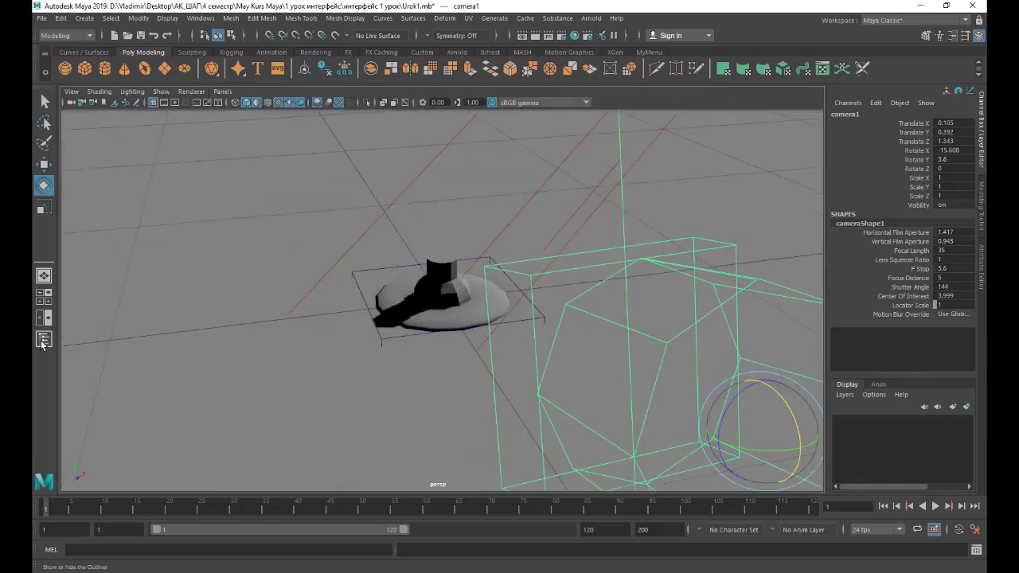
click(44, 341)
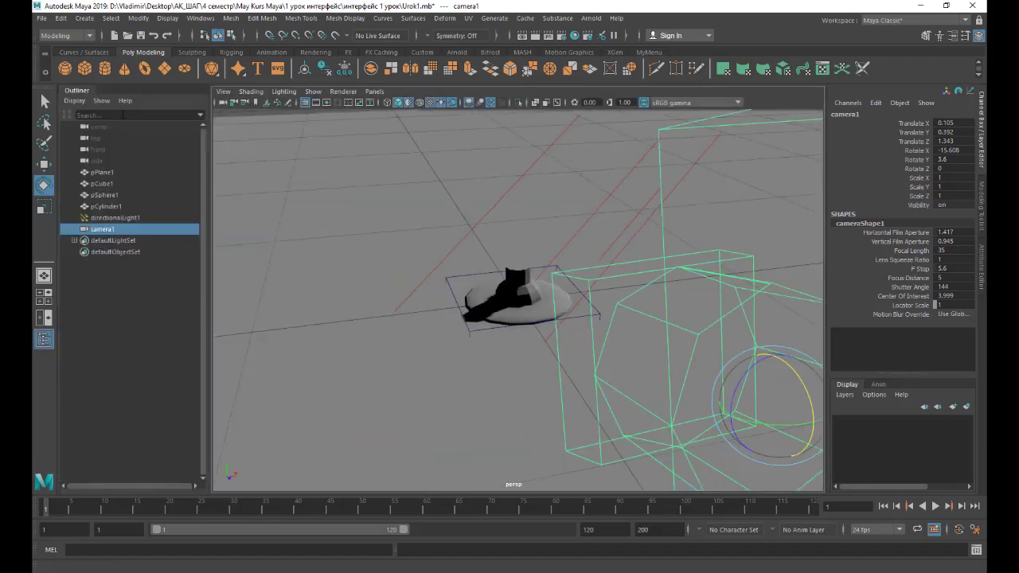
click(44, 341)
click(44, 341)
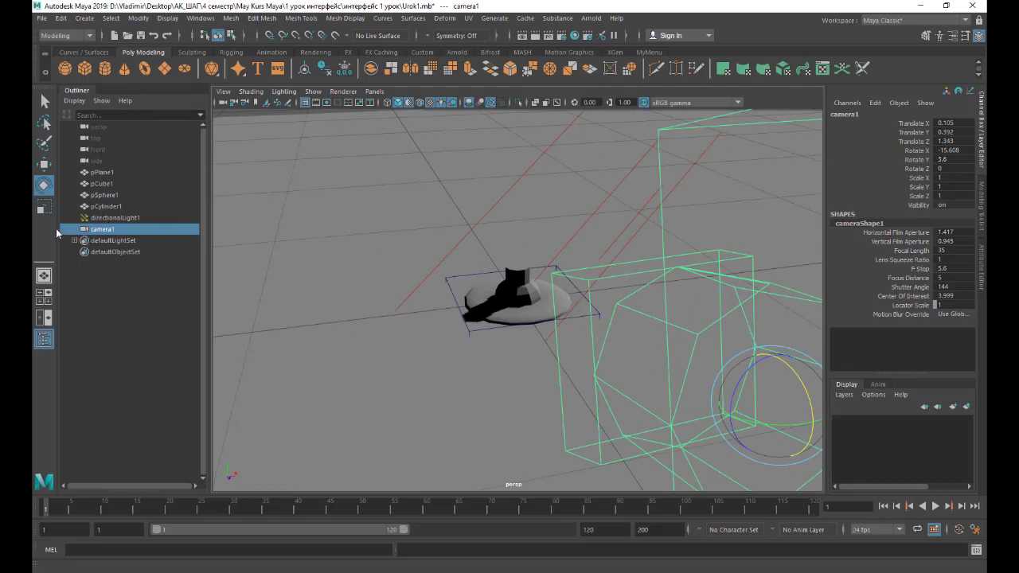
- Cycle Move, Rotate and Scale, then test-move pCylinder1 along X and undo it
click(44, 166)
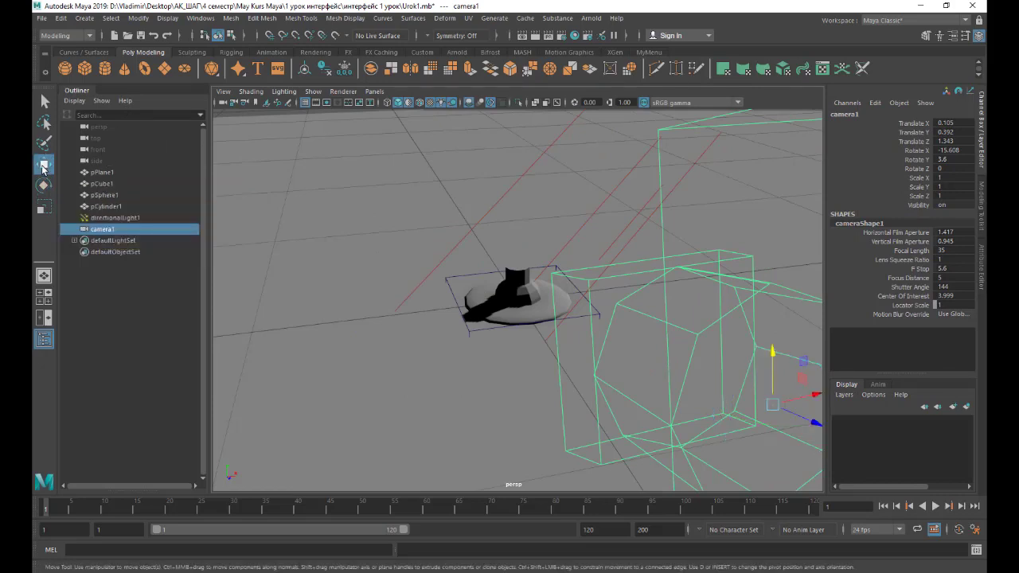
click(44, 184)
click(44, 208)
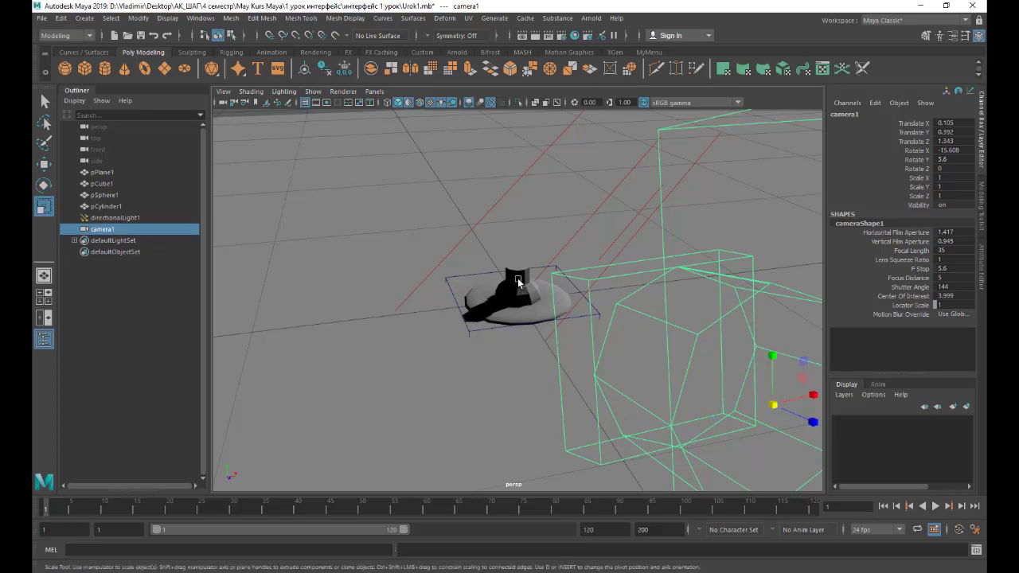
click(517, 278)
click(45, 165)
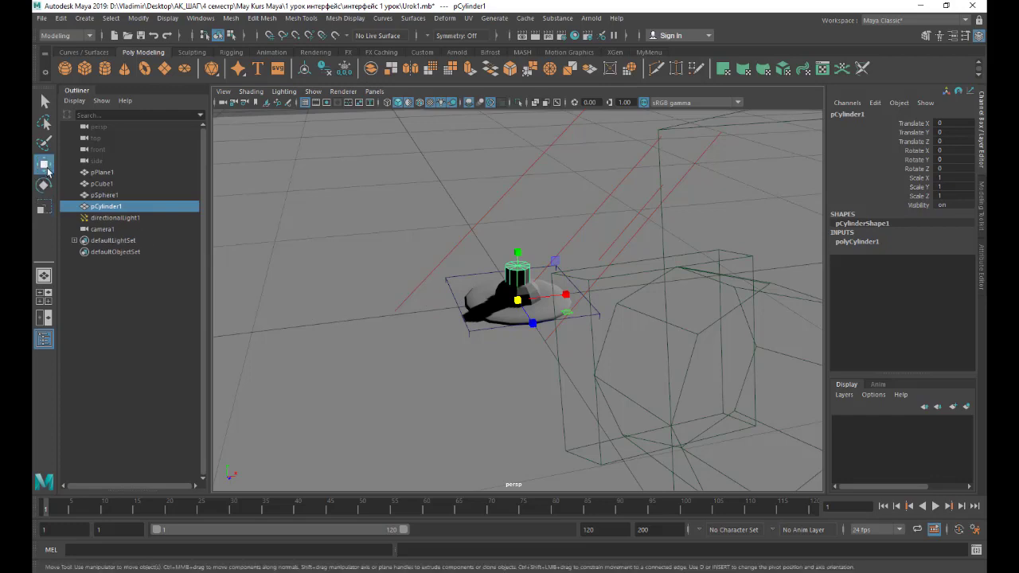
mouse_move(557, 296)
mouse_down()
mouse_move(538, 297)
mouse_move(550, 297)
mouse_up()
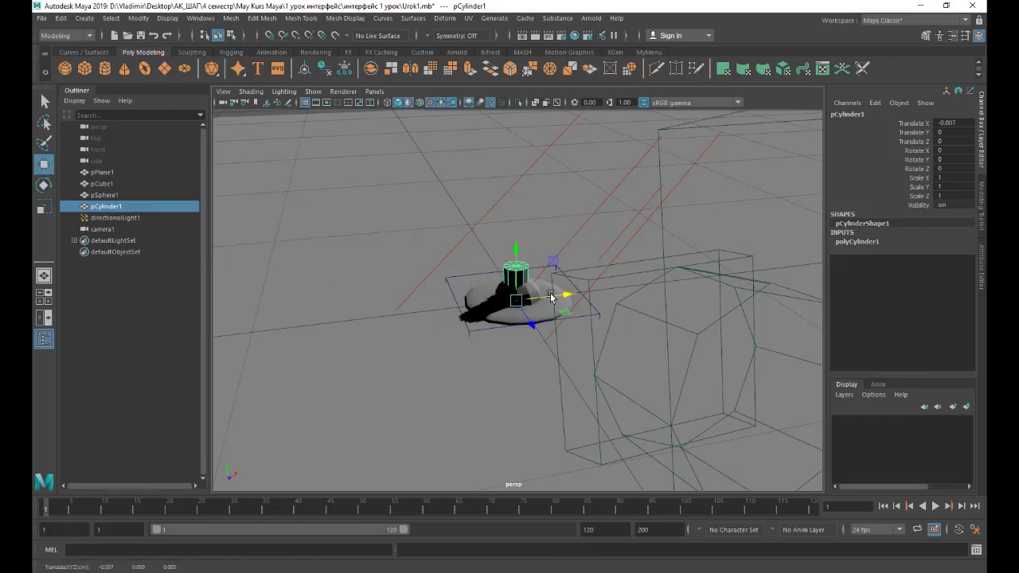
key(ctrl+z)
click(43, 186)
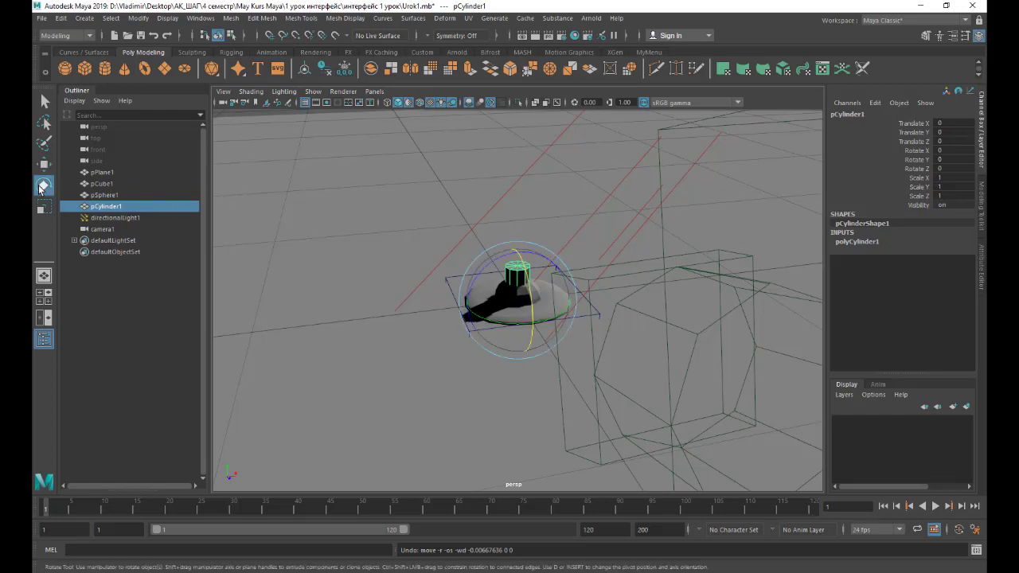
click(44, 205)
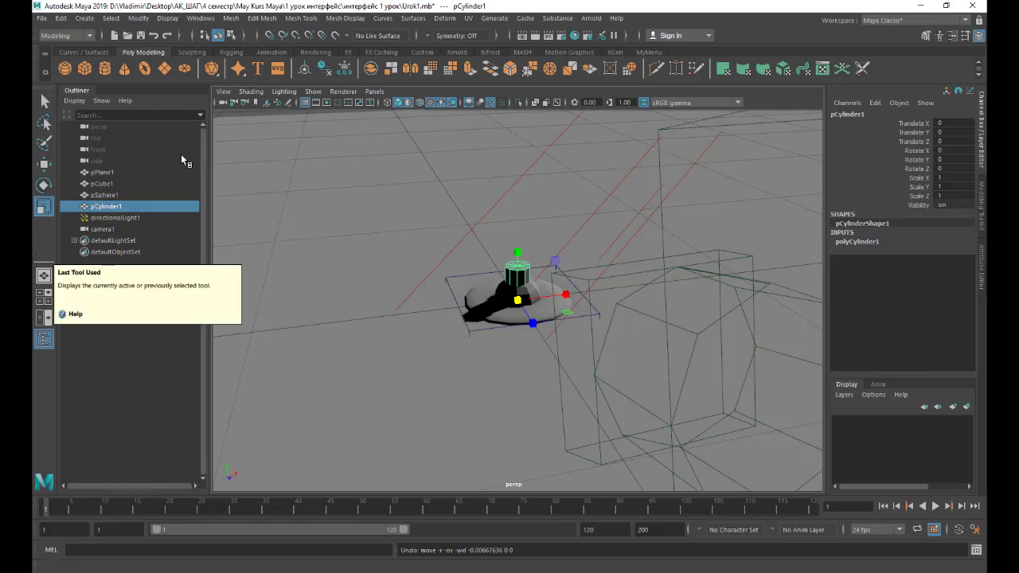
- In the front view, raise pCylinder1 above the sphere to Translate Y 0.212
click(224, 102)
click(241, 122)
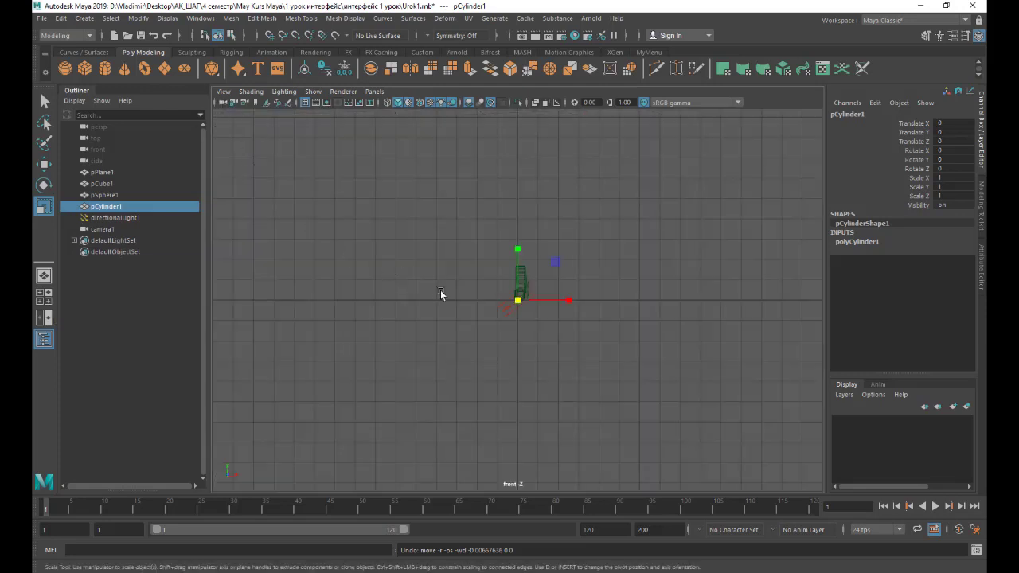
key(f)
key(w)
drag(518, 243, 531, 103)
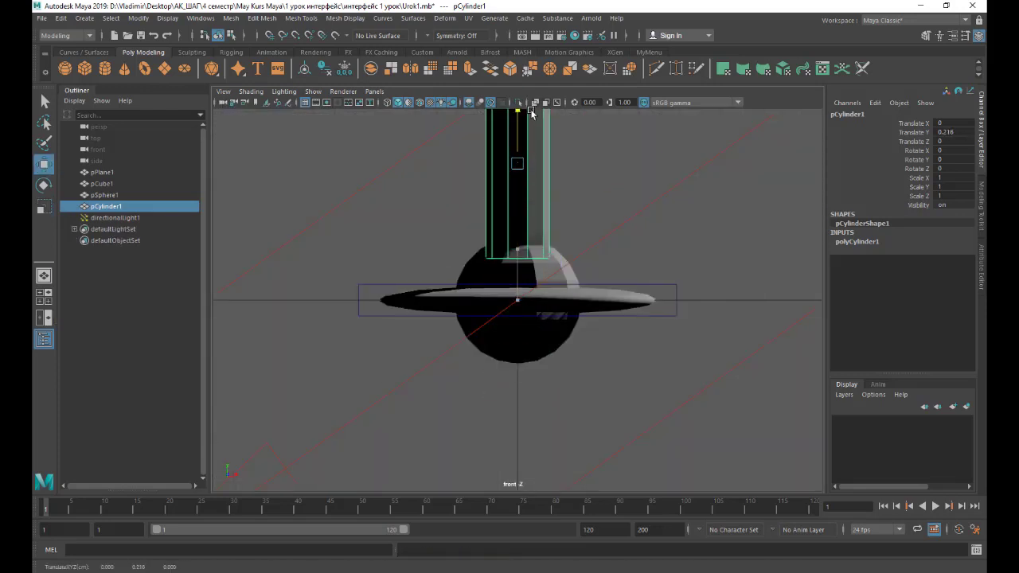
scroll(525, 183, down, 5)
scroll(513, 254, up, 3)
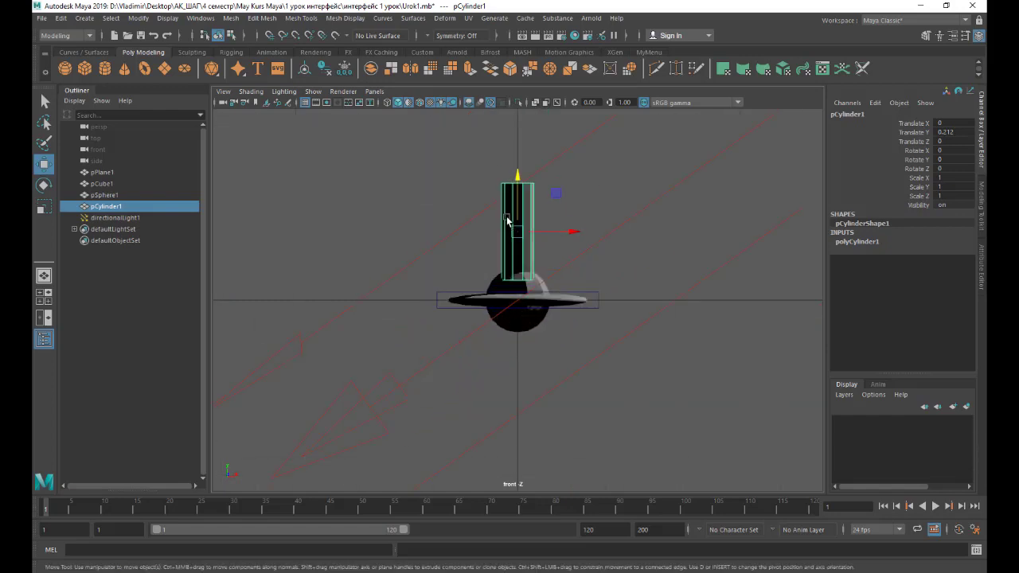
scroll(513, 254, up, 2)
- Try tilting the cylinder around Z, undo it to keep it upright, and return to Move
click(44, 186)
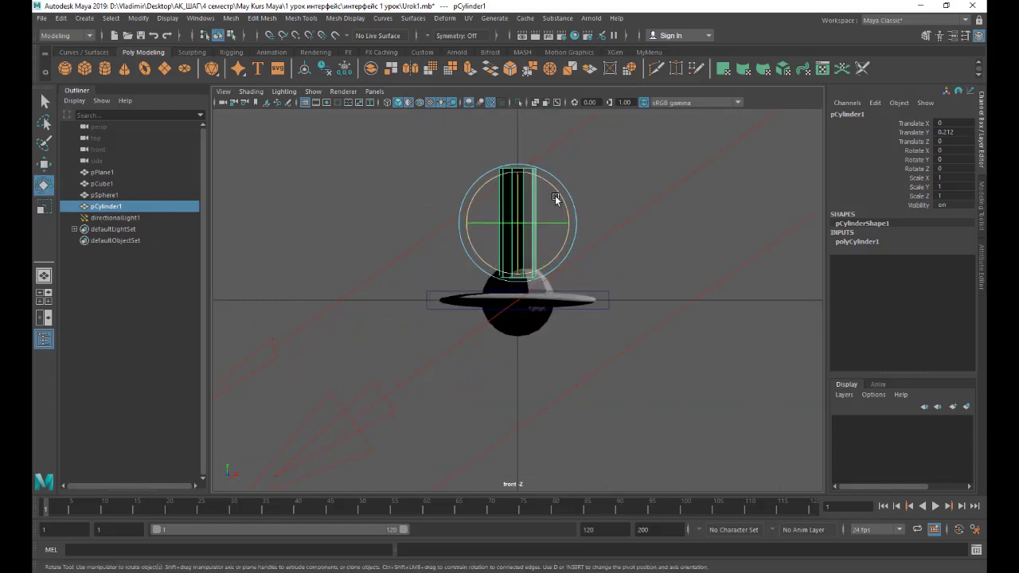
mouse_move(555, 199)
mouse_down()
mouse_move(562, 215)
mouse_move(555, 192)
mouse_up()
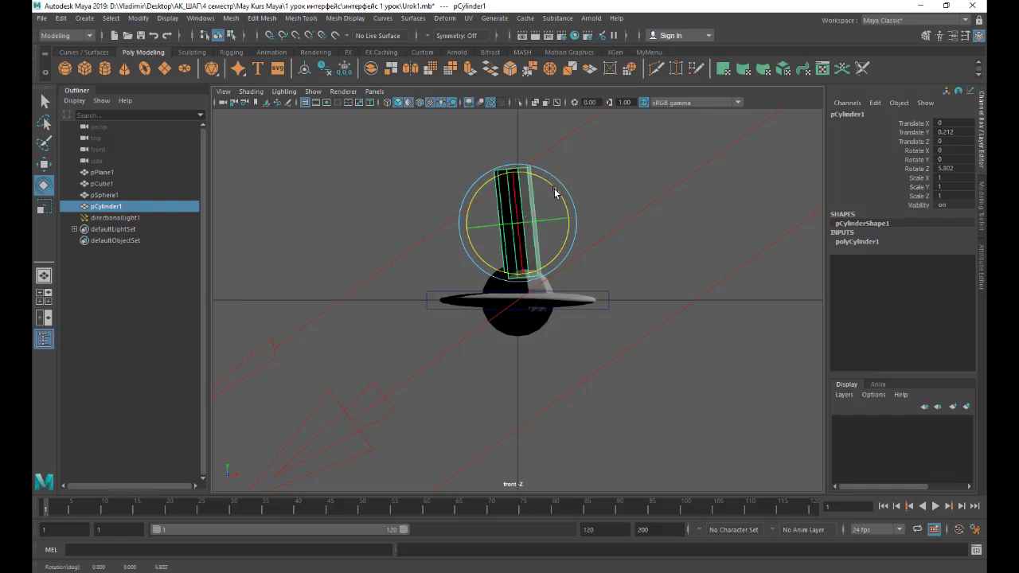
key(ctrl+z)
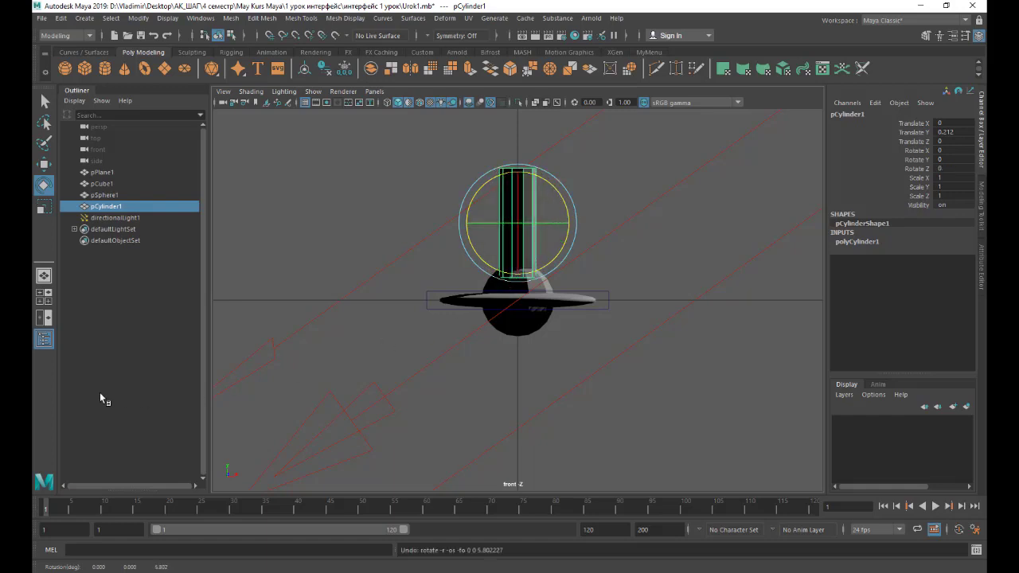
click(44, 164)
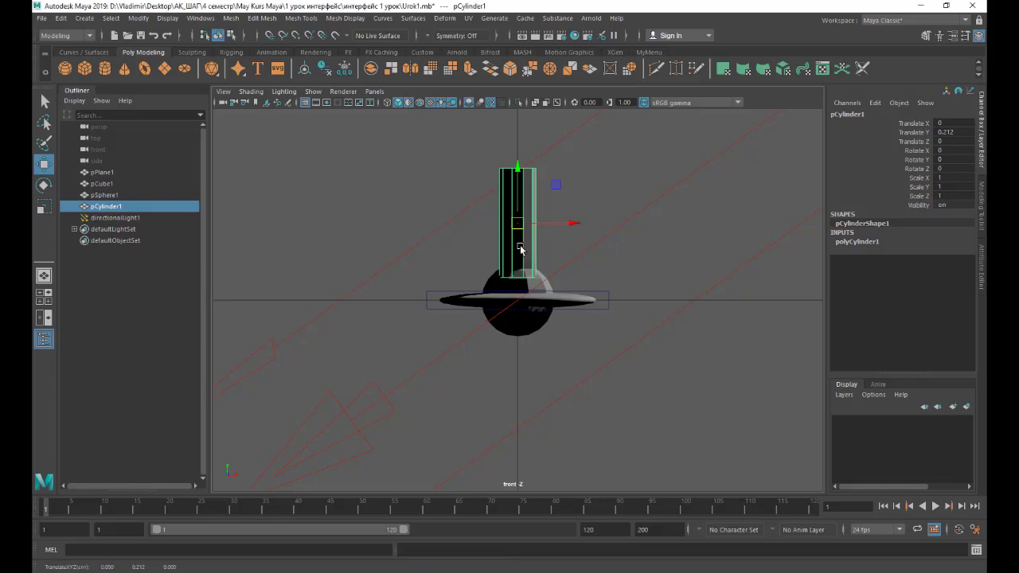
- With grid snapping on, move the cylinder's pivot down to its base on the ground grid line
key(d)
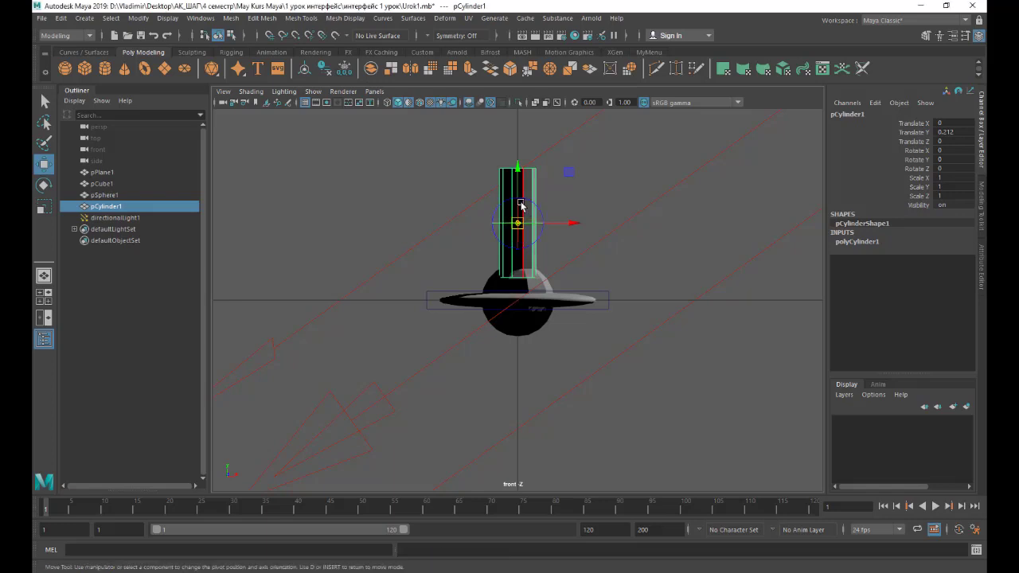
drag(517, 185, 518, 232)
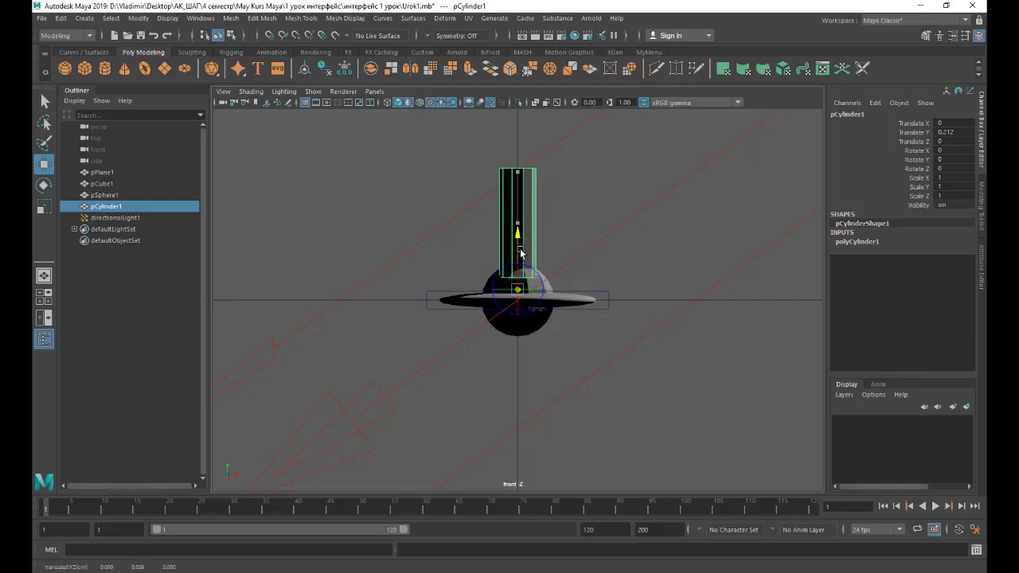
drag(518, 231, 520, 230)
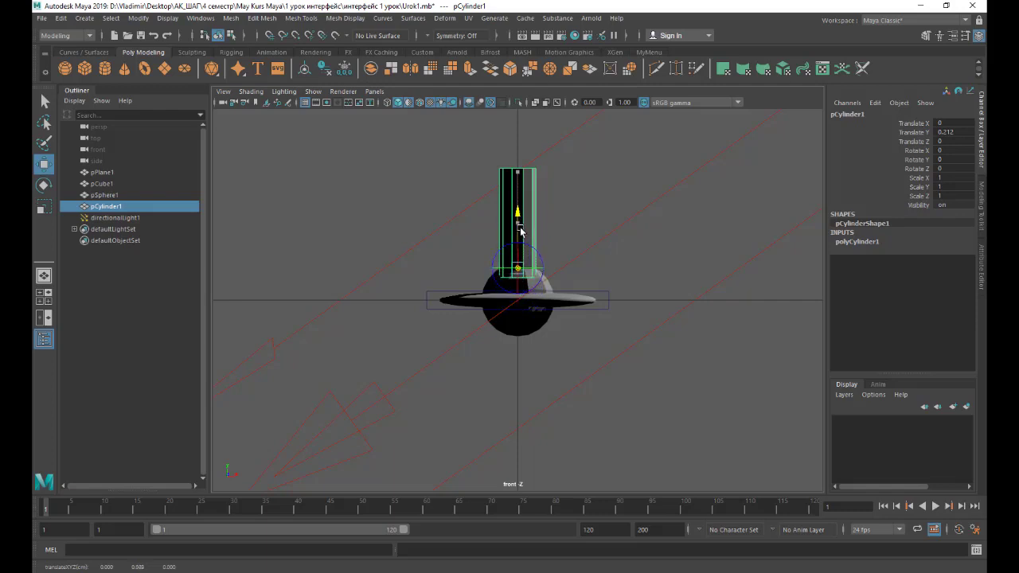
click(270, 35)
key(d)
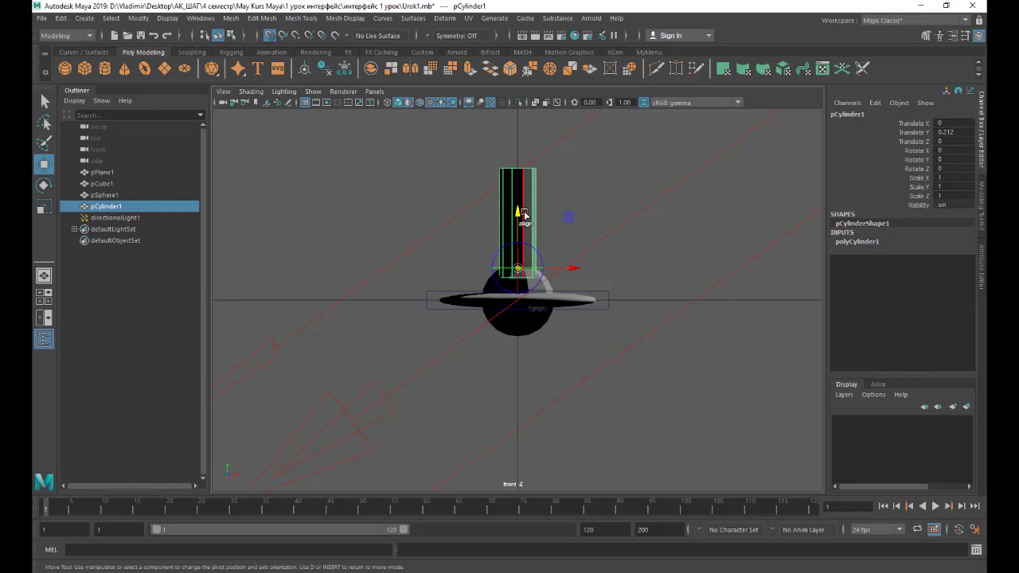
drag(518, 214, 519, 227)
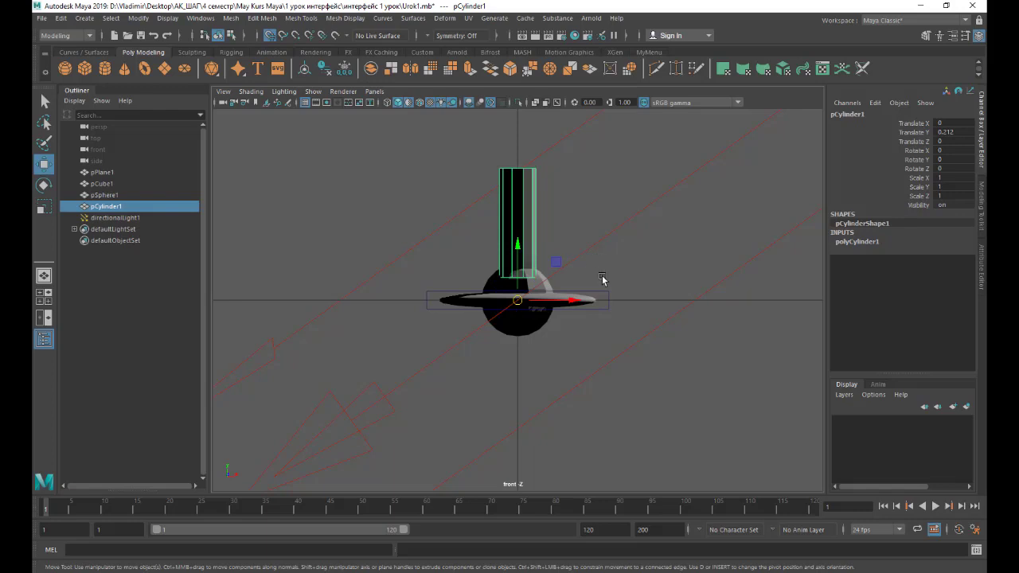
- Test-rotate the cylinder around its new pivot, then undo the rotation
click(45, 184)
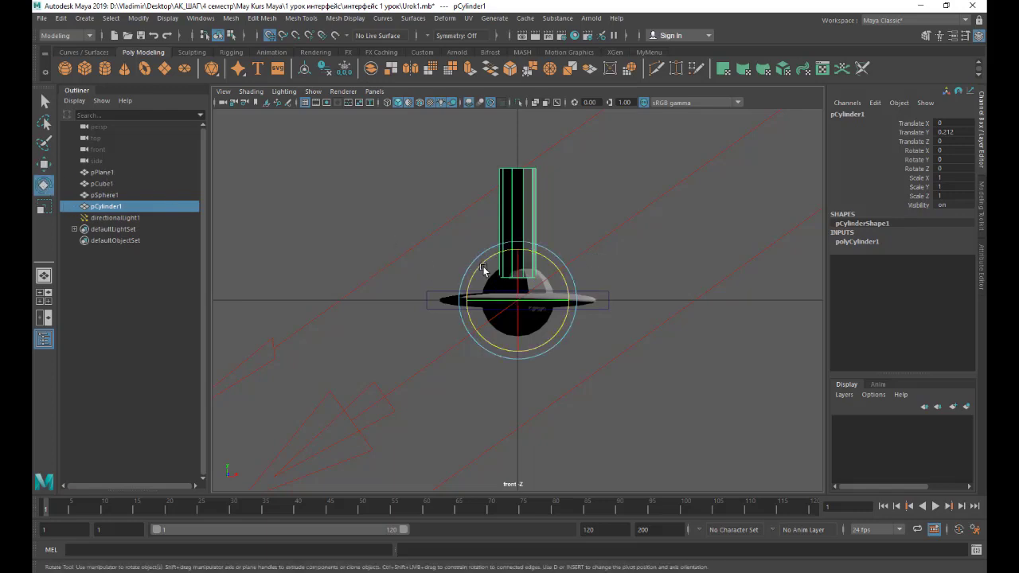
mouse_move(483, 269)
mouse_down()
mouse_move(471, 286)
mouse_move(500, 269)
mouse_up()
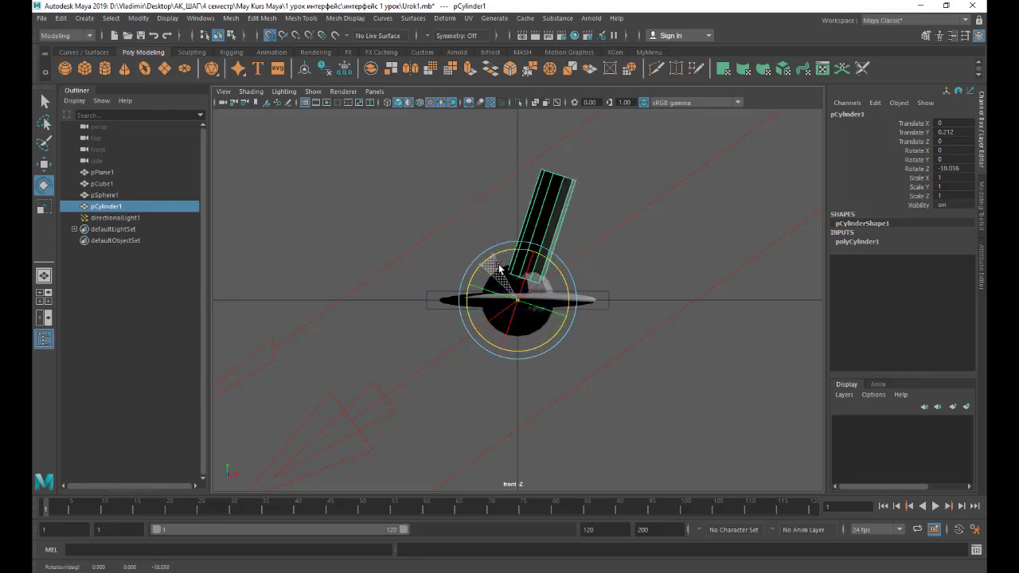
key(ctrl+z)
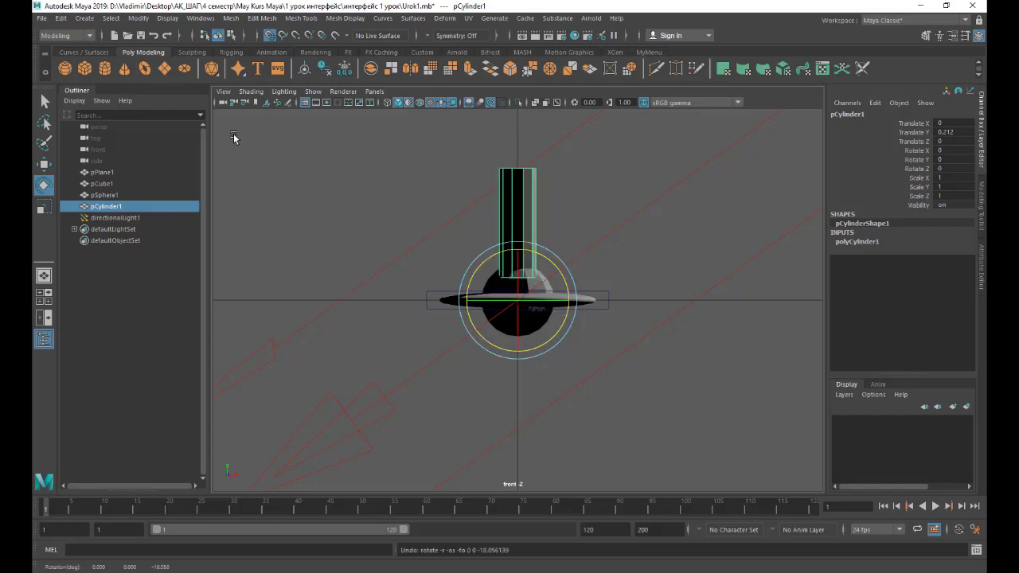
- In the perspective view, tilt pCylinder1 to Rotate X -19.471 and Rotate Z 9.425
click(223, 104)
right_click(223, 104)
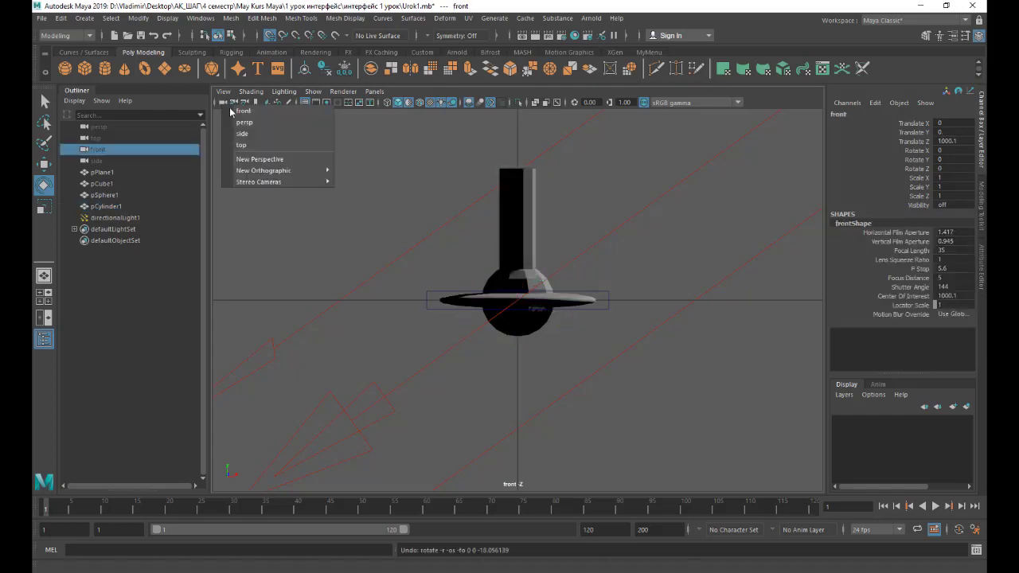
click(243, 113)
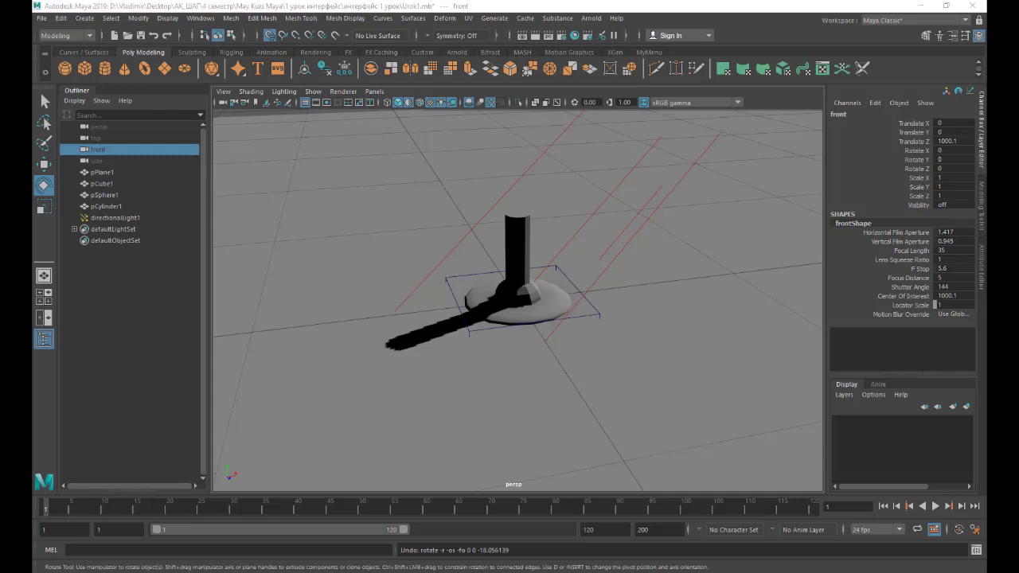
click(517, 242)
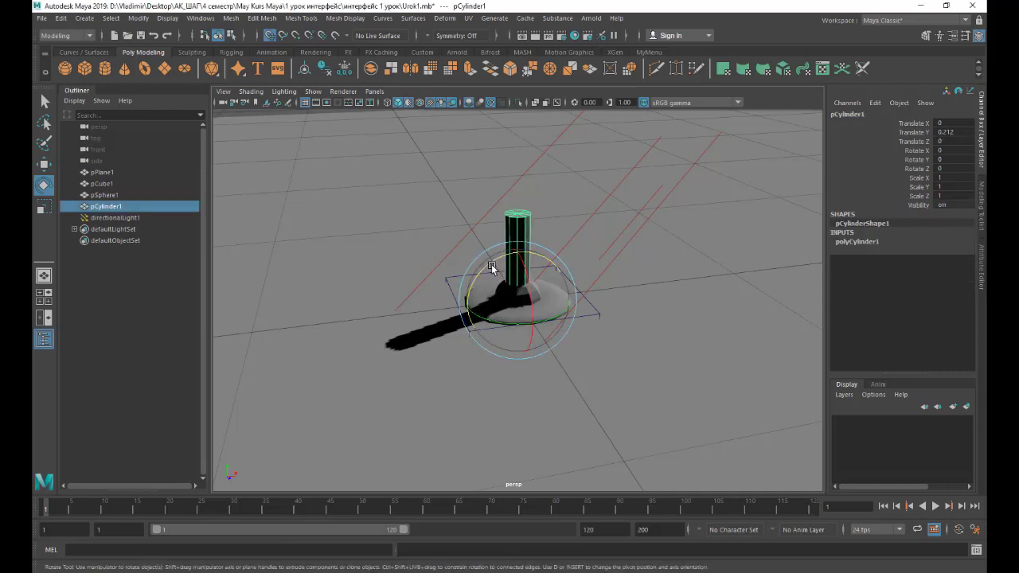
mouse_move(491, 264)
mouse_down()
mouse_move(479, 292)
mouse_move(494, 281)
mouse_up()
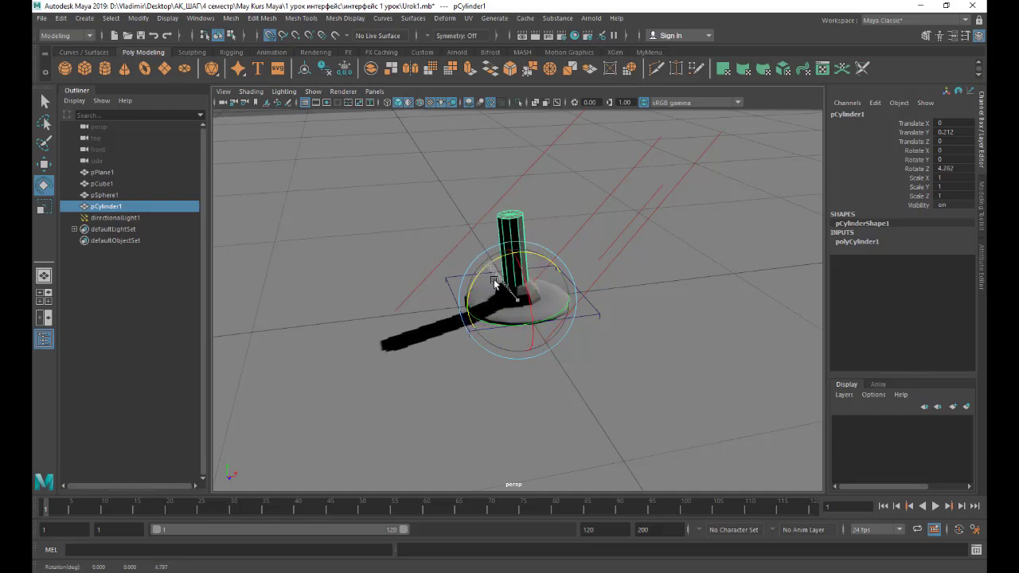
drag(494, 281, 525, 276)
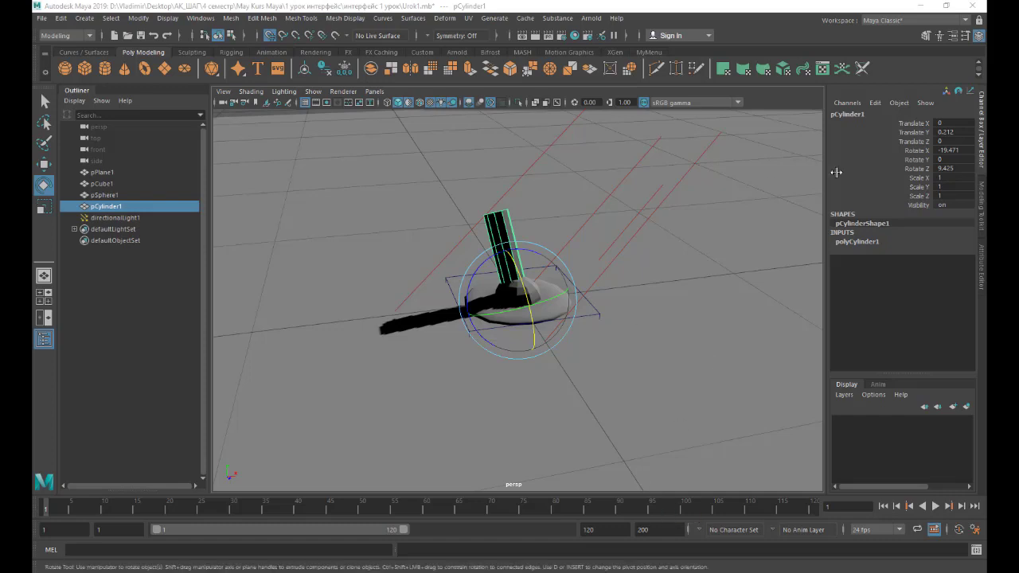
- Set the cylinder's Rotate X and Rotate Z to 0 in the Channel Box
double_click(955, 151)
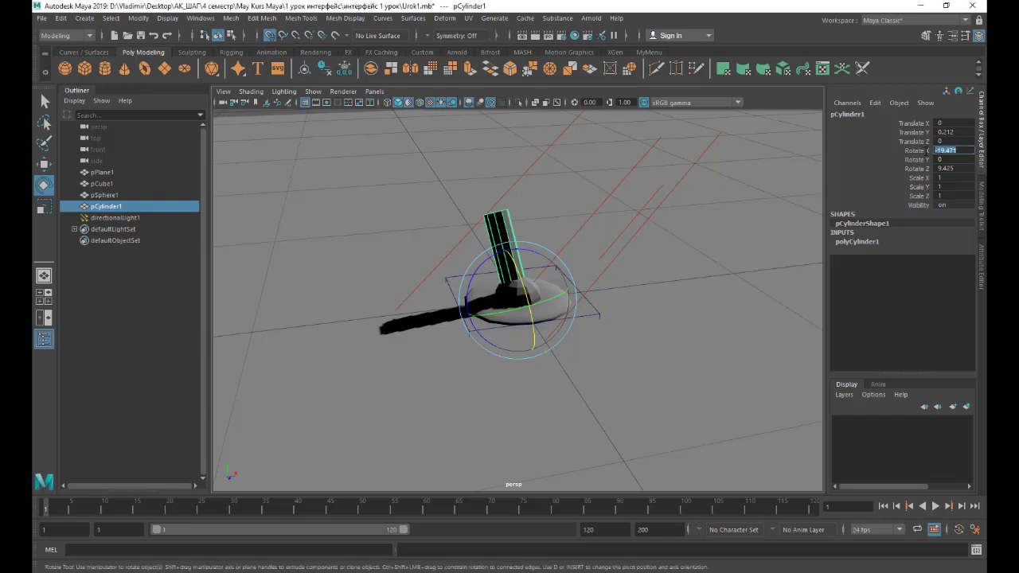
text(20)
key(Return)
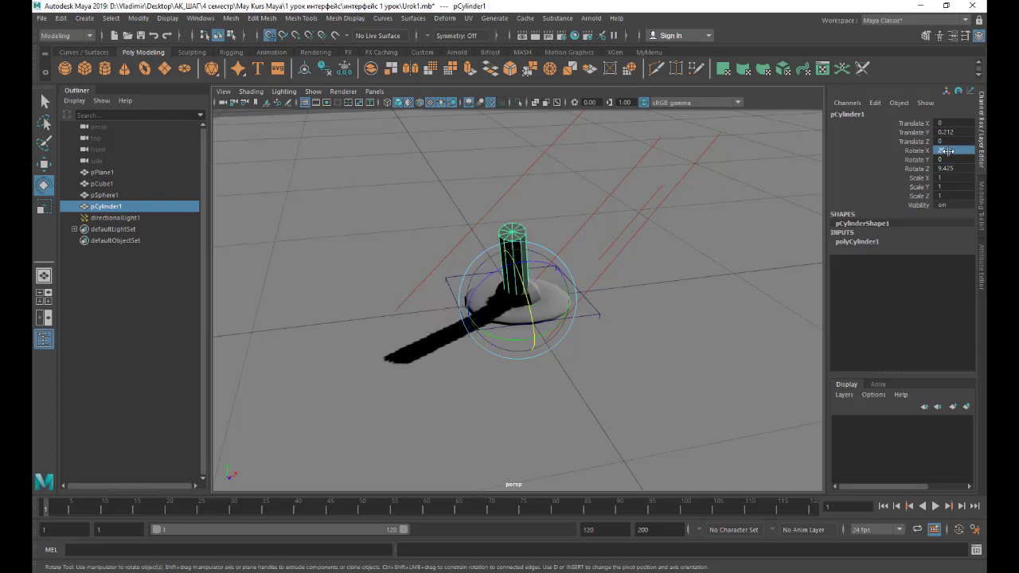
double_click(939, 151)
text(0)
double_click(944, 168)
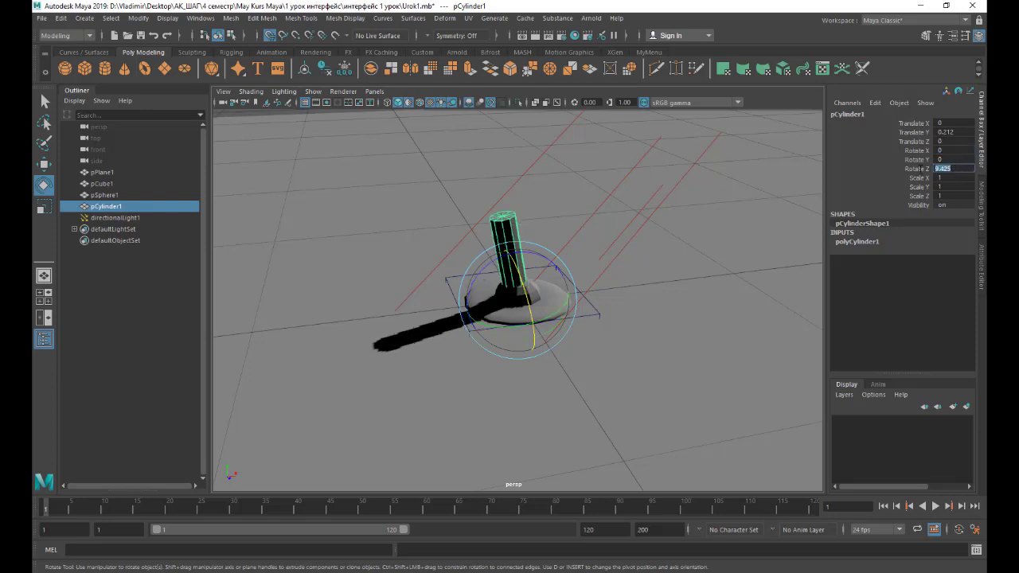
text(0)
key(Return)
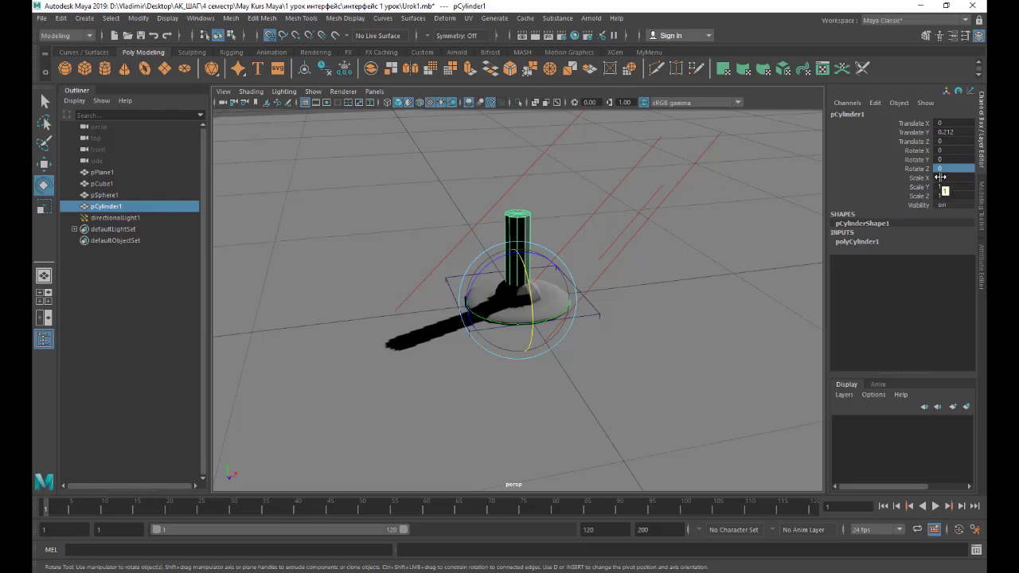
- Set the cylinder's Scale Y to 0, then restore it to 1
click(947, 187)
text(0)
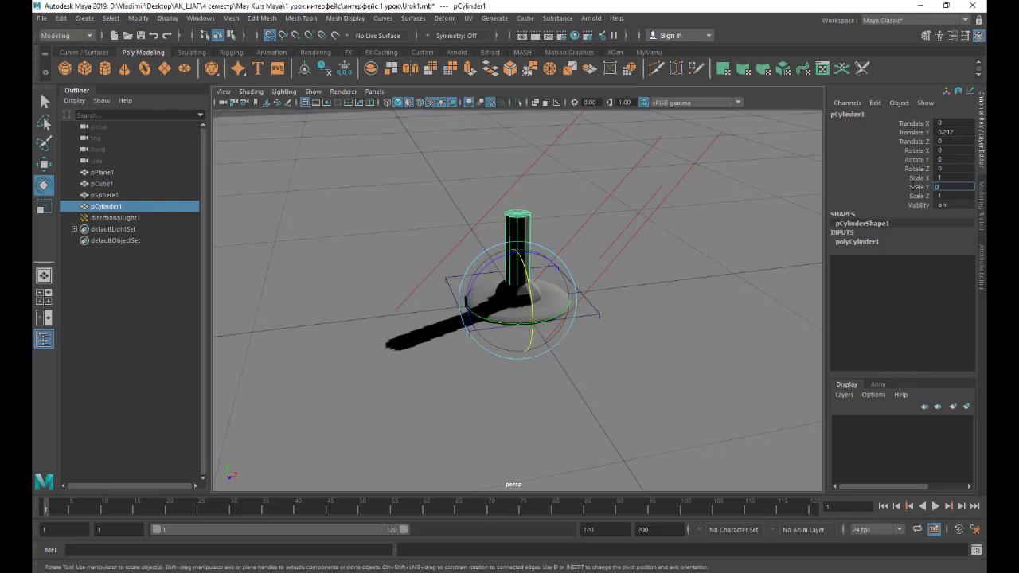
key(Return)
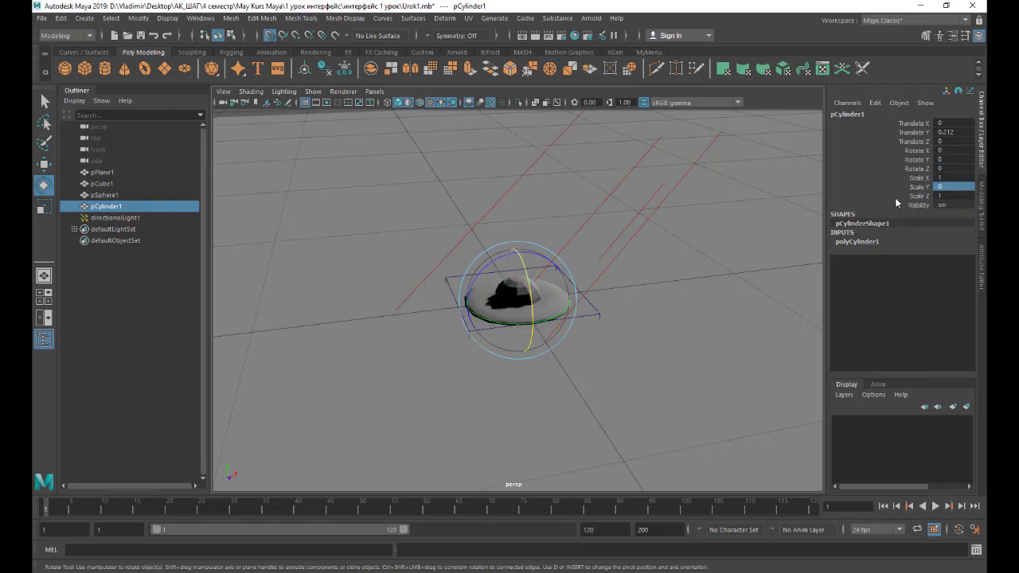
click(953, 186)
text(1)
key(Return)
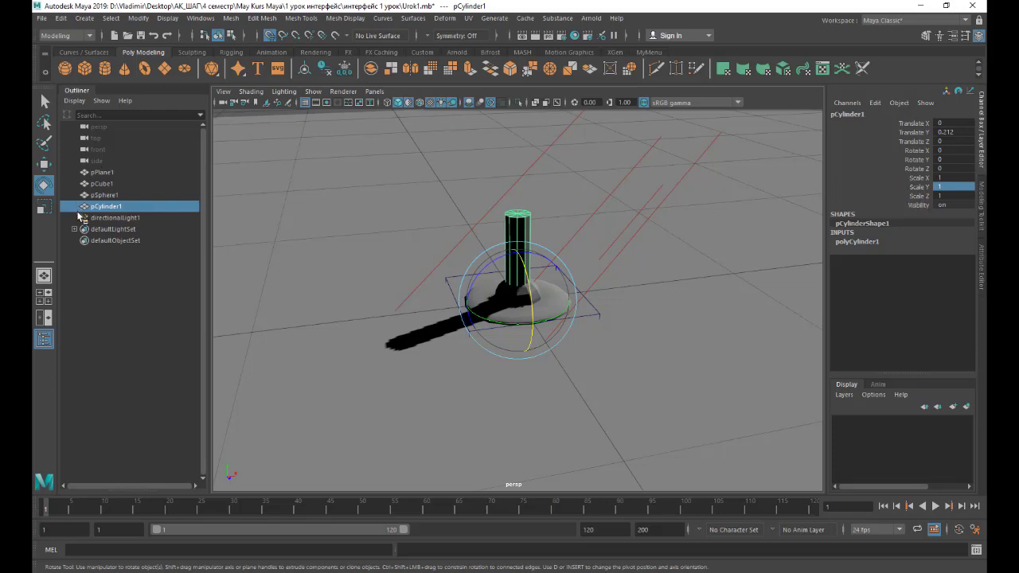
- Select pPlane1, pCube1, pSphere1 and pCylinder1 in turn in the Outliner
click(101, 172)
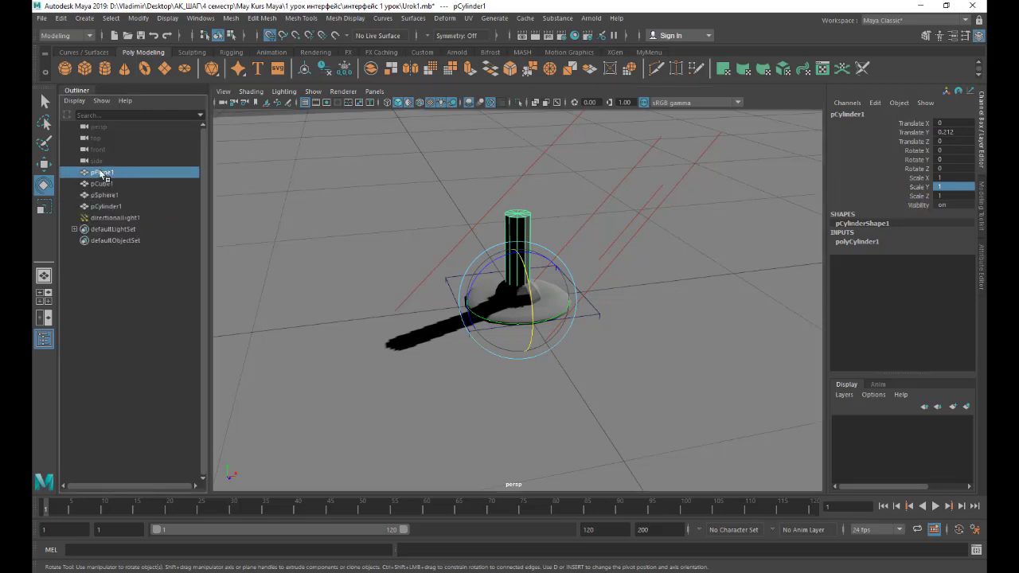
click(96, 185)
click(97, 195)
click(97, 207)
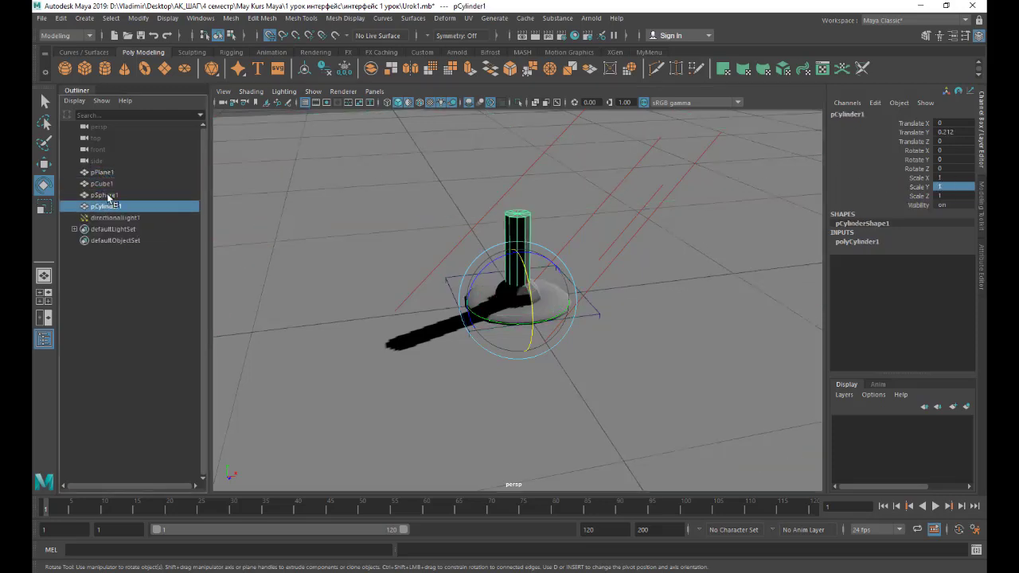
- Turn off pCube1's smooth preview, then select pSphere1 and add pCube1 as parent
click(104, 184)
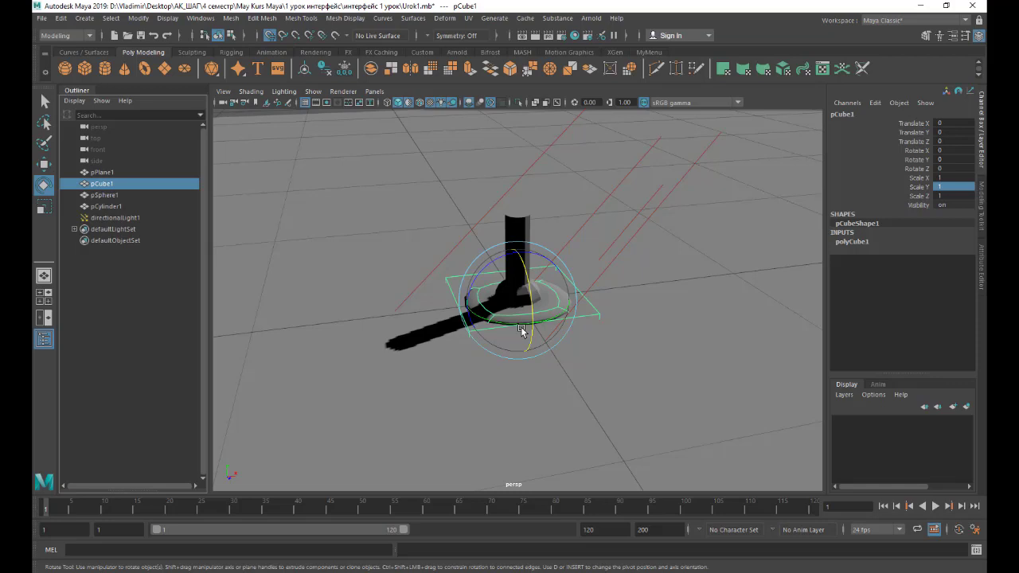
key(1)
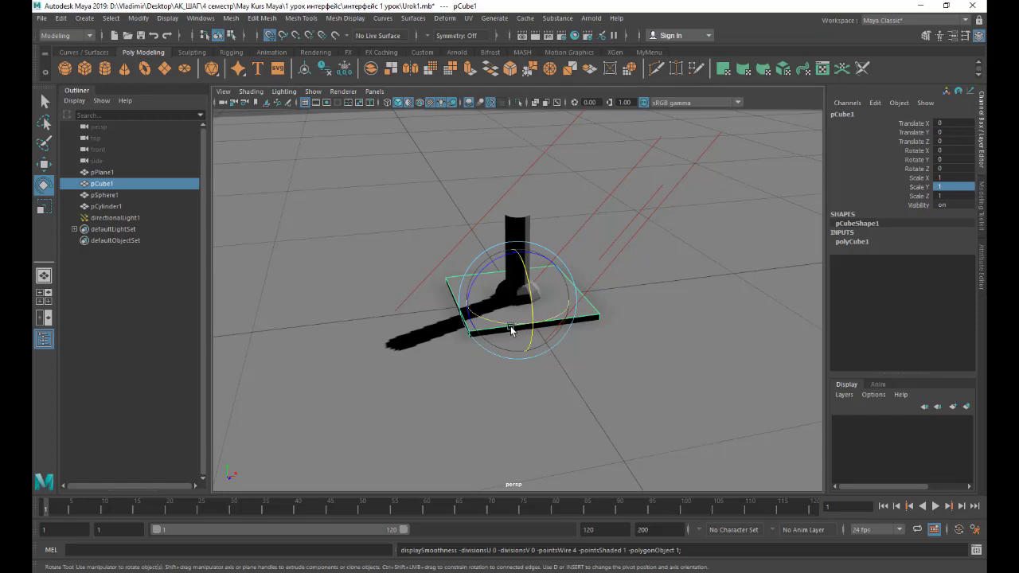
key(w)
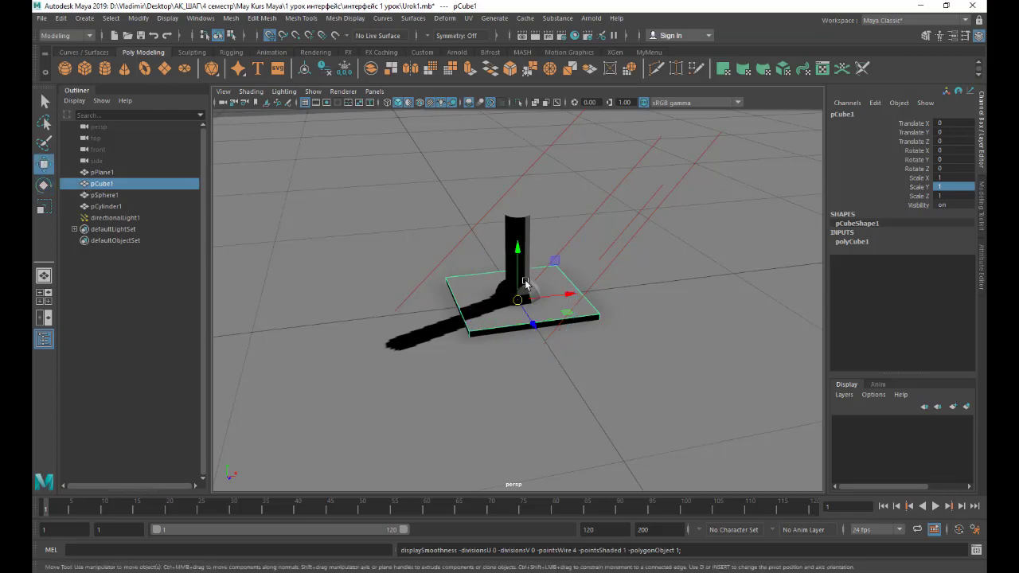
click(530, 293)
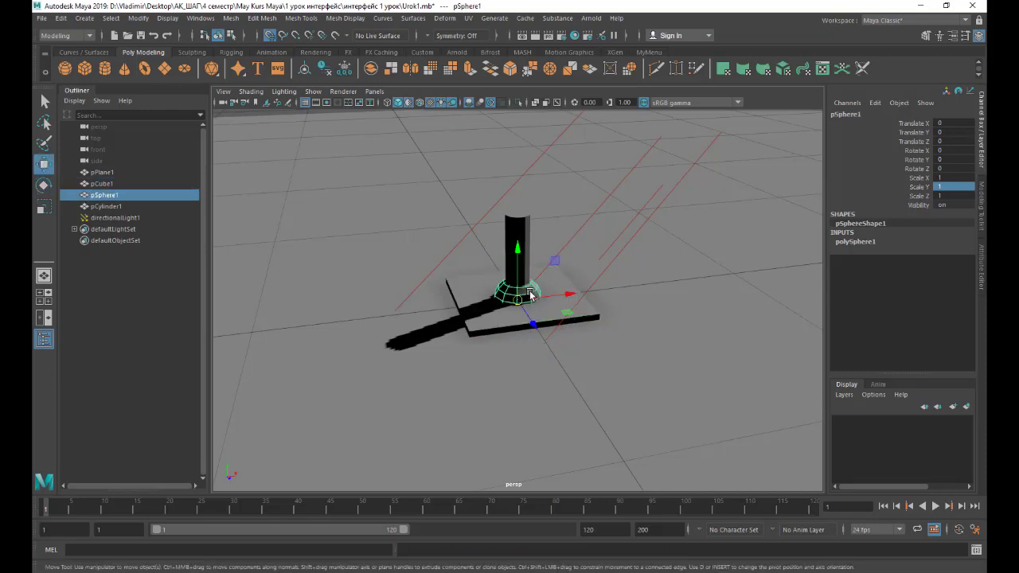
shift+click(498, 315)
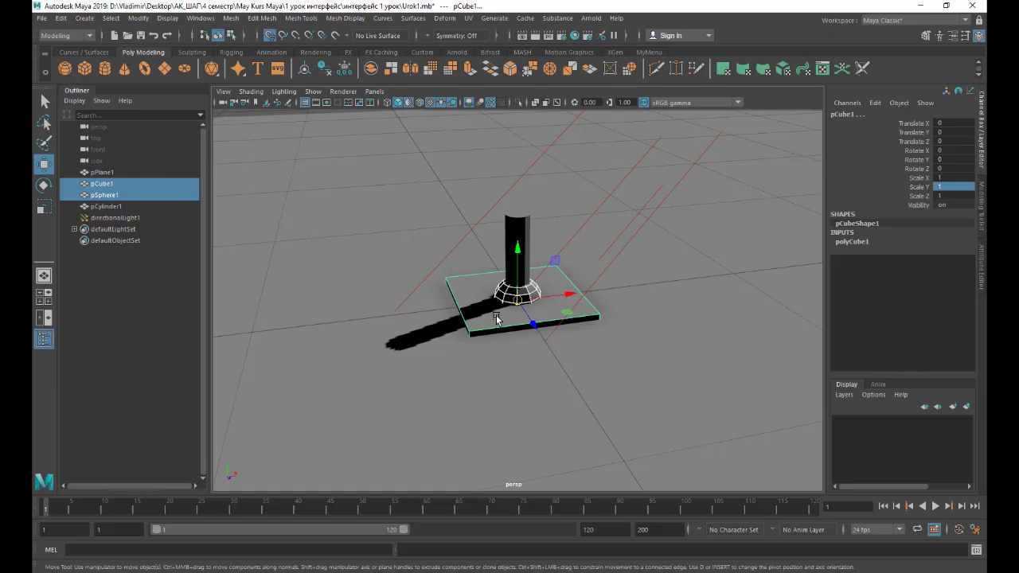
- Parent pSphere1 under pCube1 and expand pCube1 in the Outliner
key(p)
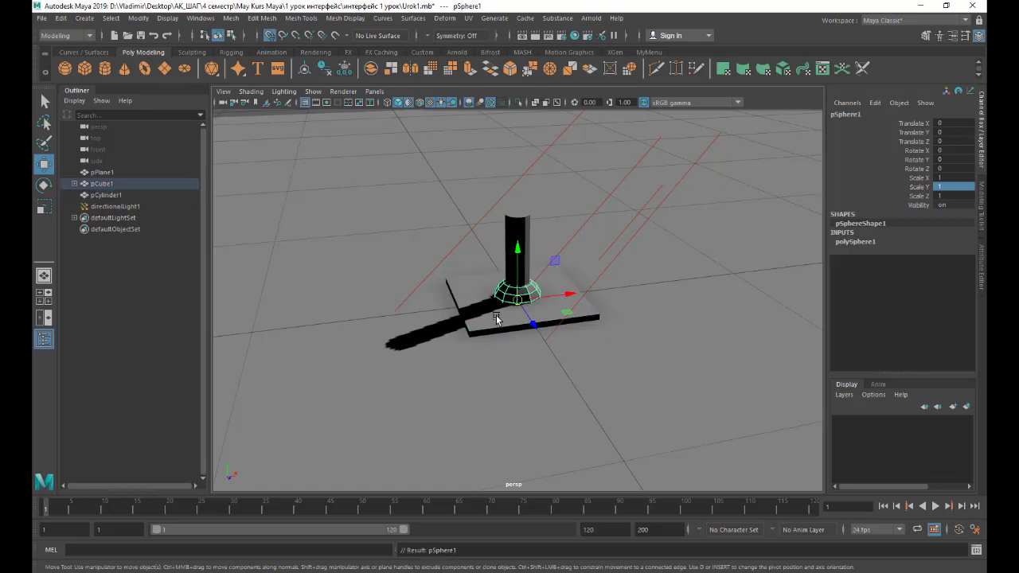
click(74, 183)
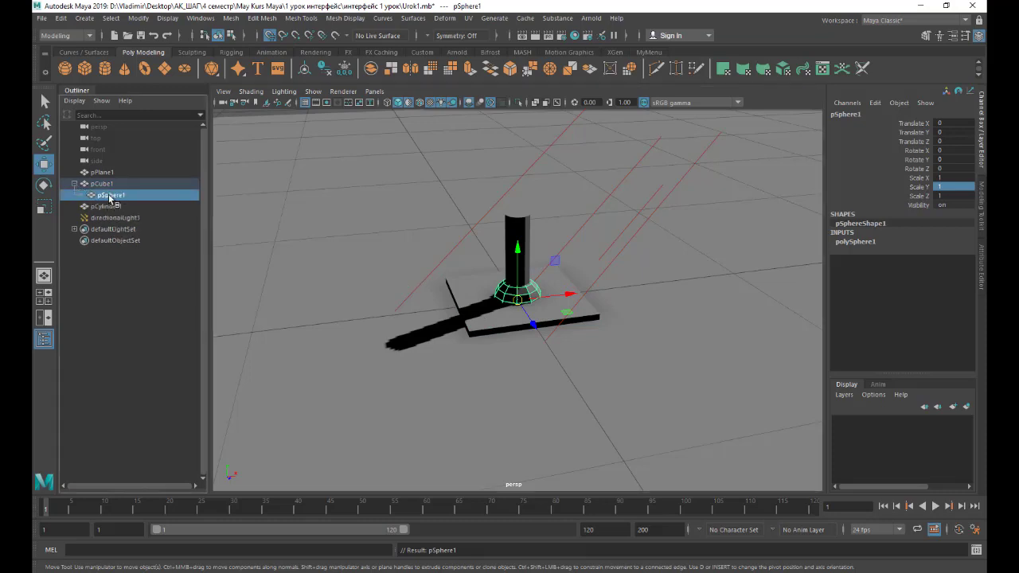
middle_drag(106, 199, 118, 199)
middle_drag(150, 195, 129, 214)
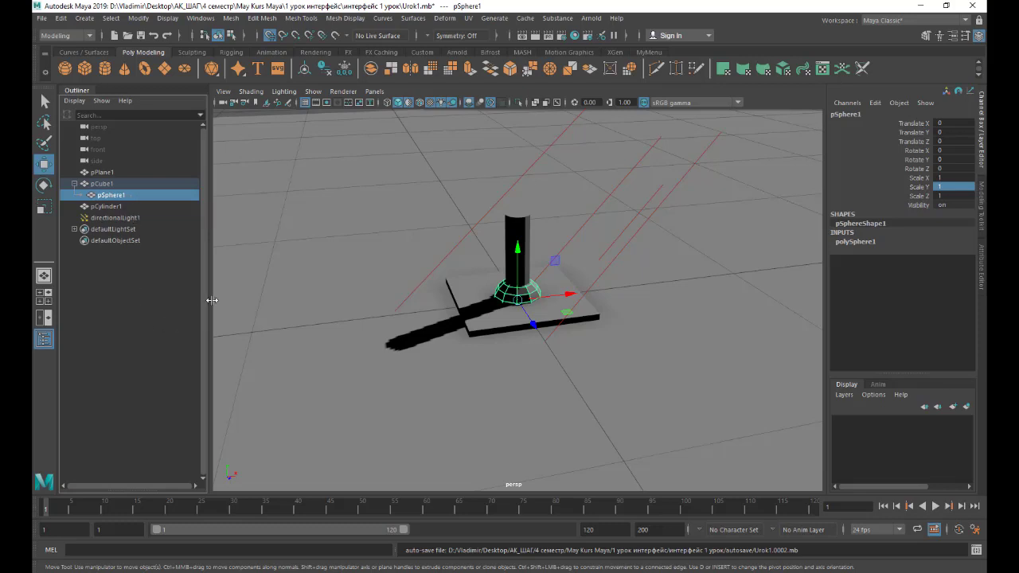
- Parent pCylinder1 under pSphere1 and select it ready for rotating
click(519, 298)
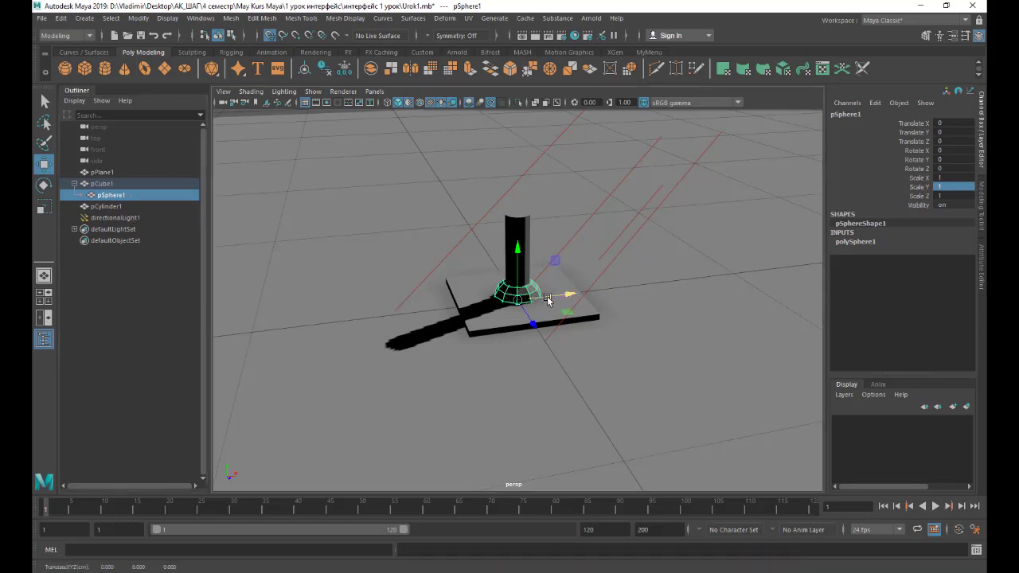
click(517, 254)
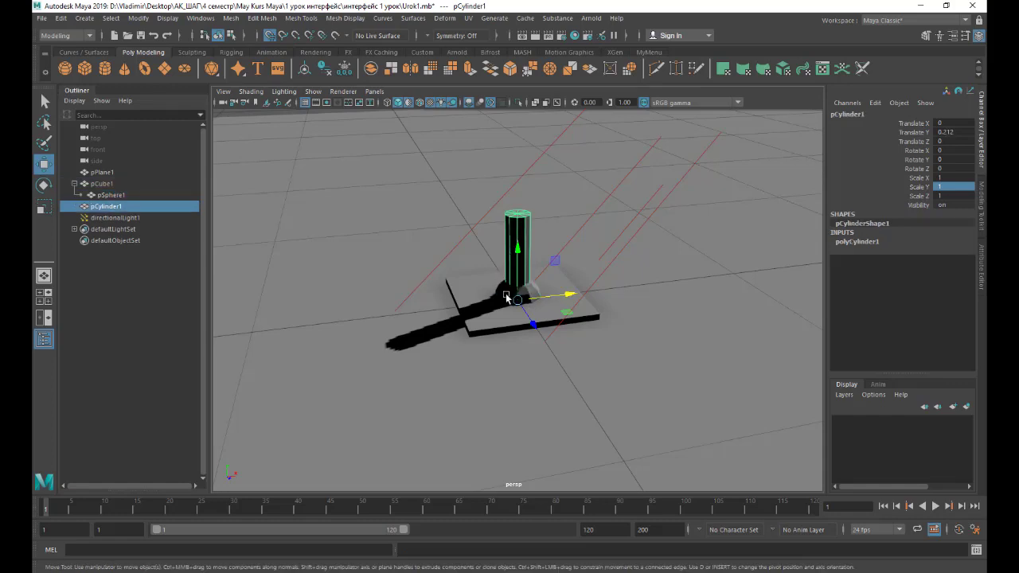
shift+click(506, 293)
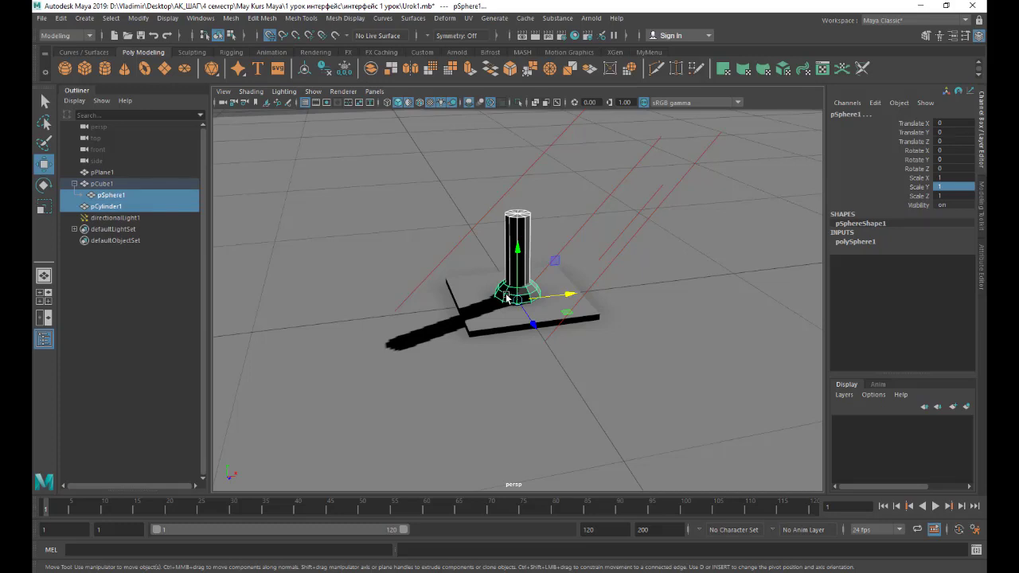
key(p)
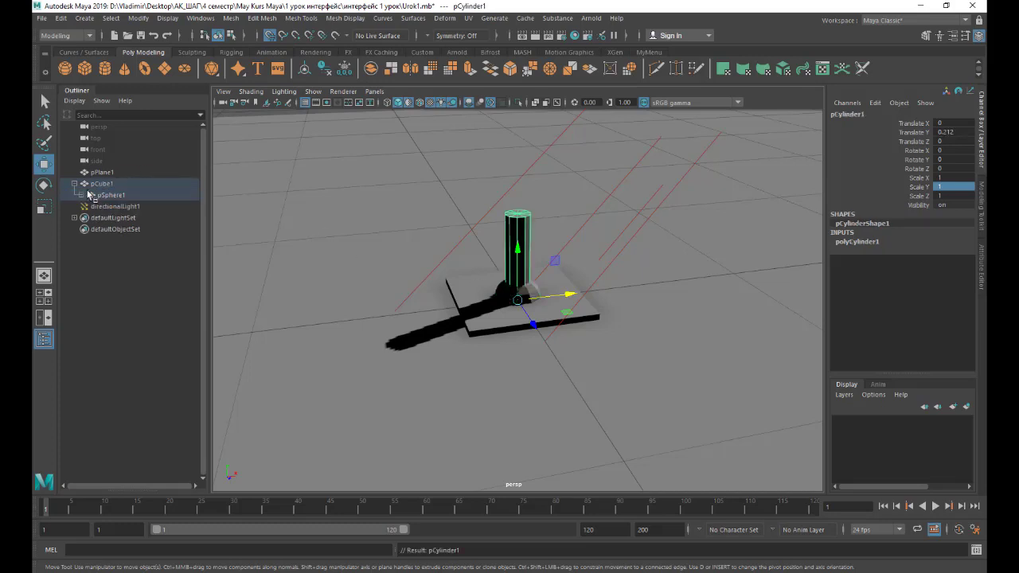
click(80, 195)
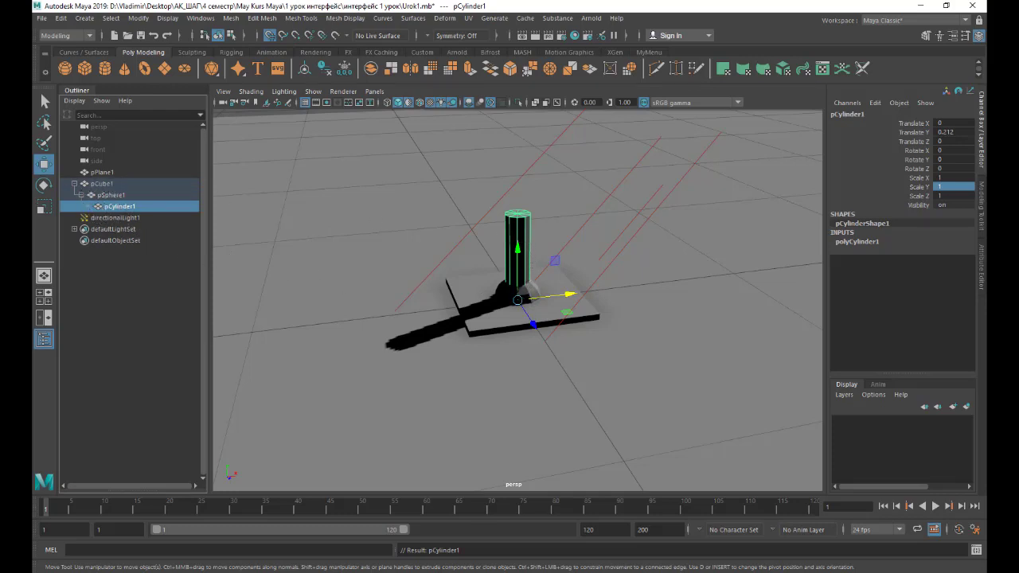
click(43, 185)
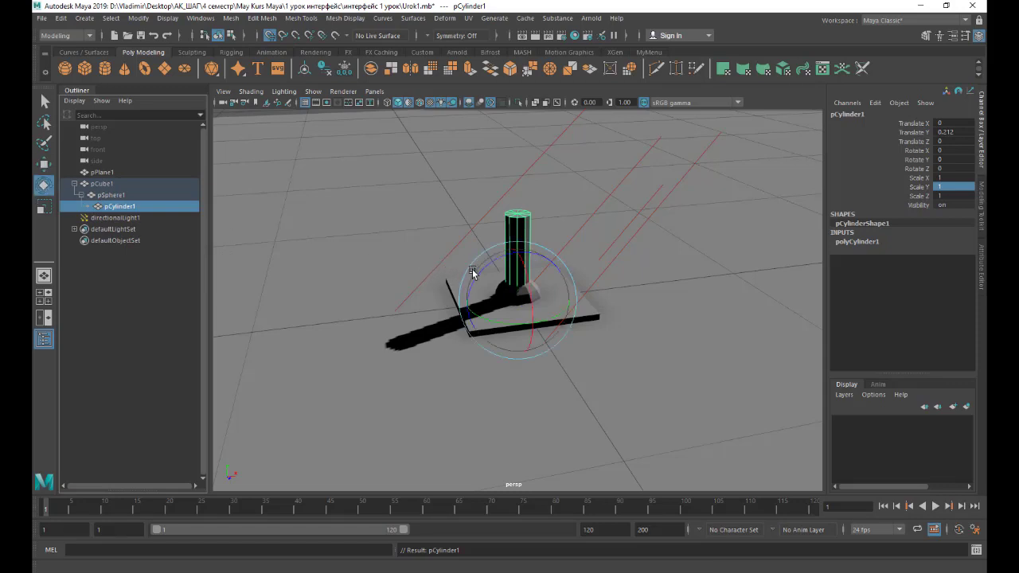
- Tilt pCylinder1 around its Z axis with the rotate manipulator
drag(473, 273, 463, 288)
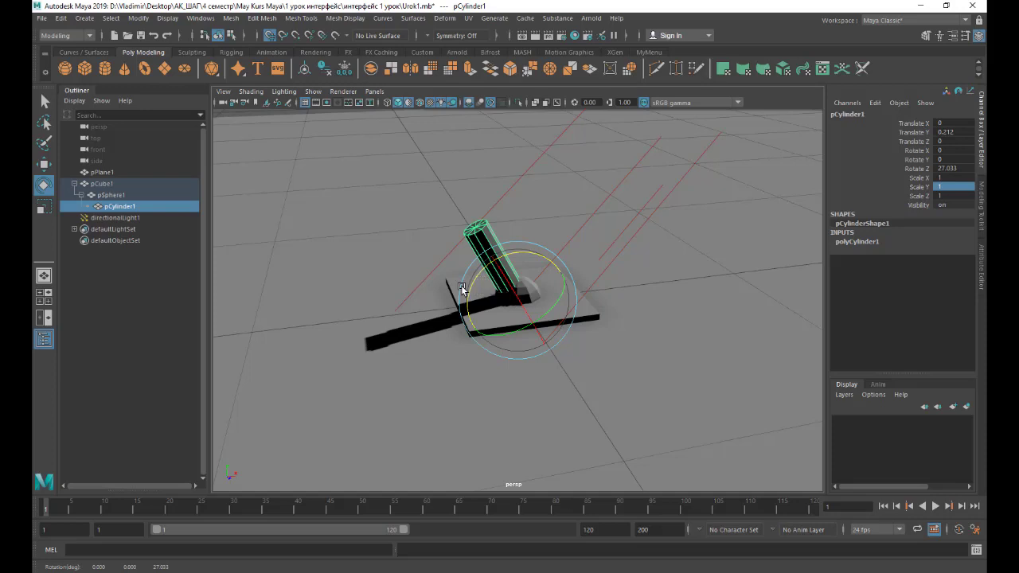
click(385, 233)
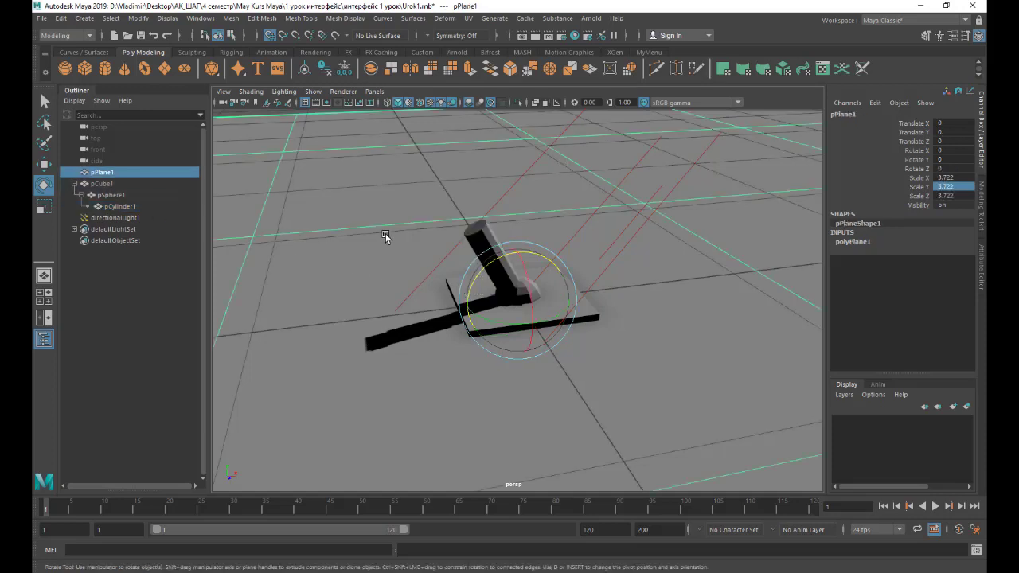
click(519, 296)
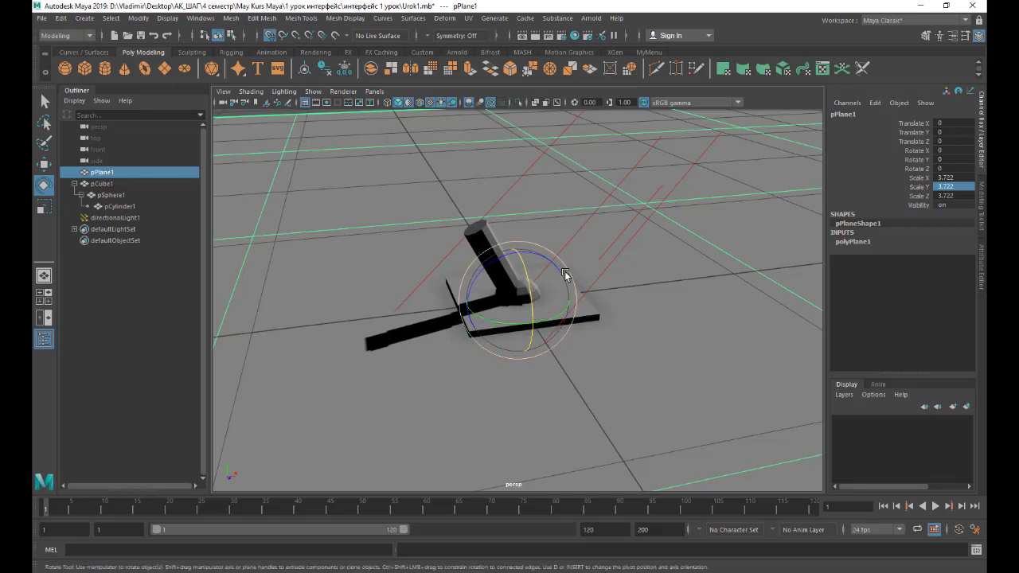
scroll(565, 274, down, 3)
click(486, 132)
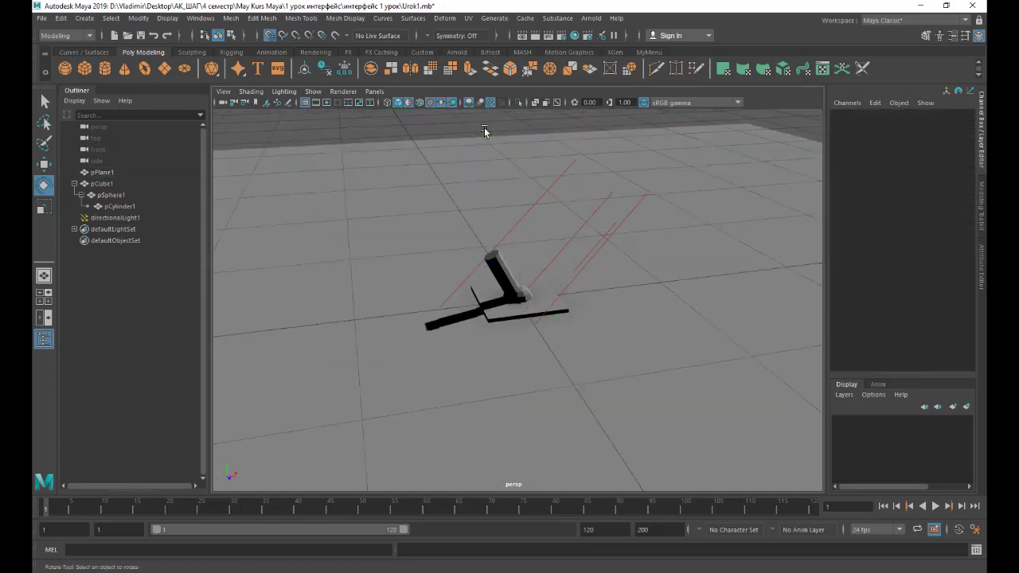
- Rotate pSphere1, then pCube1 to Rotate X -1.313, carrying their children along
click(523, 303)
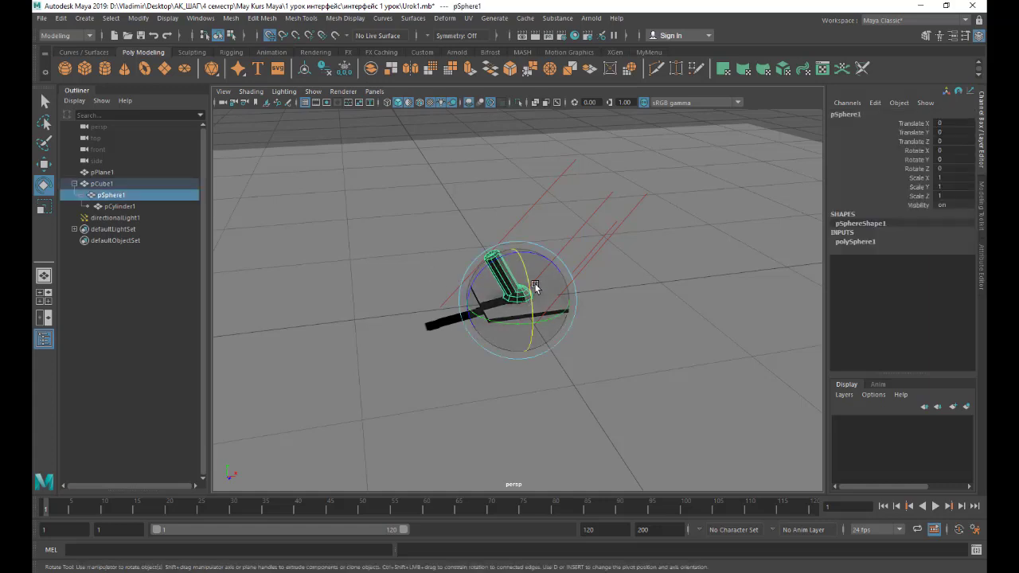
mouse_move(535, 254)
mouse_down()
mouse_move(548, 261)
mouse_move(530, 290)
mouse_move(527, 269)
mouse_up()
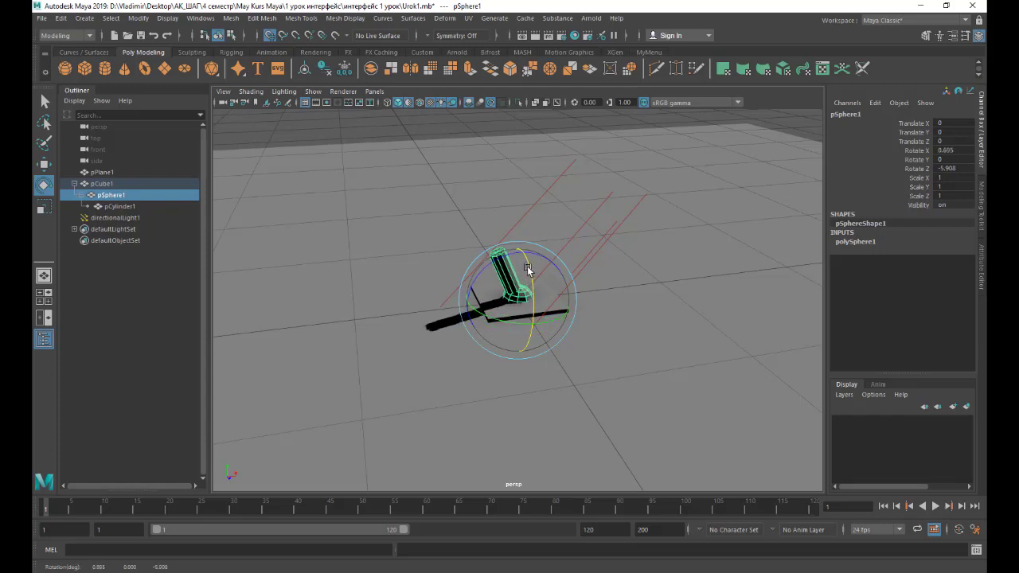
click(479, 127)
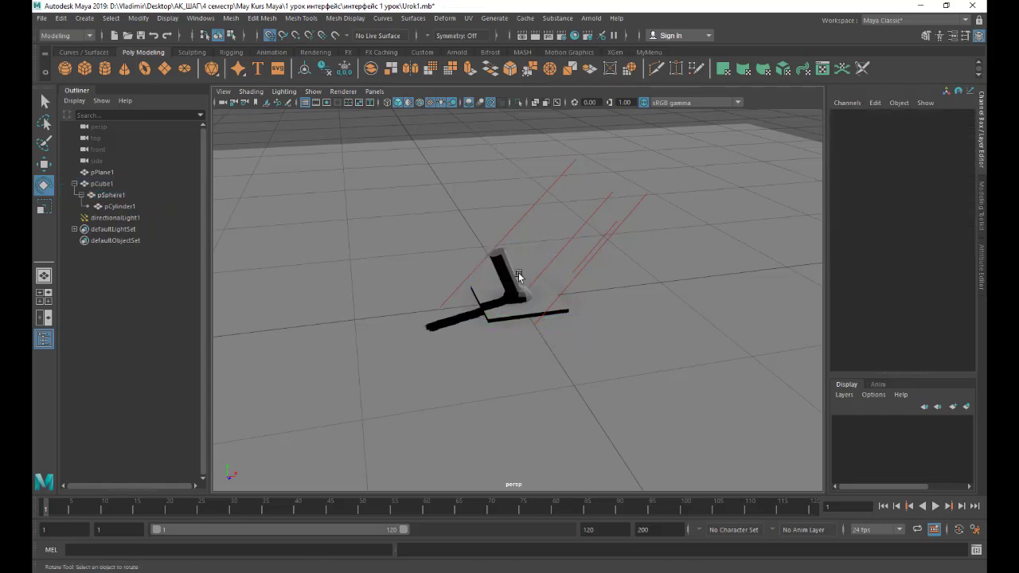
click(514, 314)
drag(528, 297, 525, 296)
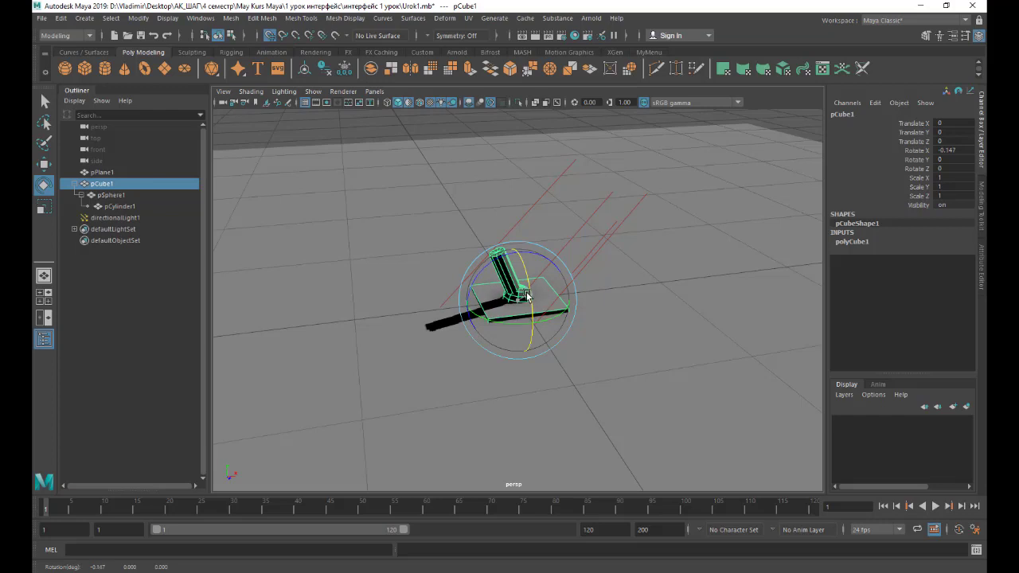
- Test unparenting pCylinder1 with Shift+P, undo it, and switch back to Move
click(114, 210)
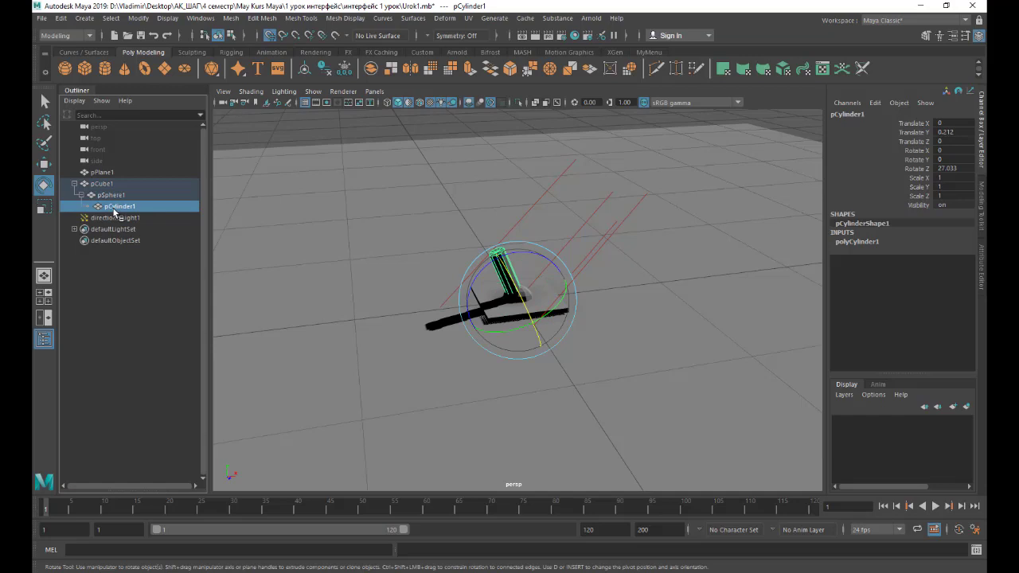
key(shift+p)
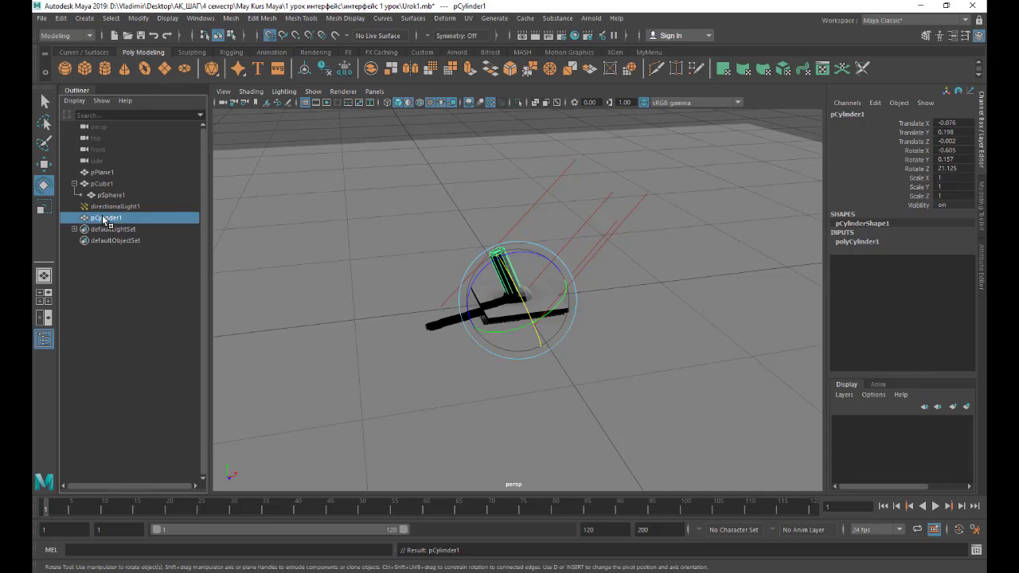
key(ctrl+z)
key(ctrl+z)
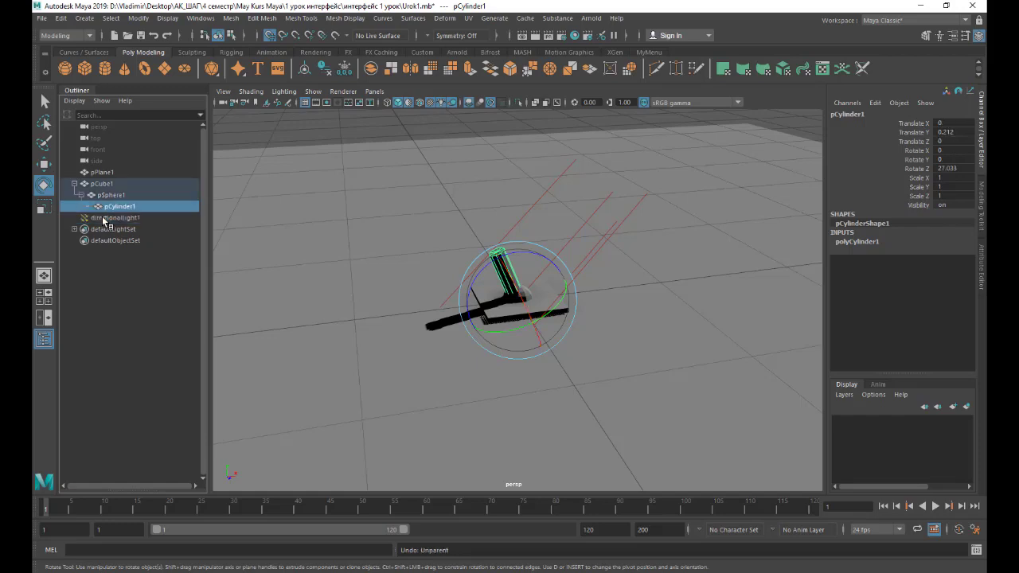
click(44, 165)
- Set Move Axis Orientation to Object and slide the cylinder along its tilted axis
double_click(44, 165)
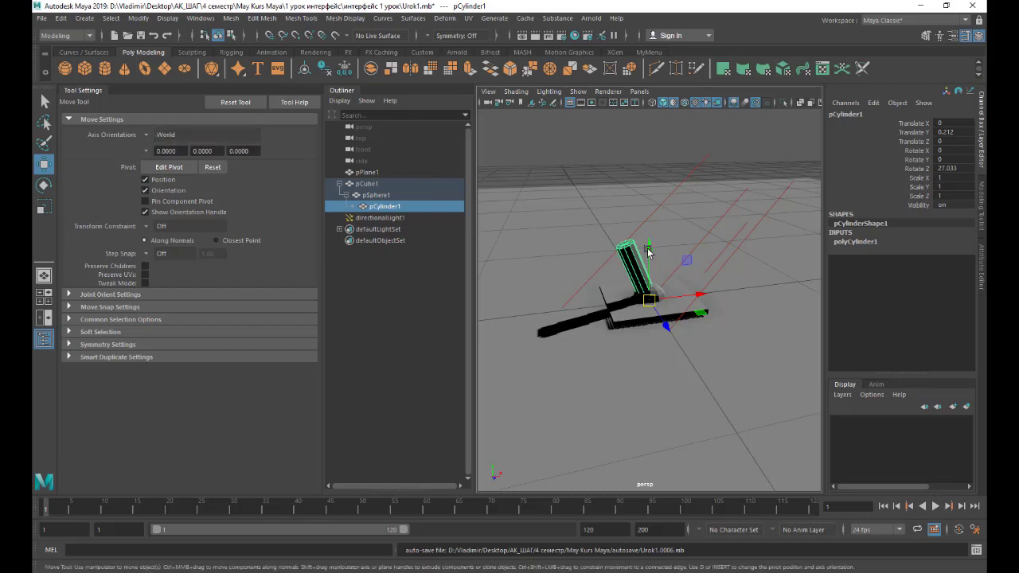
drag(649, 253, 651, 237)
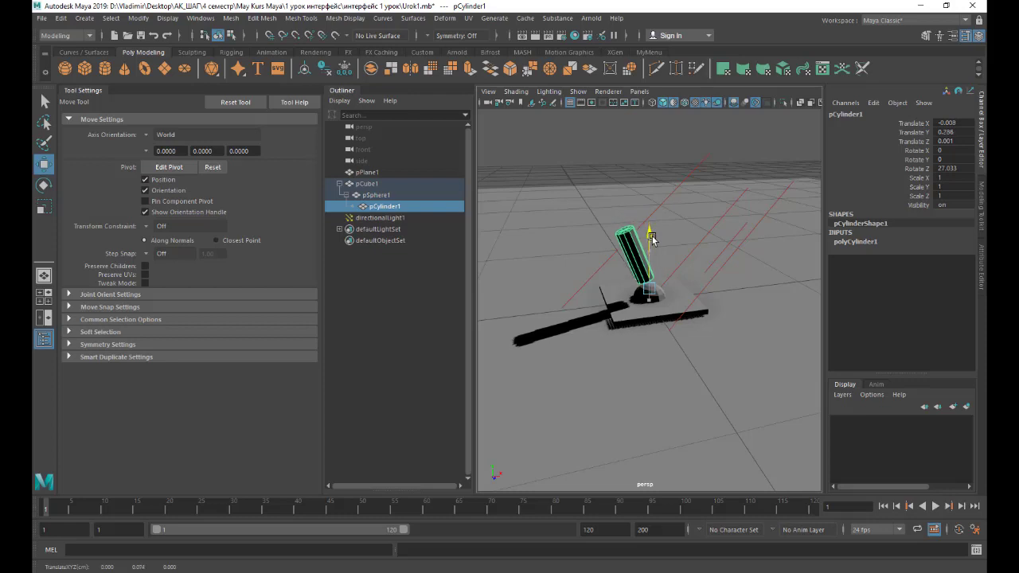
key(ctrl+z)
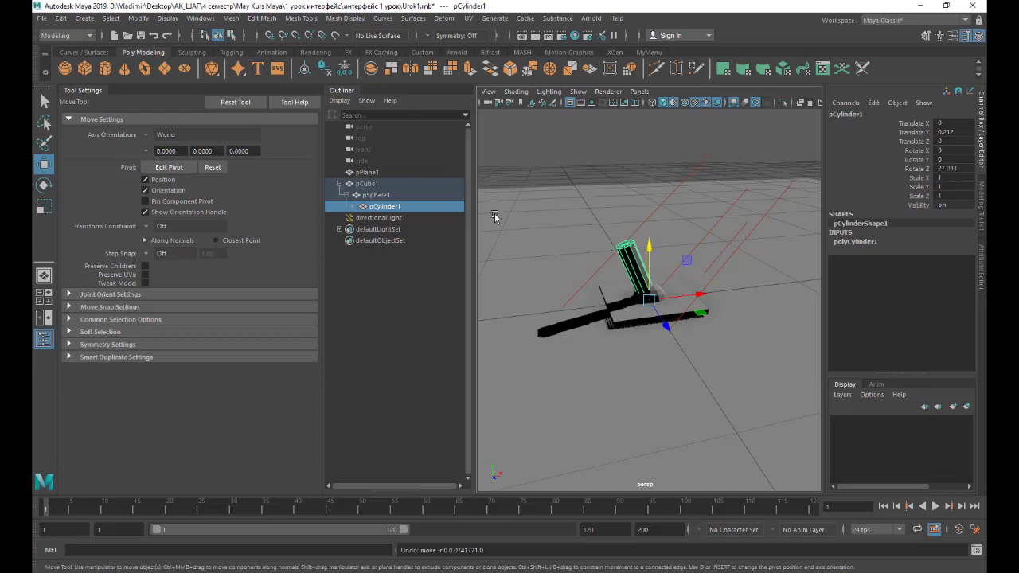
click(146, 137)
click(172, 145)
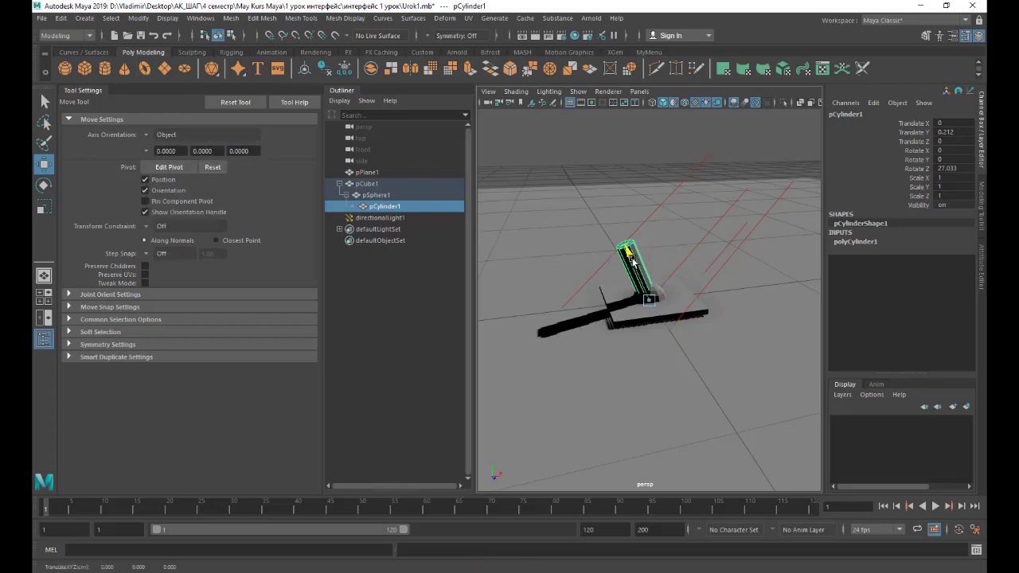
mouse_move(634, 264)
mouse_down()
mouse_move(630, 237)
mouse_move(646, 256)
mouse_up()
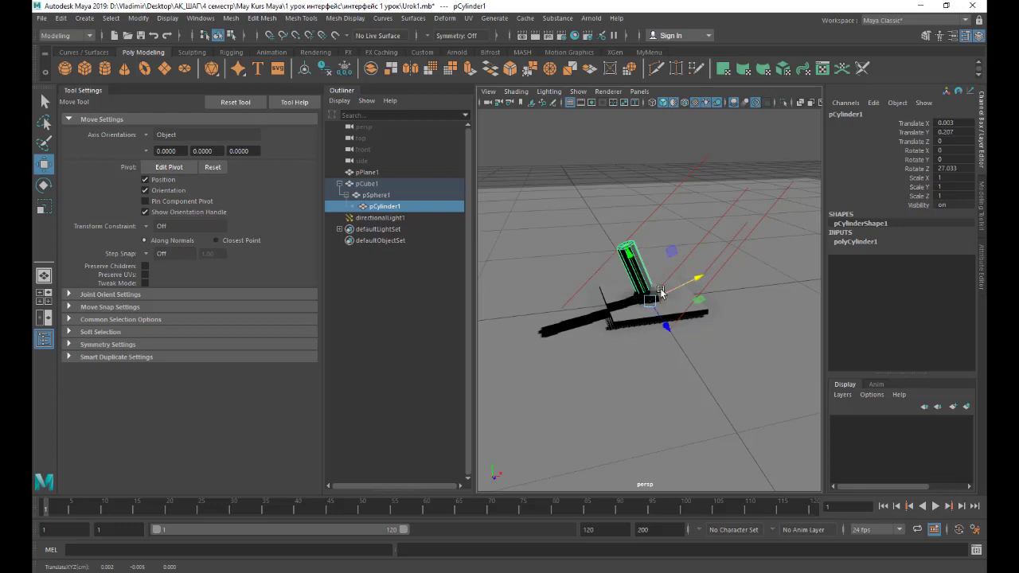
key(Up)
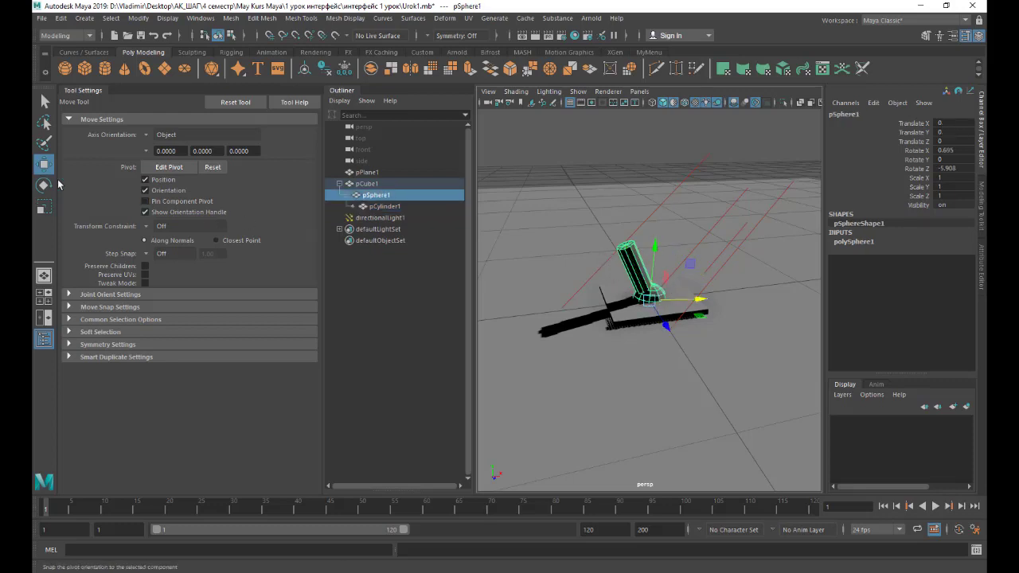
- Rotate pSphere1 and its cylinder to about -9.5° on X (and -5.9° on Z)
click(44, 185)
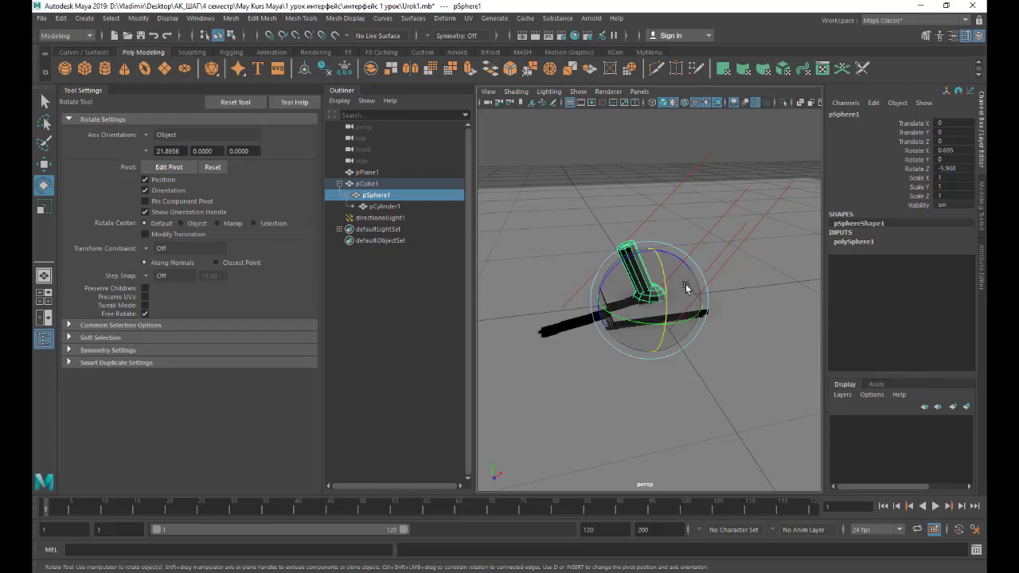
mouse_move(664, 292)
mouse_down()
mouse_move(668, 309)
mouse_move(661, 270)
mouse_up()
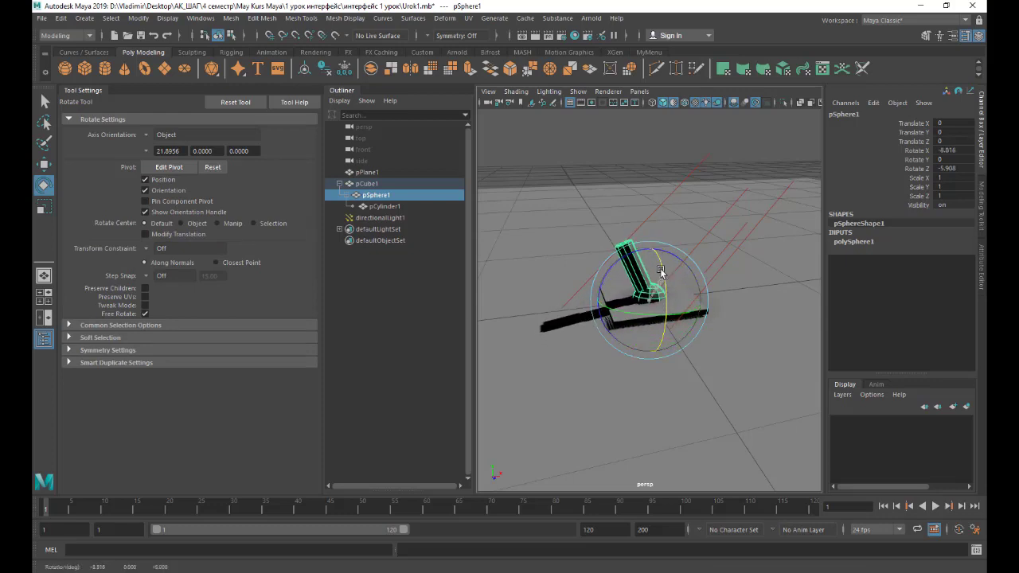
drag(660, 271, 545, 302)
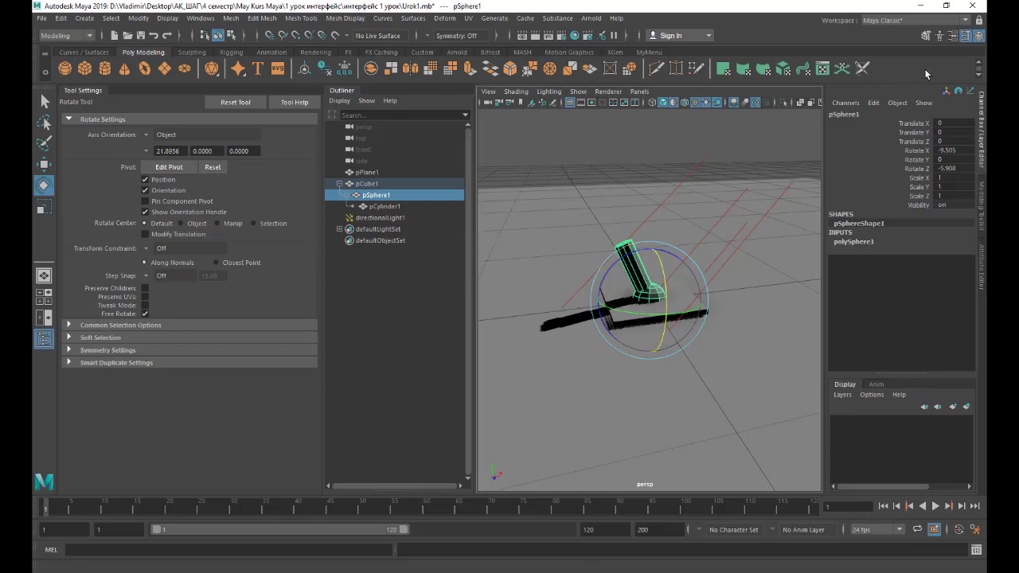
- Toggle the Tool Settings panel several times, leaving it hidden
click(965, 37)
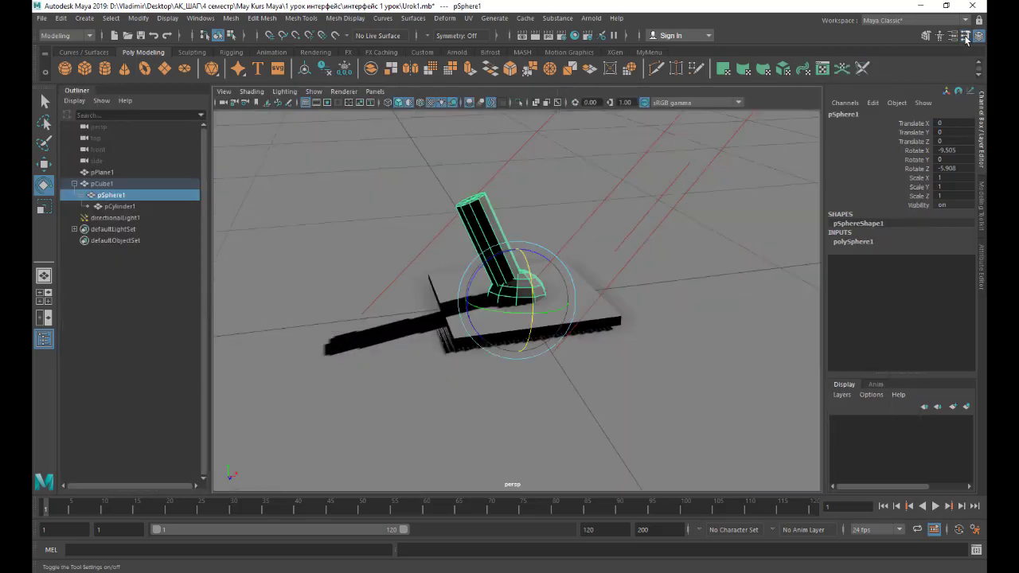
click(965, 36)
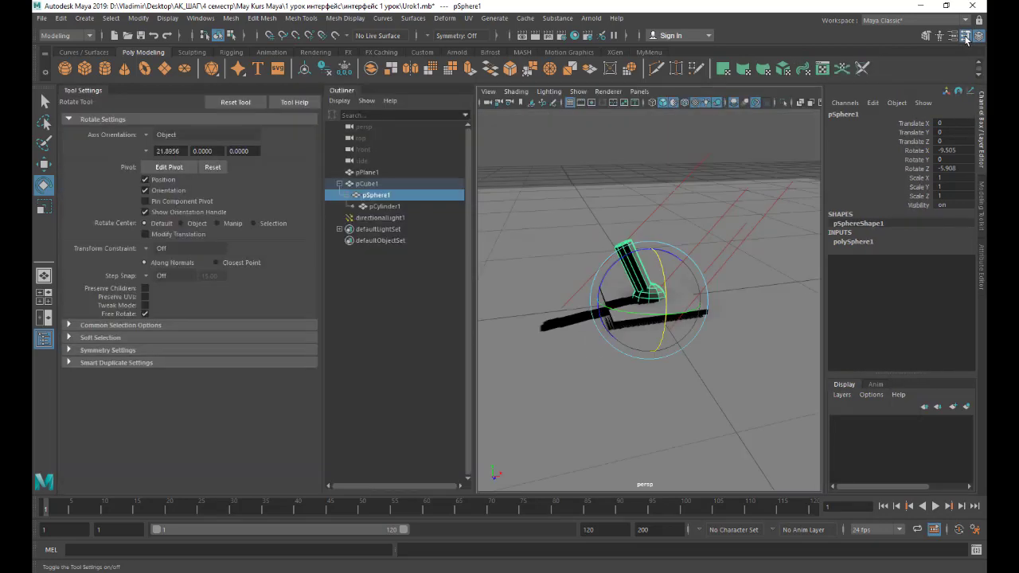
click(965, 36)
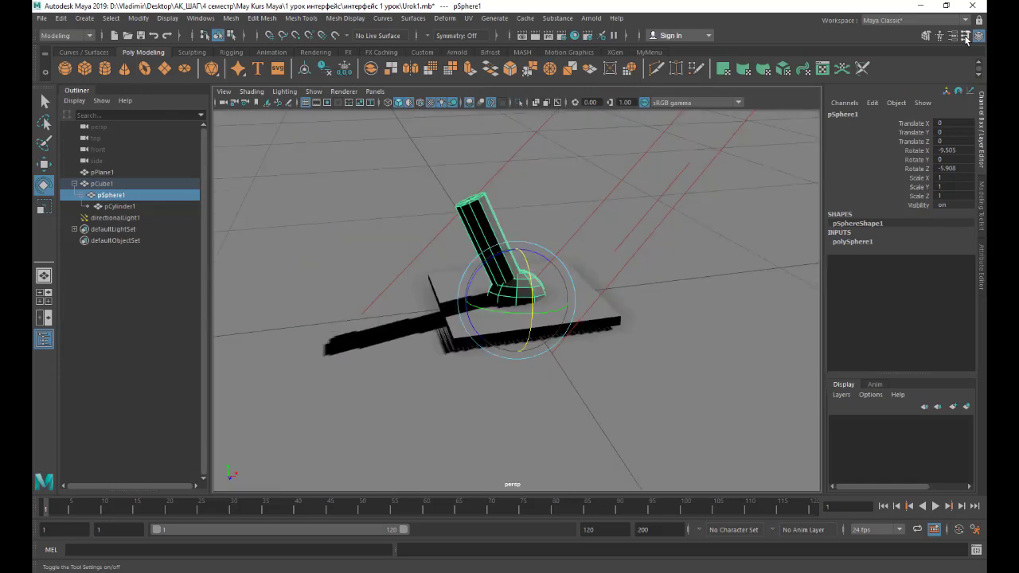
click(965, 36)
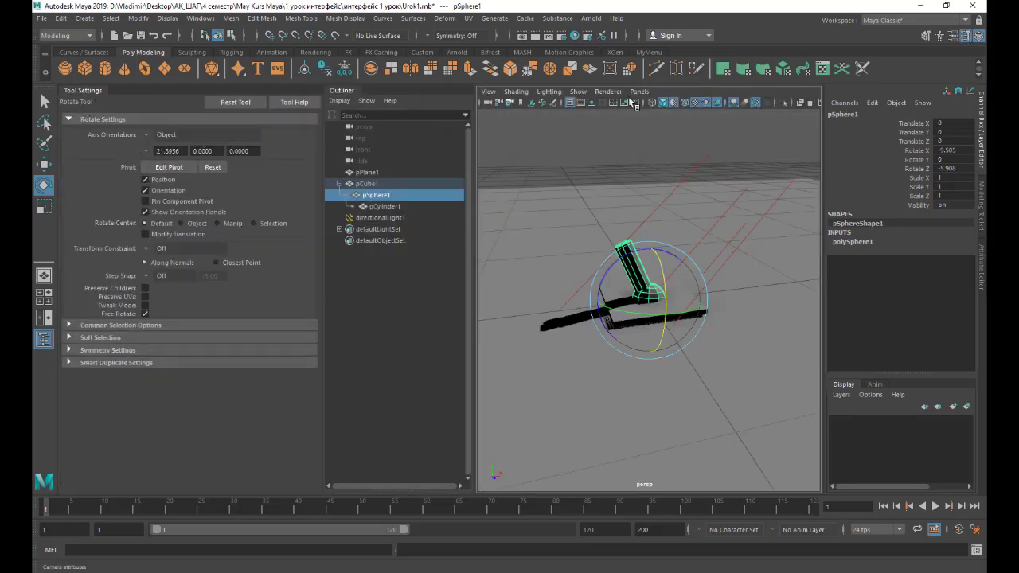
click(965, 36)
click(965, 37)
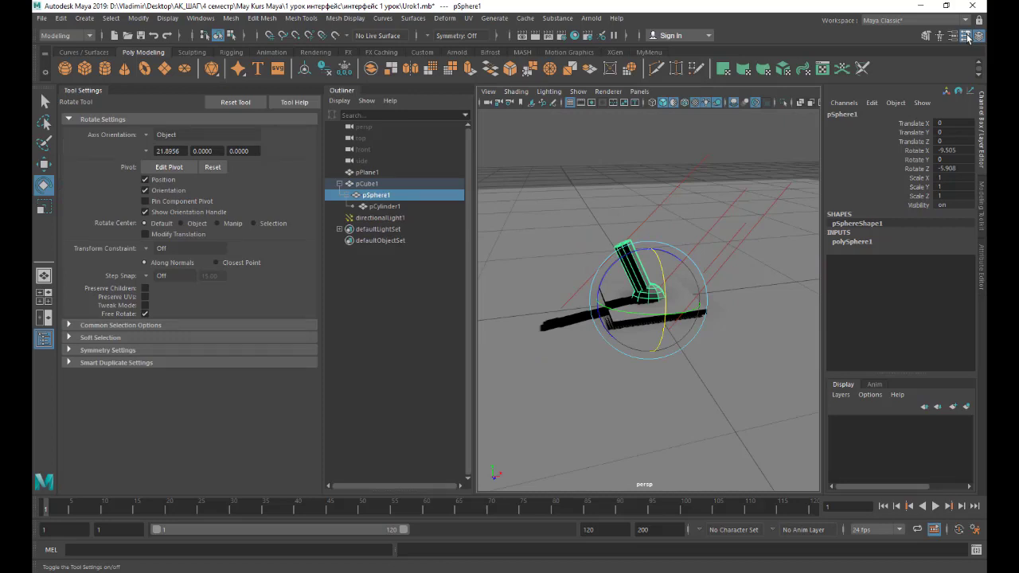
click(966, 36)
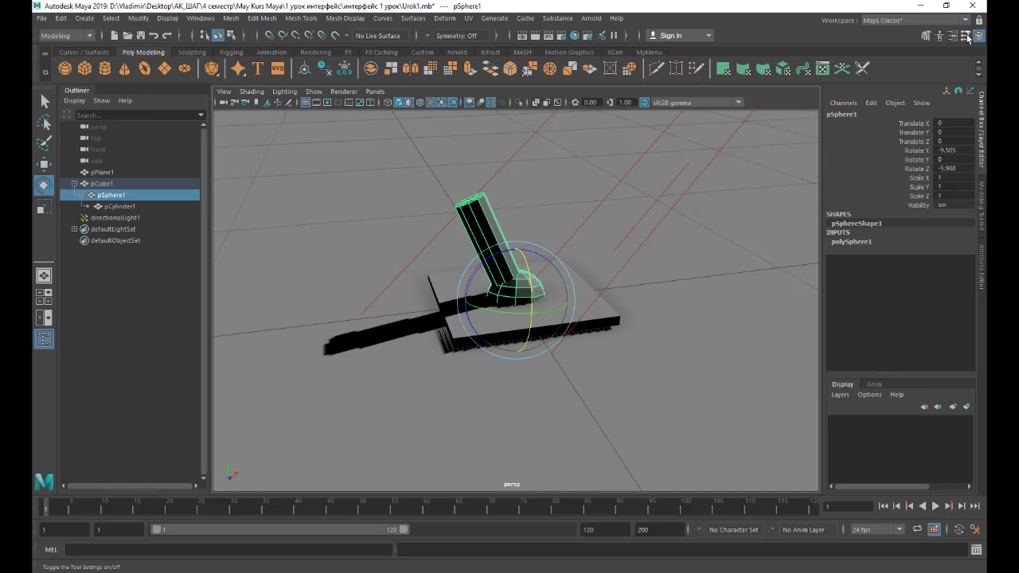